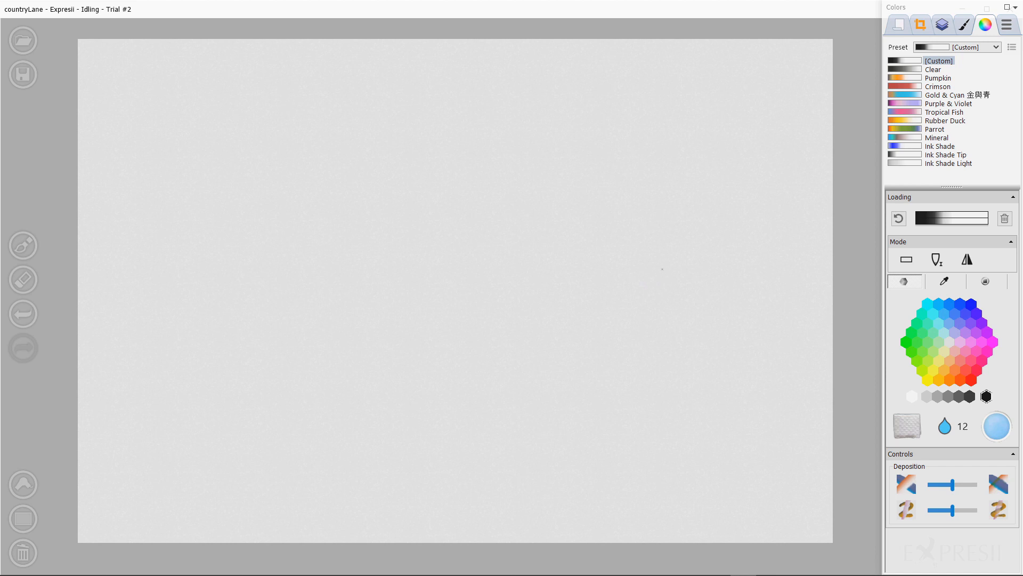
Step: Set the Large brush's size to 7
click(964, 24)
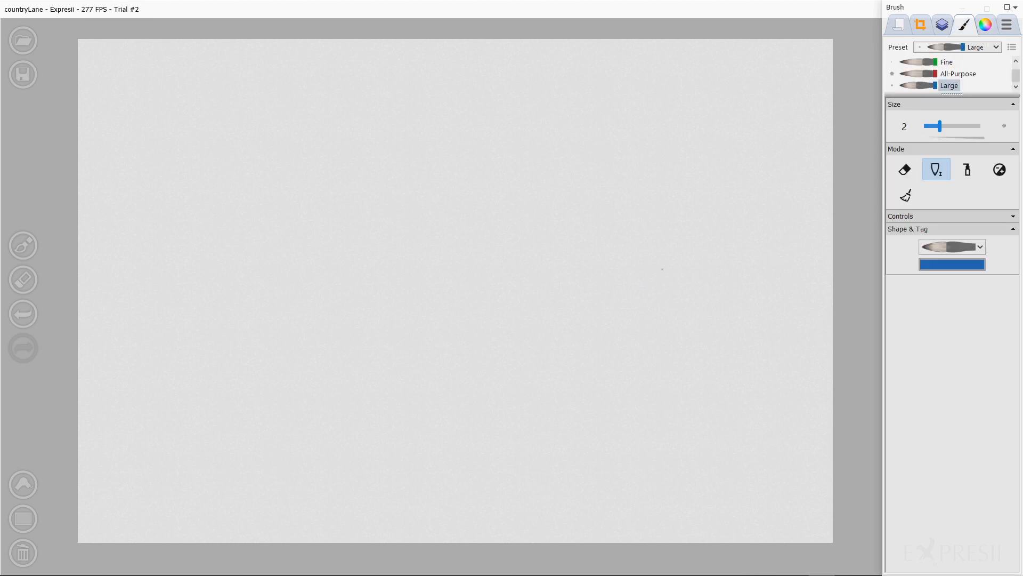
key(7)
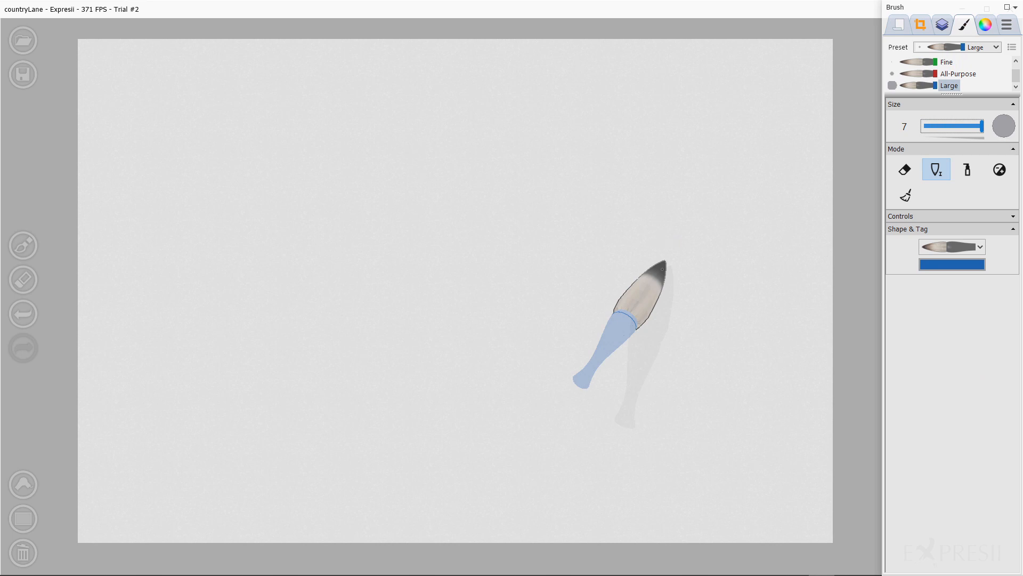
Step: Paint a diagonal ink-shade stroke across the upper middle of the canvas
click(986, 25)
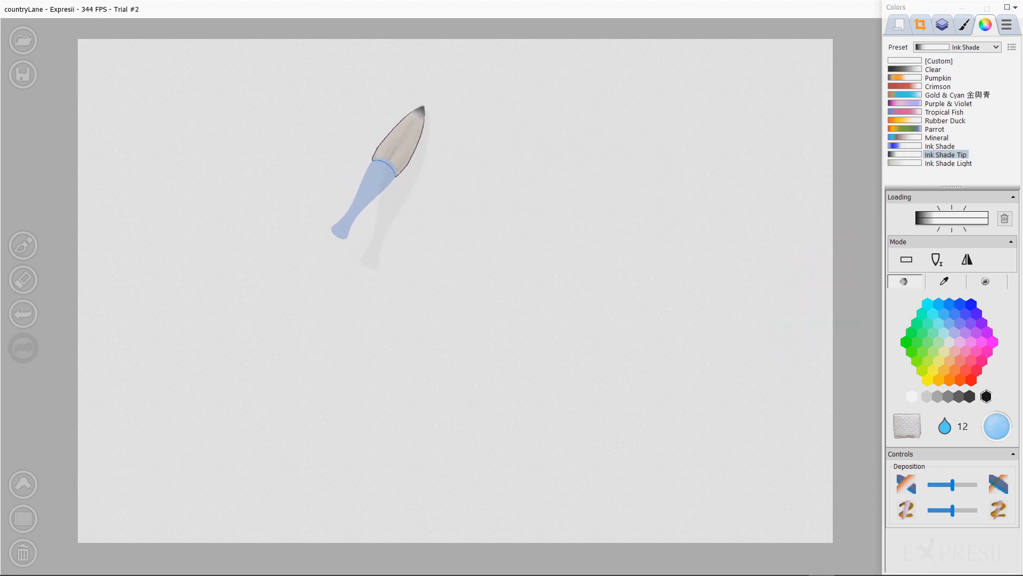
mouse_move(430, 106)
mouse_down()
mouse_move(573, 183)
mouse_move(683, 261)
mouse_up()
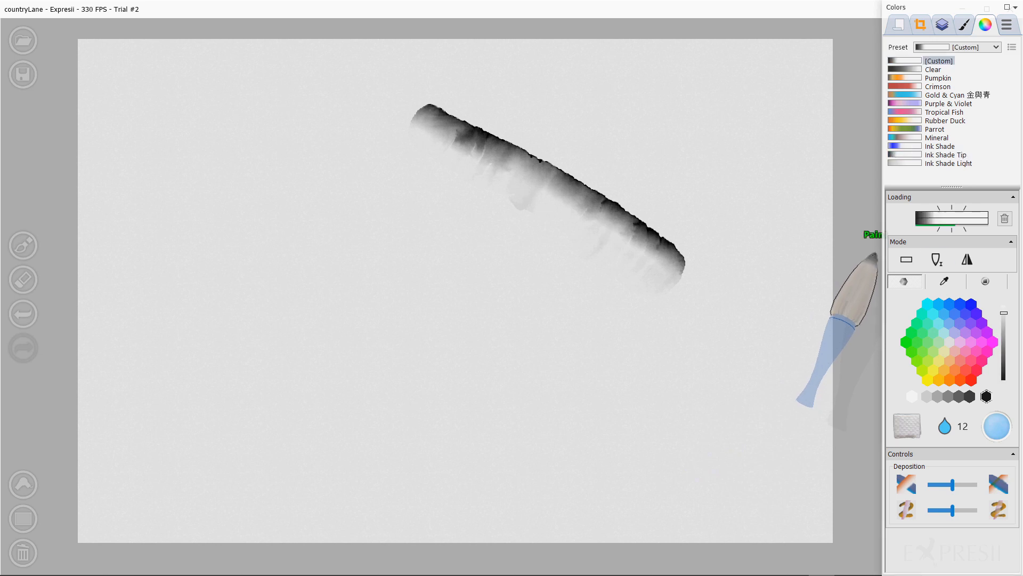
Step: Load the brush with black ink and paint several parallel diagonal strokes below the first
click(986, 395)
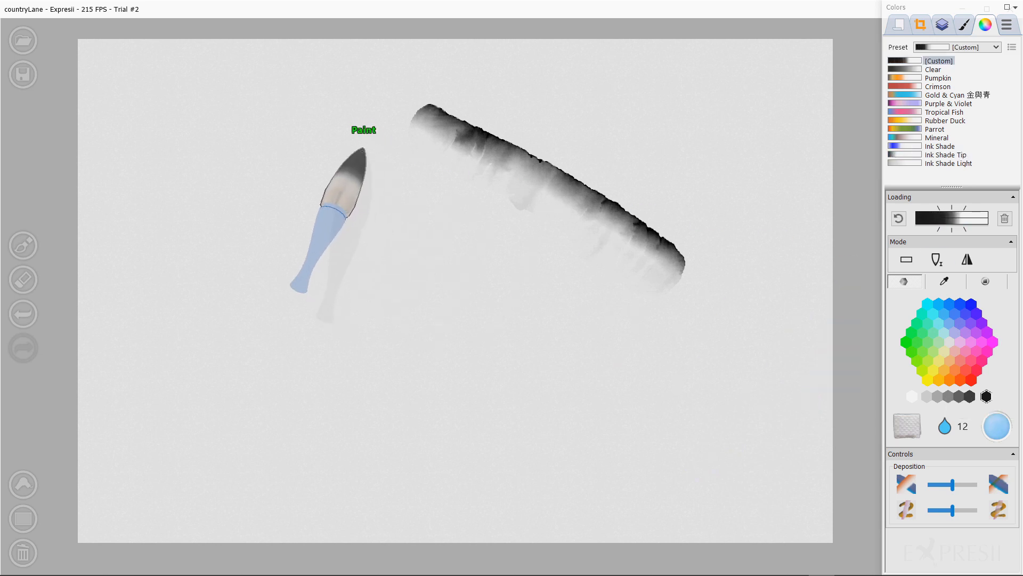
mouse_move(363, 152)
mouse_down()
mouse_move(468, 204)
mouse_move(633, 318)
mouse_up()
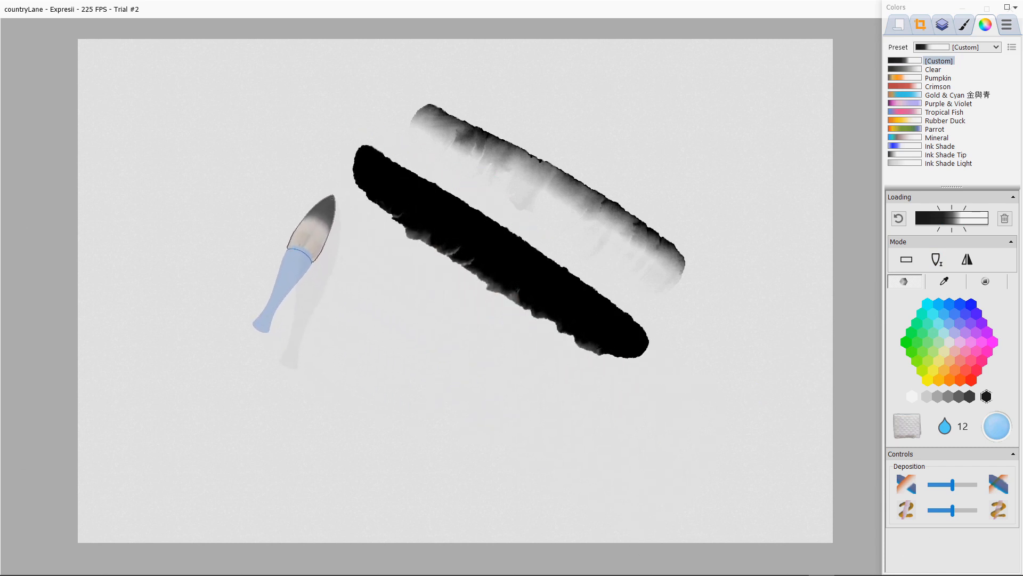
drag(325, 198, 544, 351)
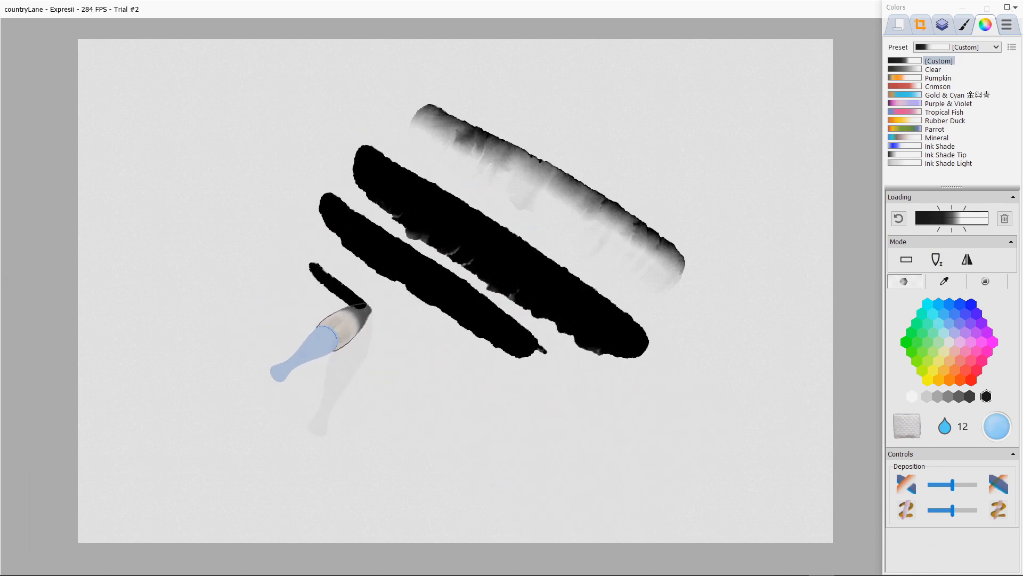
drag(312, 269, 493, 391)
drag(237, 168, 457, 273)
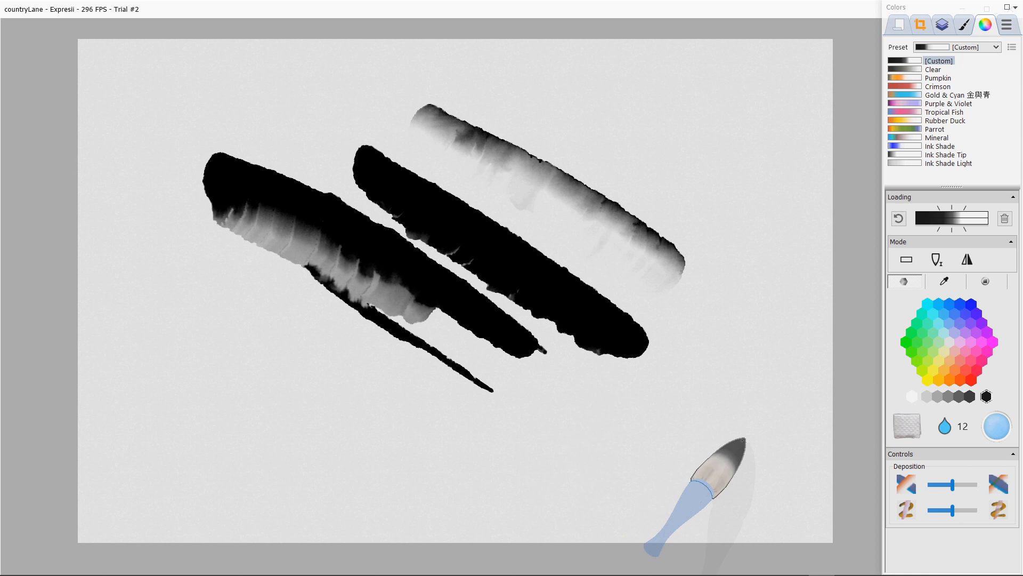
Step: Paint wide diagonal strokes over the existing ones to blend them together
mouse_move(247, 148)
mouse_down()
mouse_move(247, 91)
mouse_move(450, 182)
mouse_move(469, 229)
mouse_up()
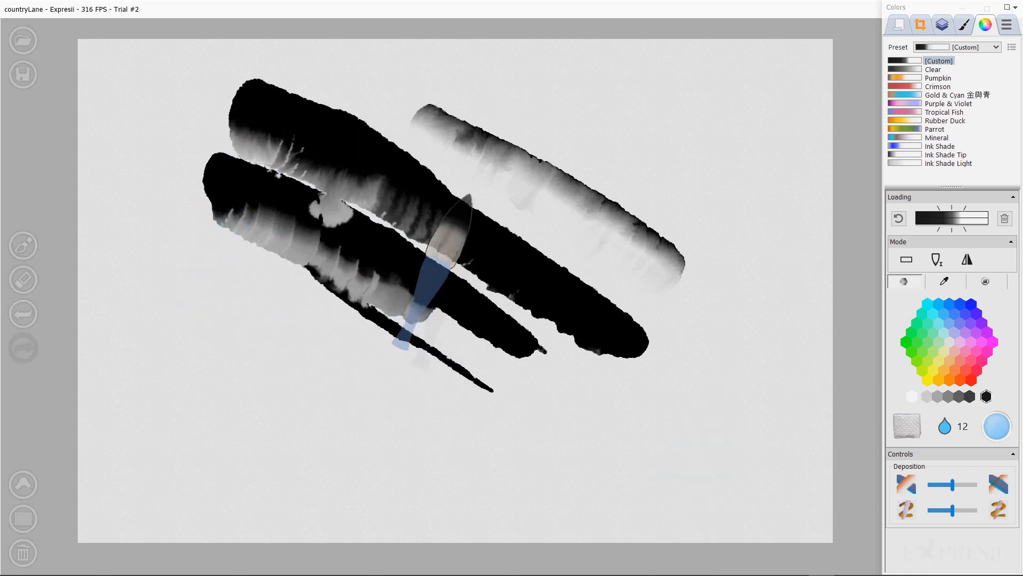
mouse_move(470, 195)
mouse_down()
mouse_move(506, 240)
mouse_move(571, 288)
mouse_up()
mouse_move(533, 250)
mouse_down()
mouse_move(583, 263)
mouse_move(687, 346)
mouse_up()
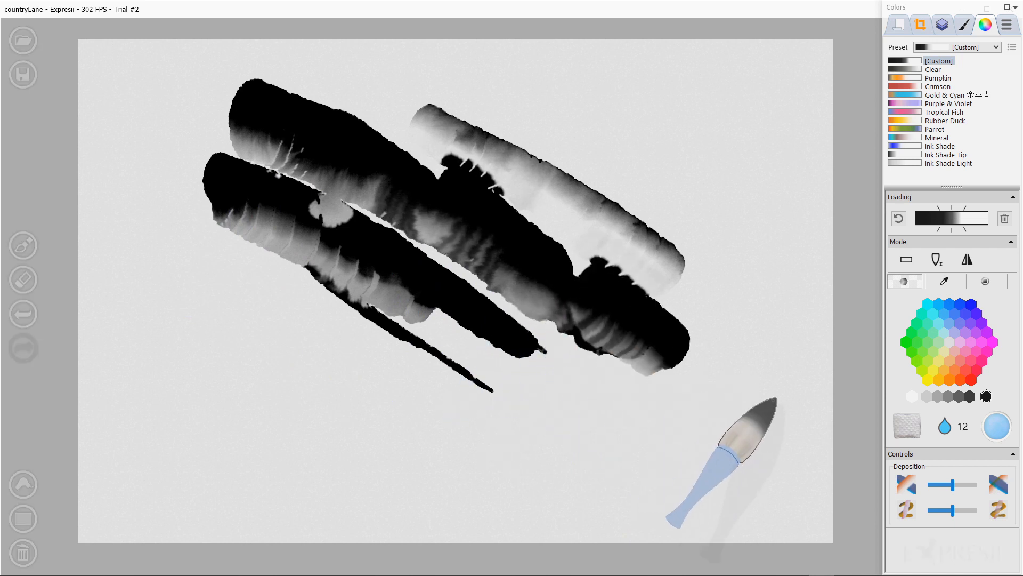
Step: Clear the canvas and paint a bold black stroke and a thin diagonal line on its right side
key(Delete)
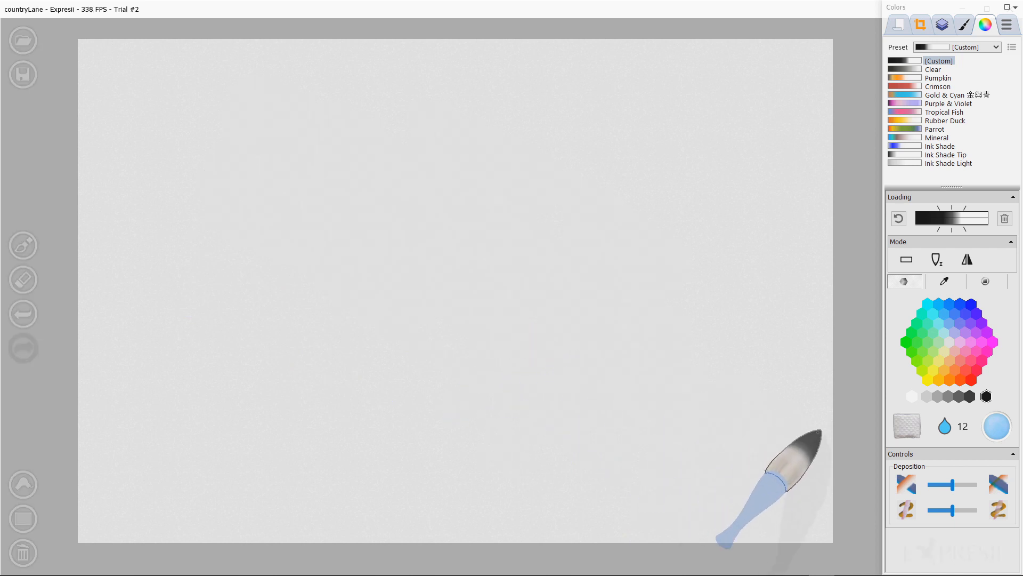
mouse_move(677, 149)
mouse_down()
mouse_move(714, 253)
mouse_move(776, 334)
mouse_up()
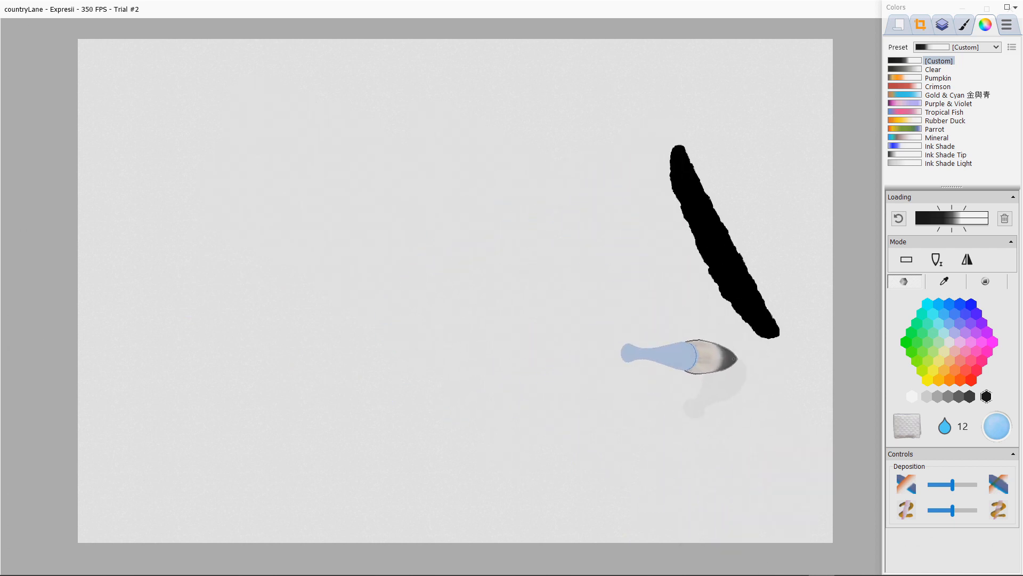
drag(739, 377, 582, 150)
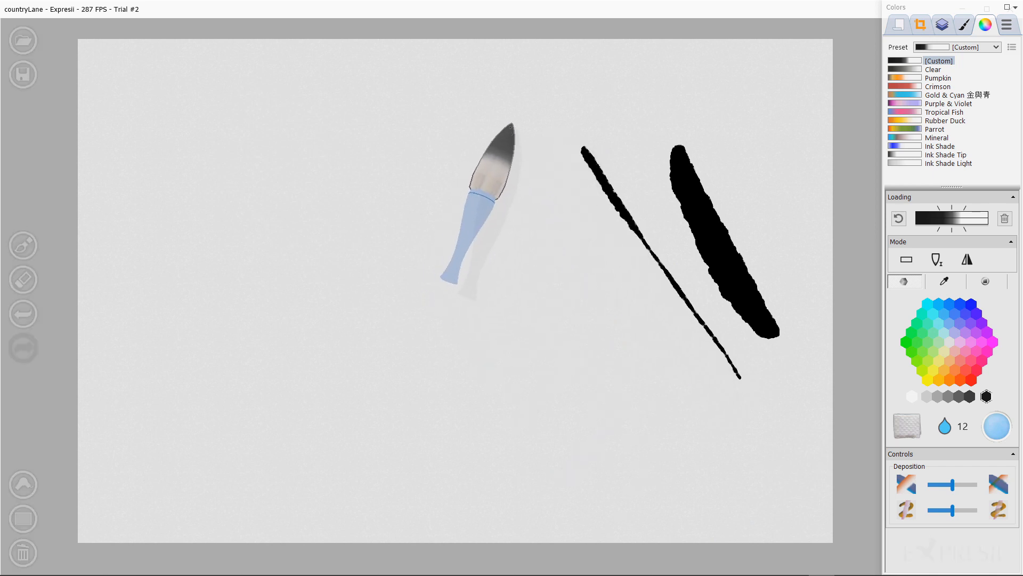
Step: Paint a lighter stroke and wash over the black strokes to soften and blend them
drag(499, 141, 563, 266)
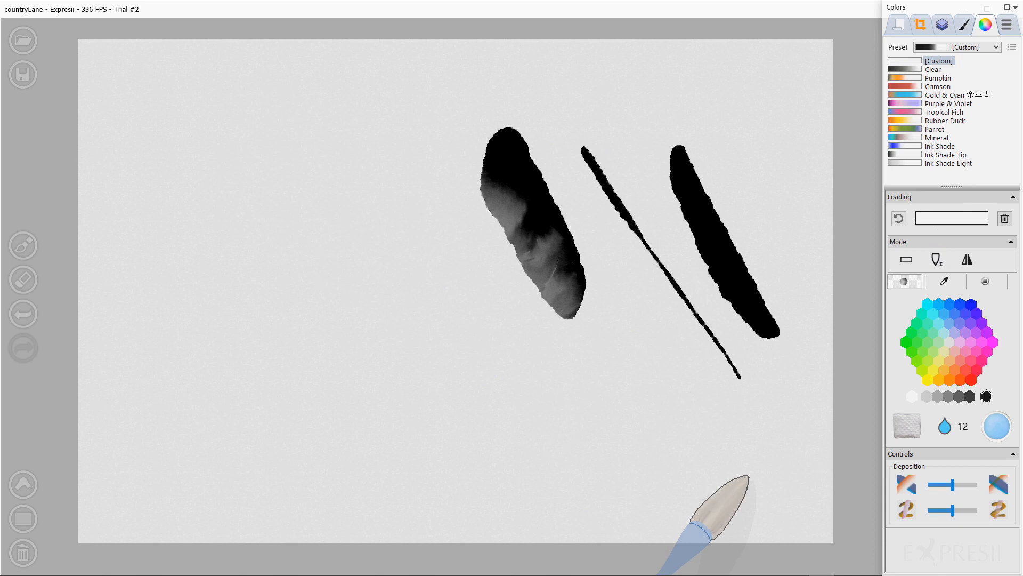
mouse_move(447, 157)
mouse_down()
mouse_move(501, 207)
mouse_move(465, 165)
mouse_move(482, 162)
mouse_move(586, 242)
mouse_move(503, 220)
mouse_move(576, 312)
mouse_up()
mouse_move(669, 157)
mouse_down()
mouse_move(795, 293)
mouse_move(756, 337)
mouse_up()
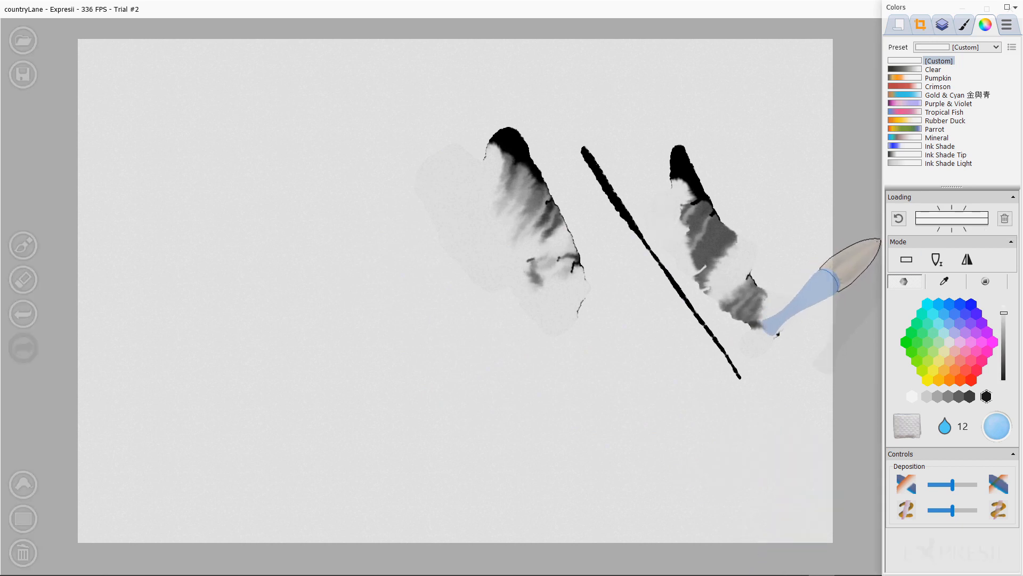
Step: Paint broad gradient ink strokes diagonally across the left and centre of the canvas
drag(317, 121, 486, 224)
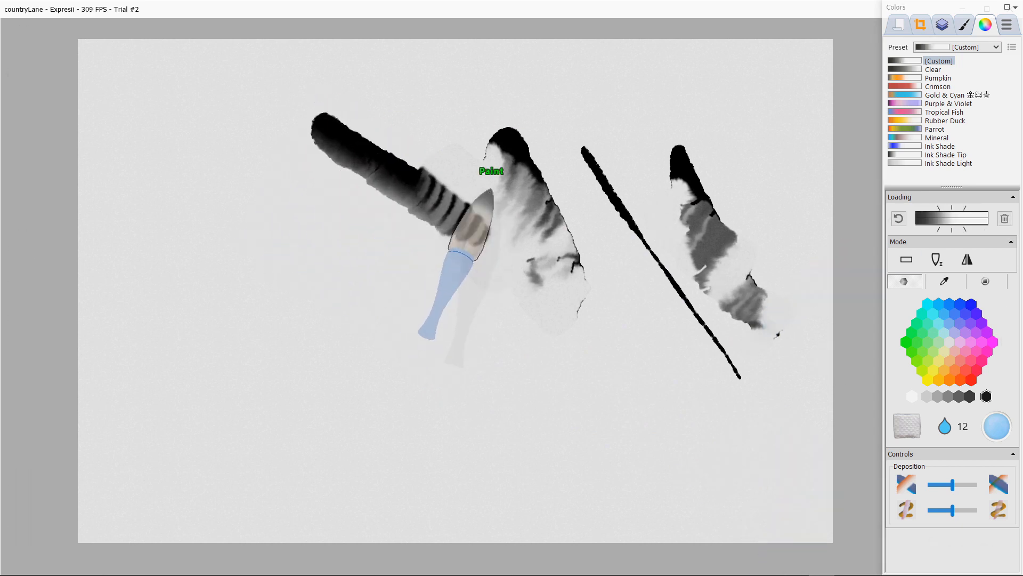
mouse_move(269, 157)
mouse_down()
mouse_move(328, 176)
mouse_move(504, 354)
mouse_up()
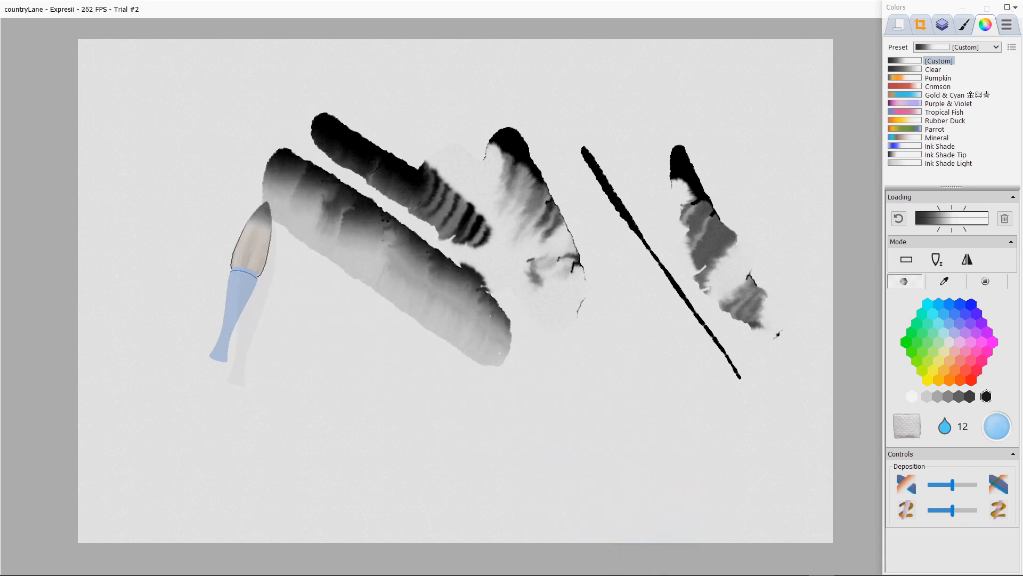
drag(222, 210, 421, 357)
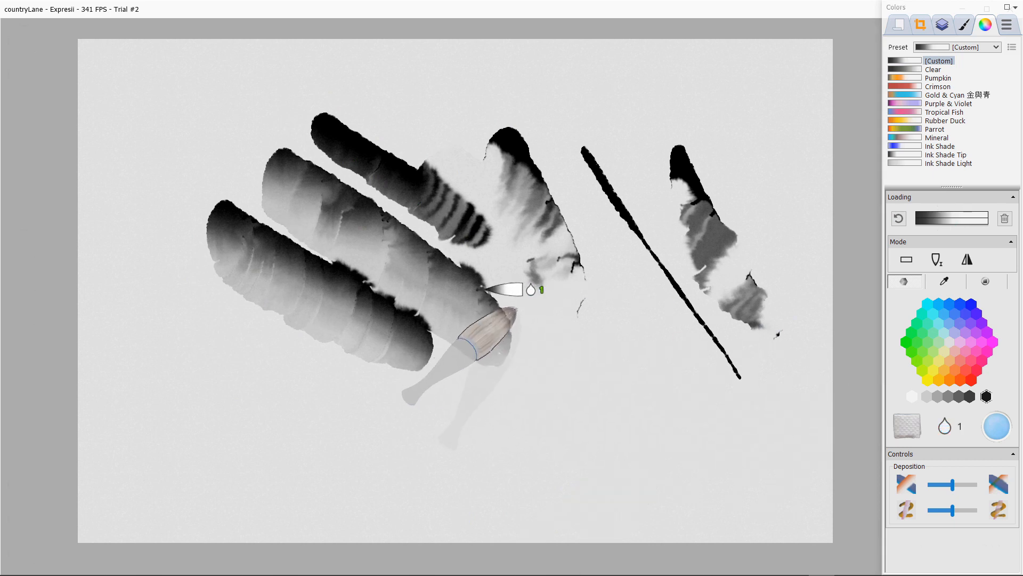
mouse_move(541, 307)
mouse_down()
mouse_move(675, 422)
mouse_move(709, 423)
mouse_move(560, 320)
mouse_up()
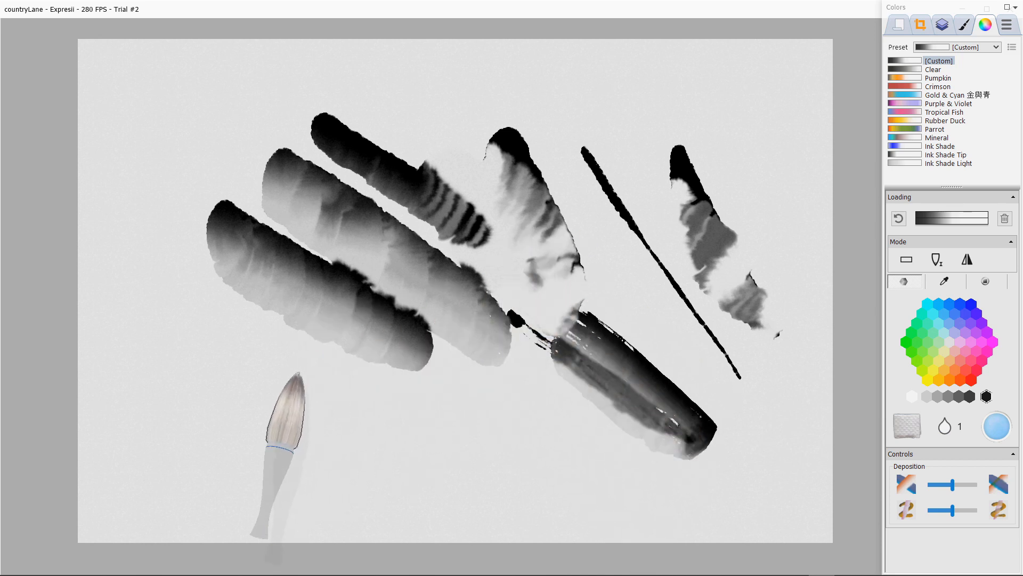
Step: Add more long diagonal ink strokes across the lower left and short strokes at the top
drag(291, 395, 469, 480)
drag(112, 282, 469, 493)
mouse_move(120, 235)
mouse_down()
mouse_move(160, 269)
mouse_move(535, 431)
mouse_up()
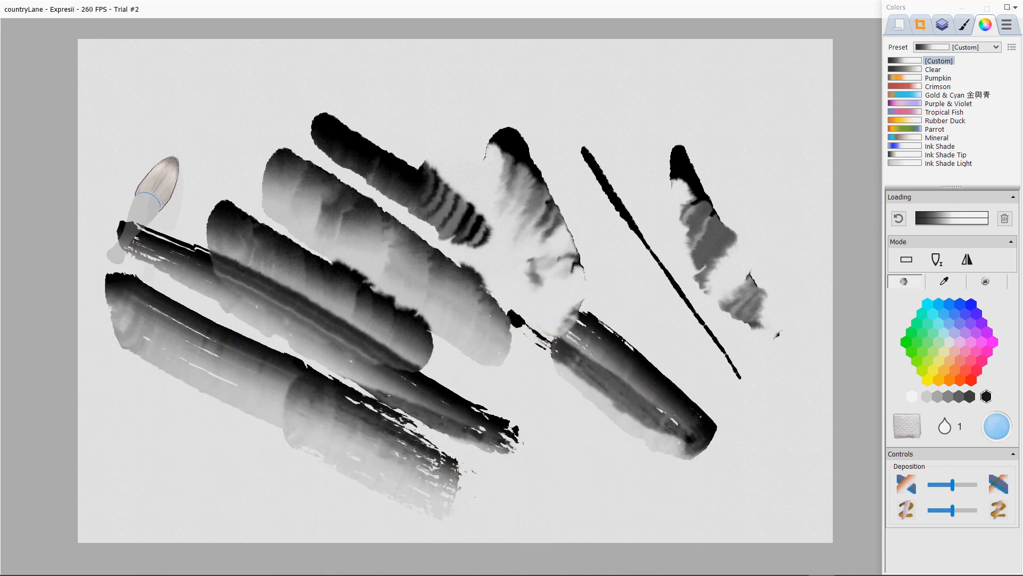
drag(141, 142, 283, 197)
mouse_move(340, 112)
mouse_down()
mouse_move(376, 96)
mouse_move(408, 194)
mouse_up()
Step: Clear the canvas and paint broad petal-shaped strokes in the middle
key(Delete)
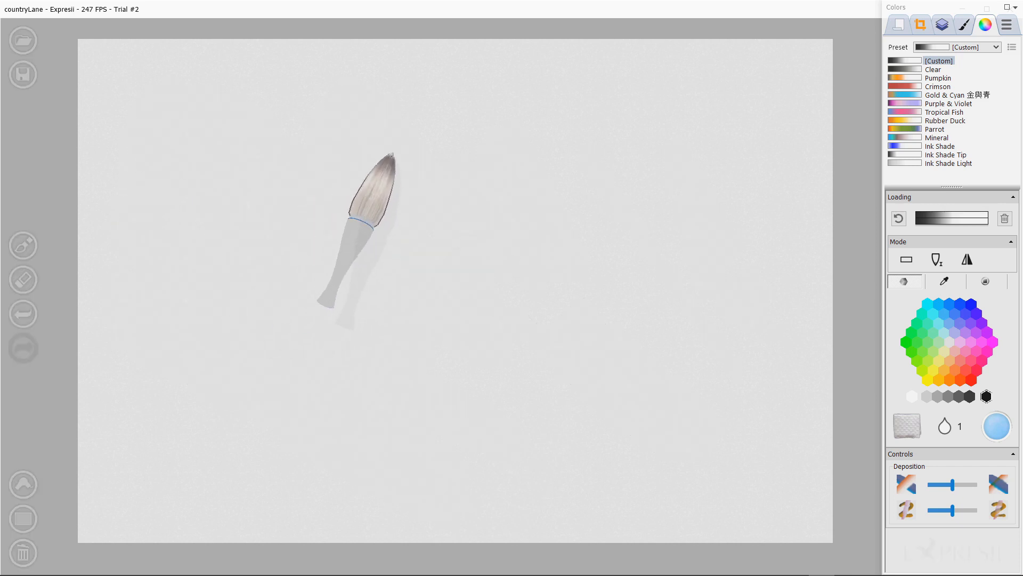
drag(391, 155, 437, 241)
mouse_move(485, 198)
mouse_down()
mouse_move(520, 189)
mouse_move(570, 254)
mouse_up()
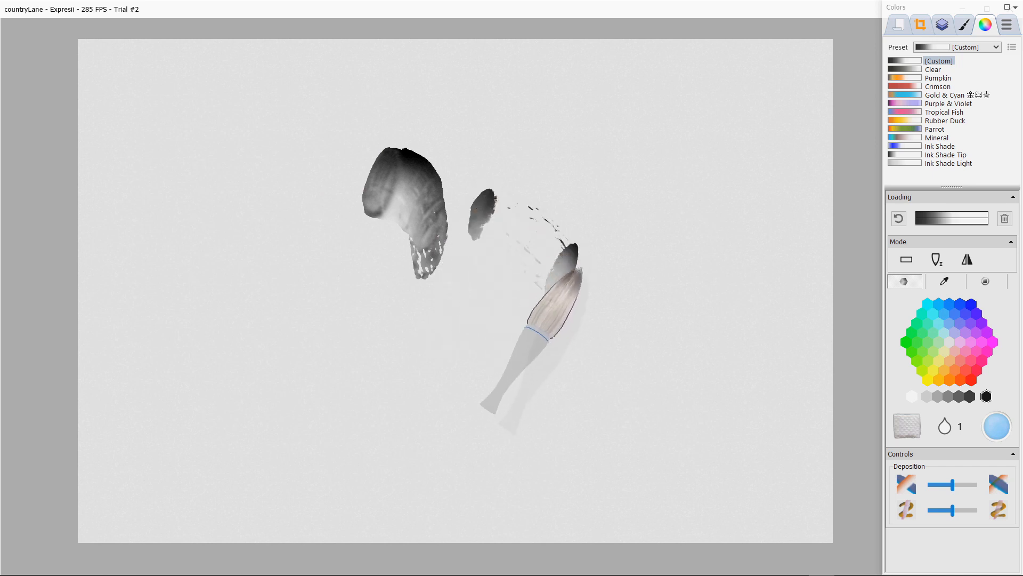
Step: Add further petal strokes and thin vertical stem strokes to form a flower
drag(493, 210, 557, 255)
drag(518, 196, 586, 280)
mouse_move(556, 197)
mouse_down()
mouse_move(594, 281)
mouse_move(564, 272)
mouse_move(543, 209)
mouse_move(555, 303)
mouse_move(564, 242)
mouse_move(557, 376)
mouse_up()
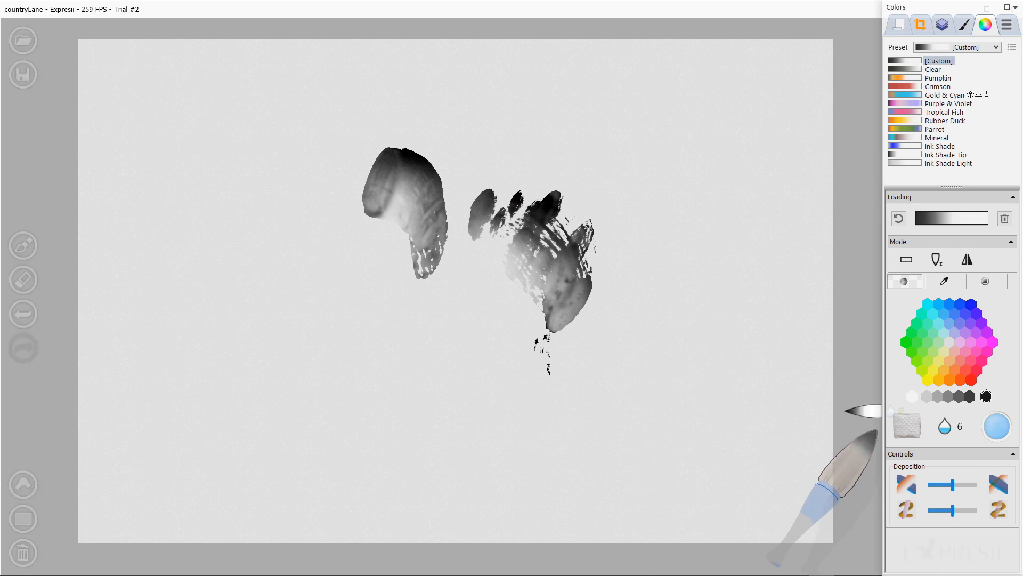
mouse_move(525, 218)
mouse_down()
mouse_move(537, 319)
mouse_move(548, 262)
mouse_move(514, 310)
mouse_move(530, 338)
mouse_move(519, 381)
mouse_up()
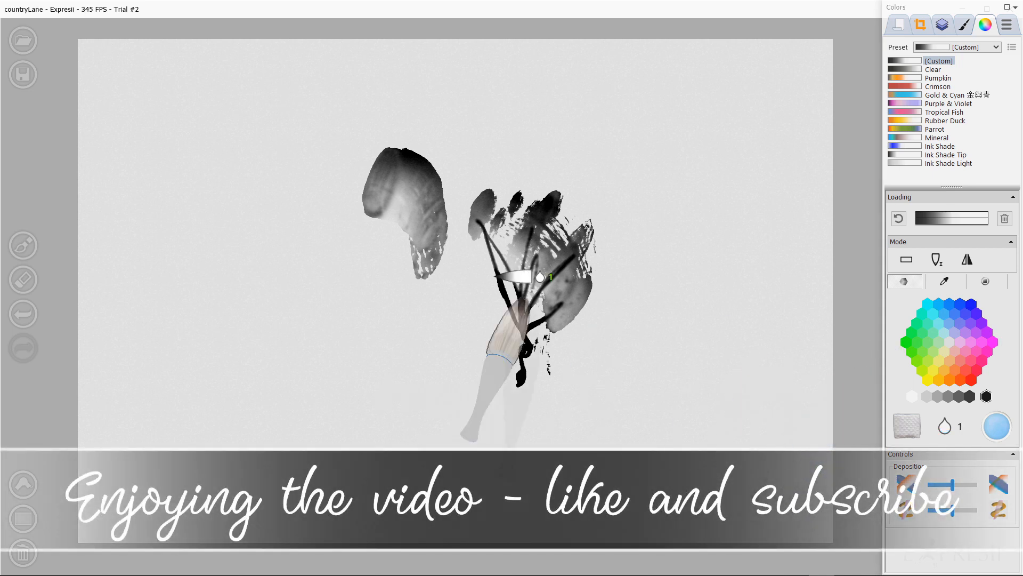
Step: Paint a long horizontal stroke beneath the flower and raise the brush water level to 5
mouse_move(166, 277)
mouse_down()
mouse_move(228, 270)
mouse_move(678, 293)
mouse_move(579, 336)
mouse_move(175, 341)
mouse_move(533, 341)
mouse_move(181, 342)
mouse_move(597, 368)
mouse_up()
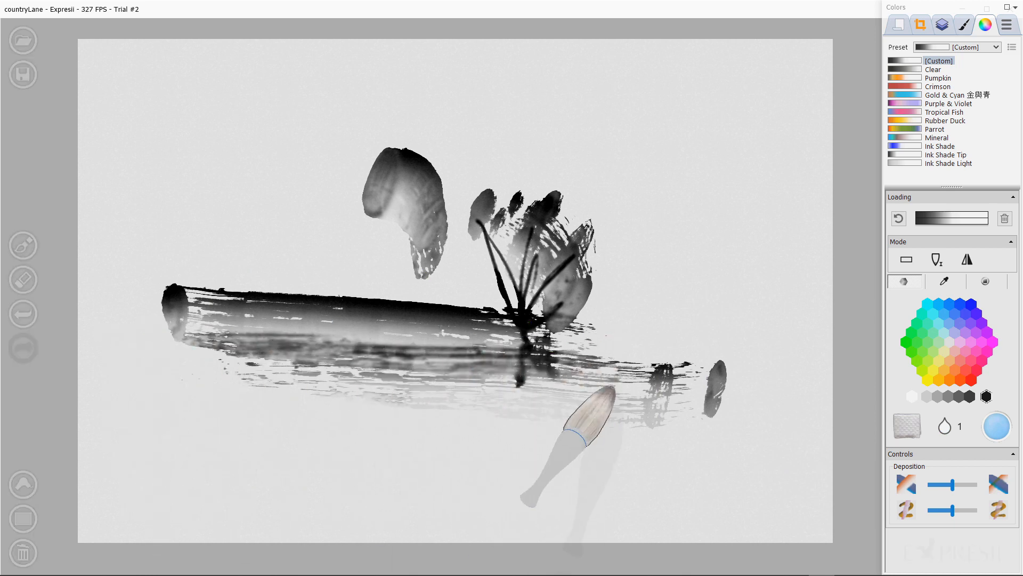
key(3)
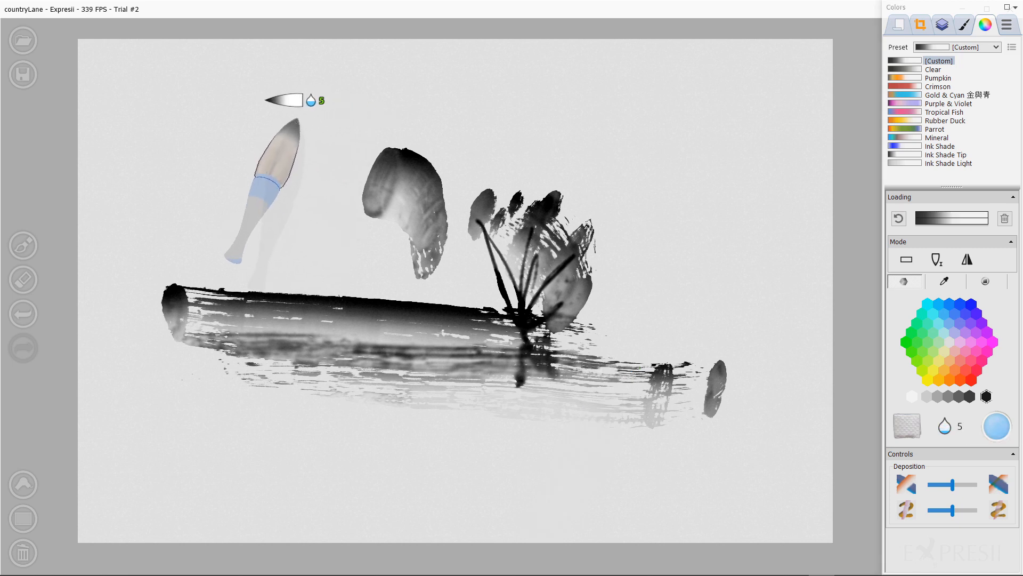
Step: Clear the canvas and paint several diagonal strokes in the upper right area
key(Delete)
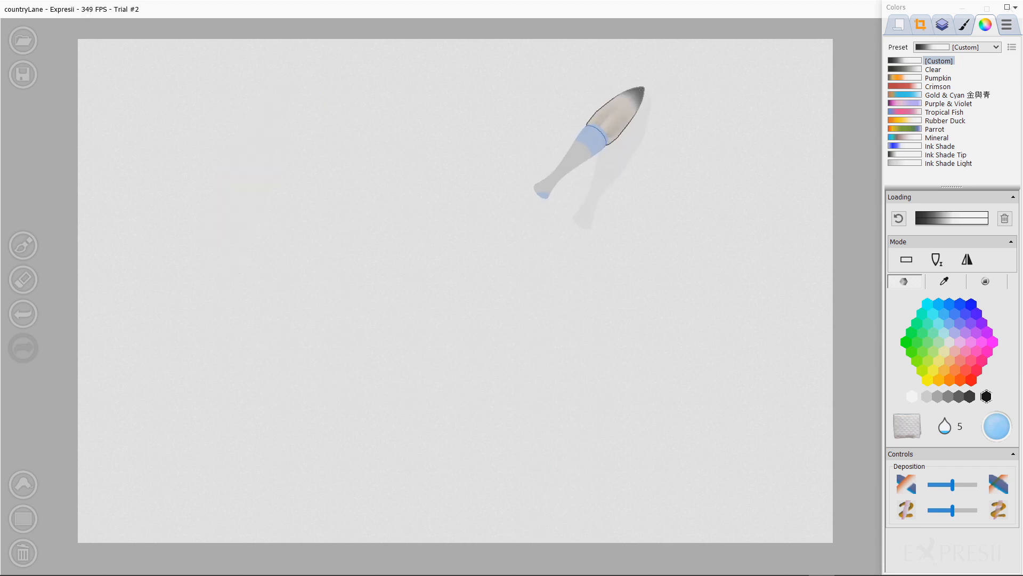
drag(646, 80, 728, 136)
drag(570, 104, 662, 184)
drag(534, 129, 595, 179)
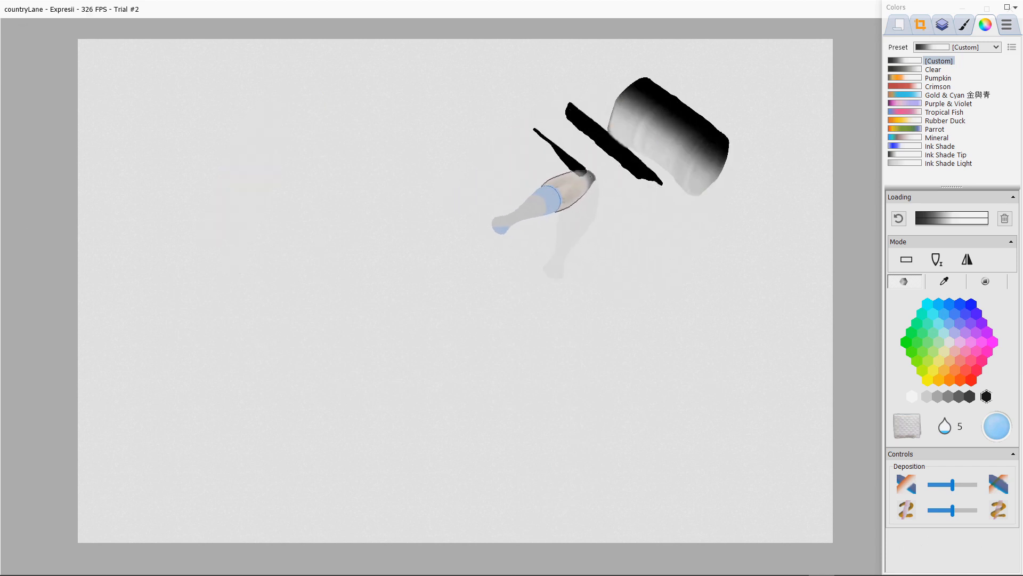
drag(471, 108, 589, 177)
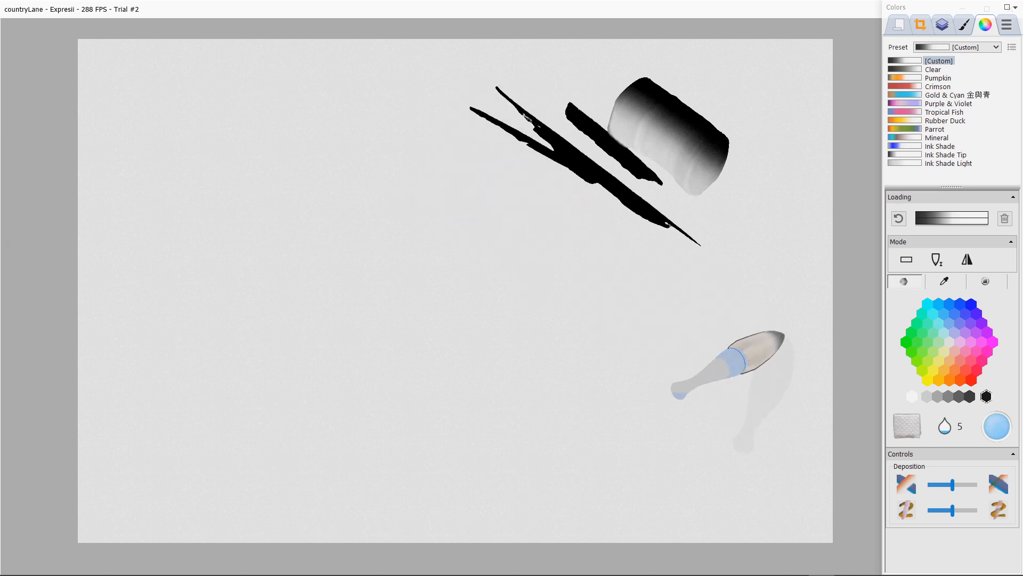
Step: Clear the canvas and wet the whole paper
key(Delete)
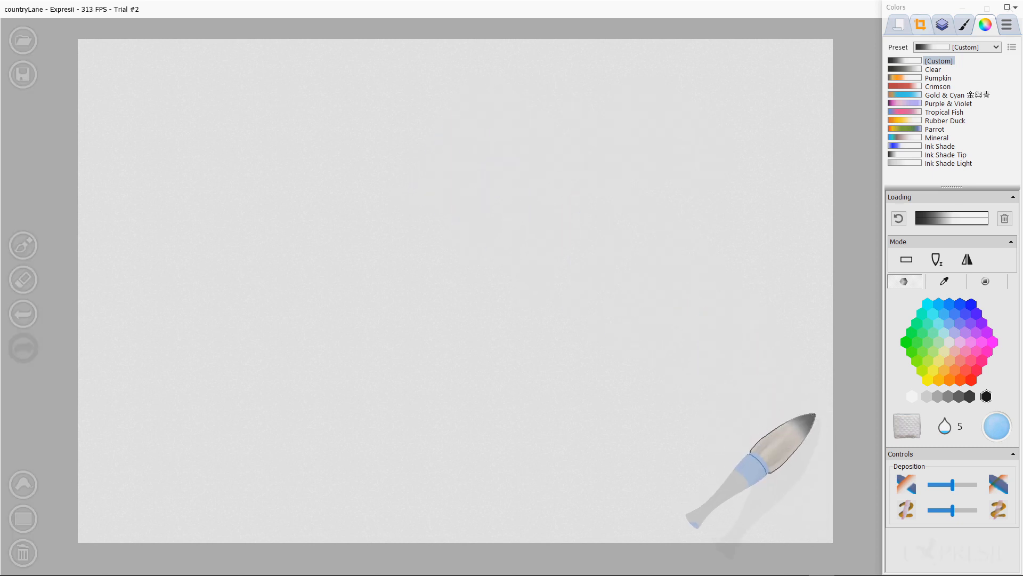
click(921, 24)
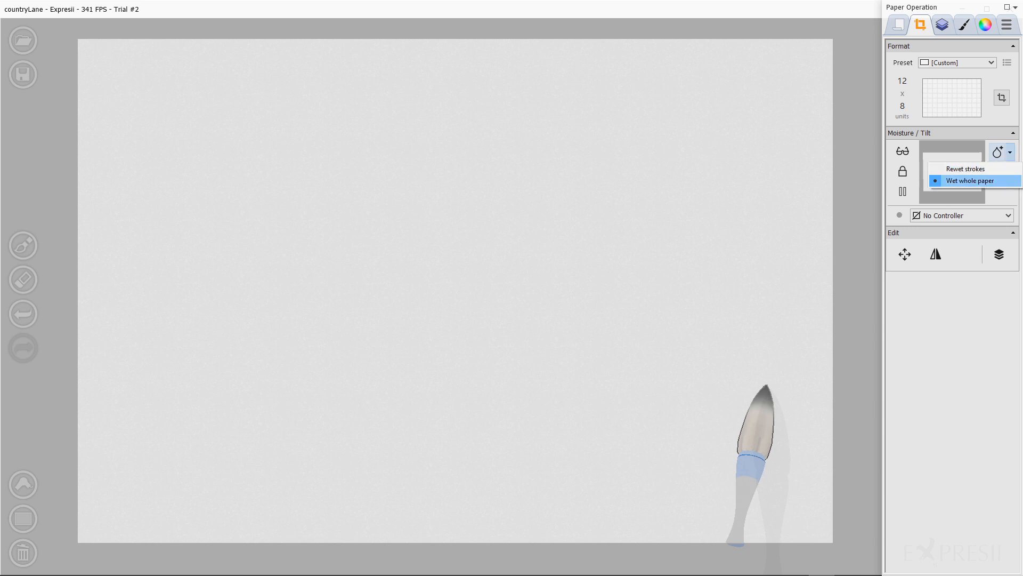
click(1010, 152)
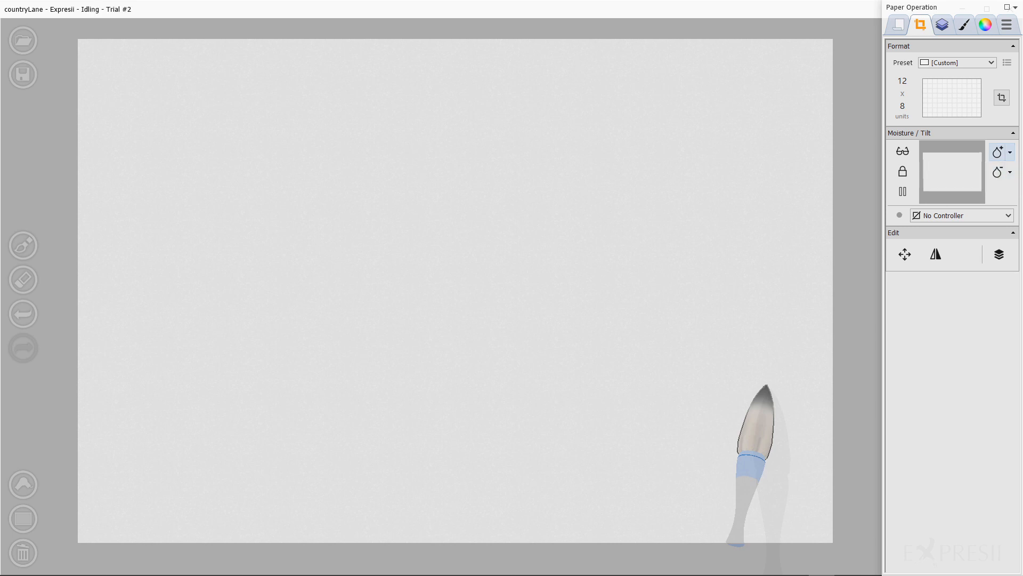
click(997, 151)
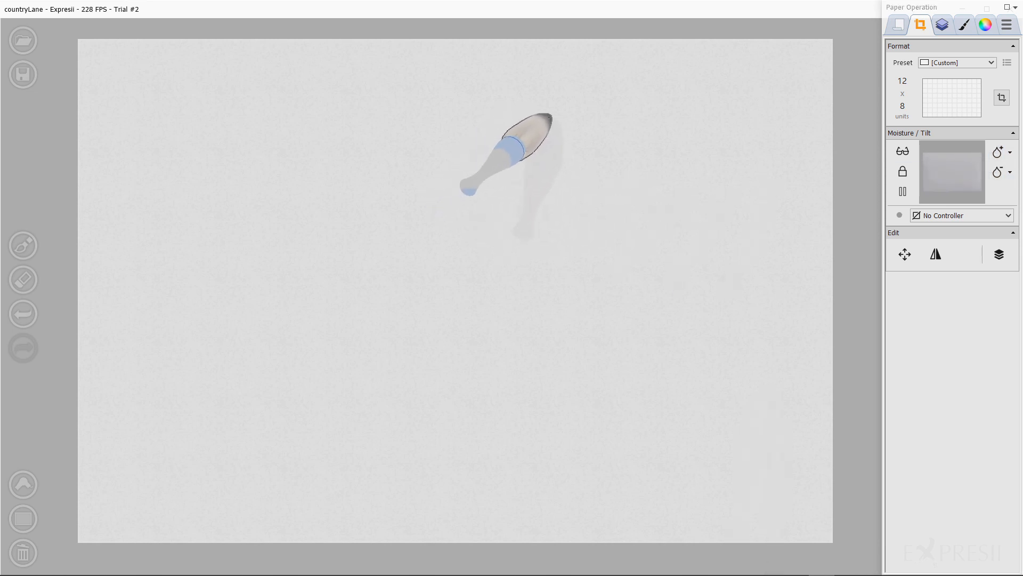
Step: Paint diagonal ink strokes on the wet paper across the upper half
drag(560, 130, 727, 290)
drag(647, 243, 479, 126)
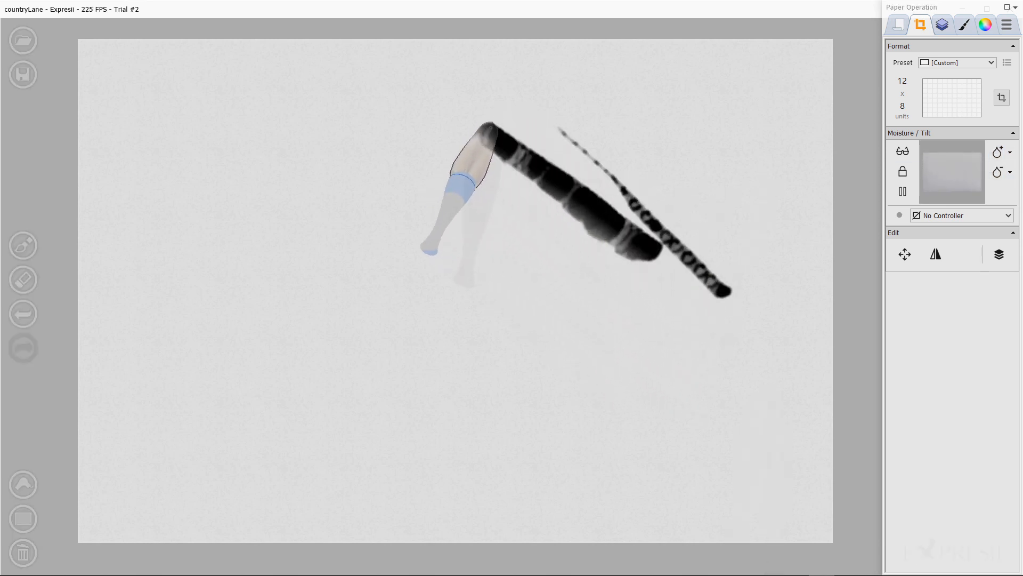
mouse_move(421, 162)
mouse_down()
mouse_move(583, 241)
mouse_move(627, 242)
mouse_move(530, 251)
mouse_move(256, 156)
mouse_up()
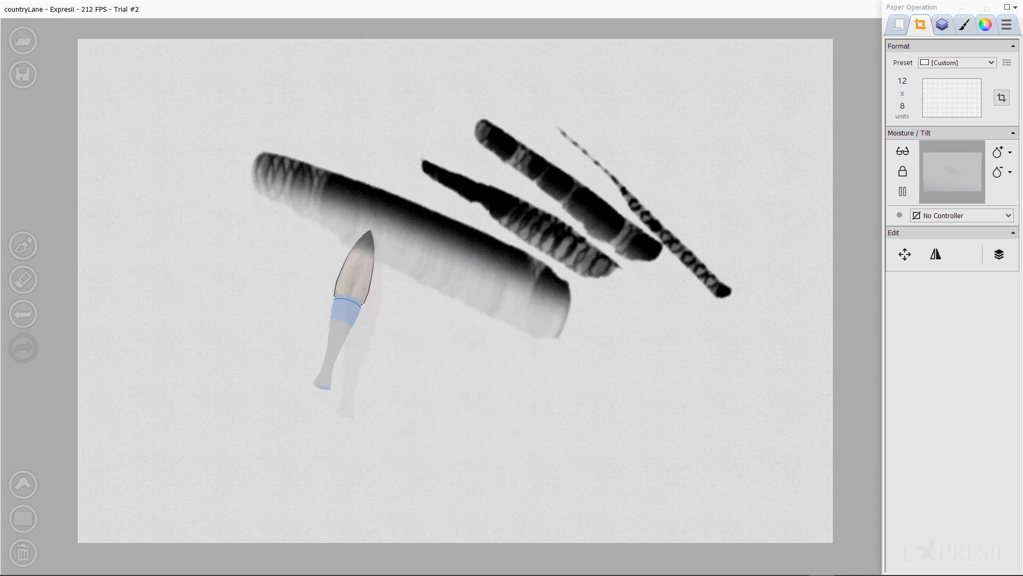
Step: Paint one more broad diagonal stroke below the others, then clear the canvas
mouse_move(493, 351)
mouse_down()
mouse_move(355, 270)
mouse_move(181, 205)
mouse_up()
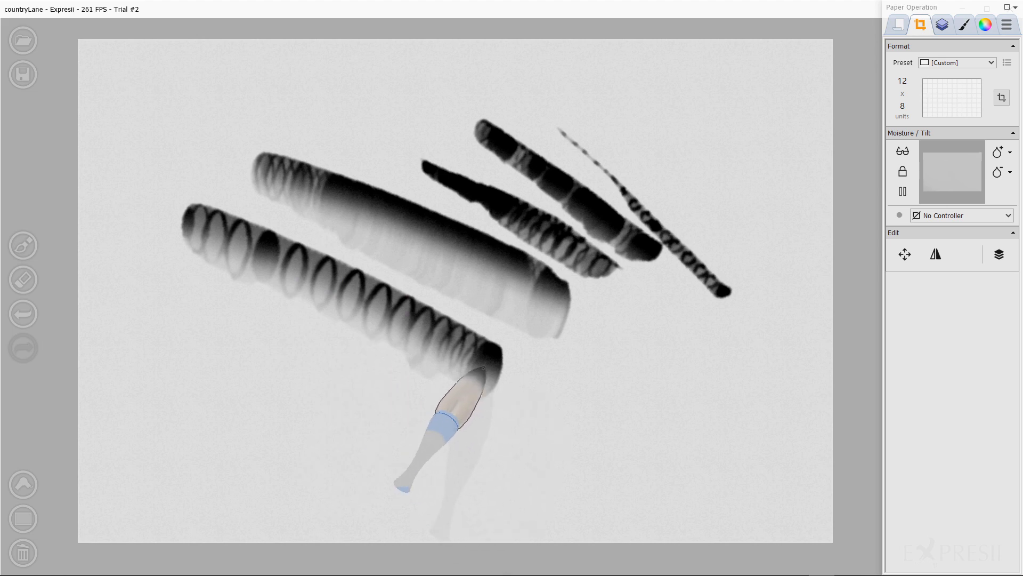
key(Delete)
Step: Paint a thick and a thin parallel diagonal stroke across the canvas centre and check the layers
mouse_move(396, 151)
mouse_down()
mouse_move(531, 220)
mouse_move(670, 312)
mouse_move(679, 331)
mouse_up()
drag(468, 129, 741, 331)
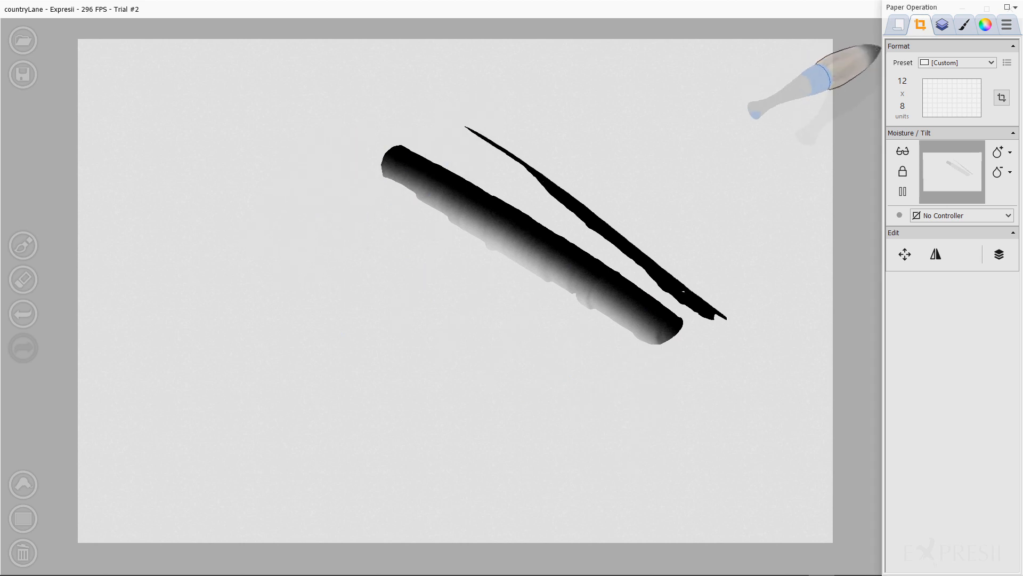
click(943, 24)
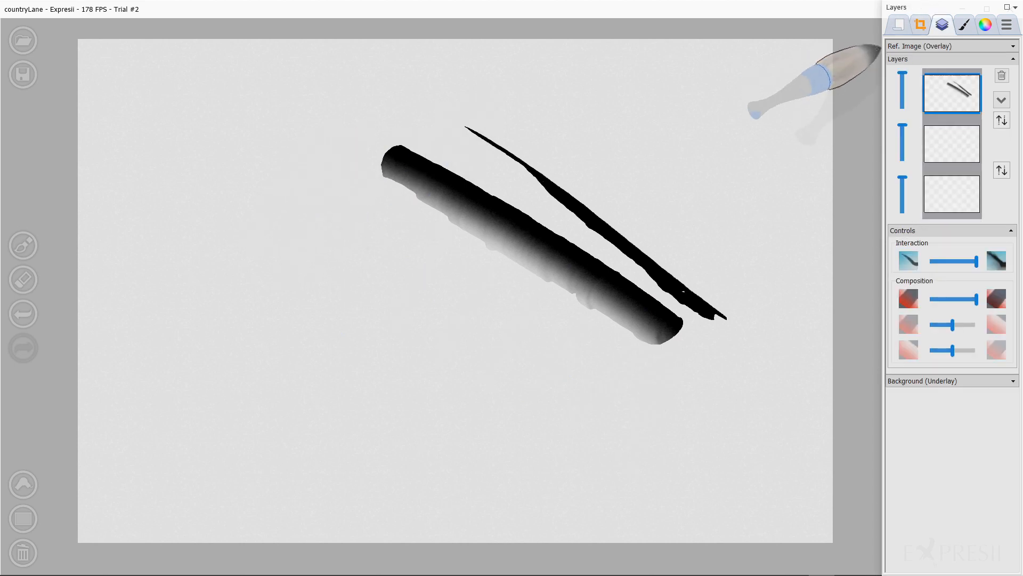
click(921, 24)
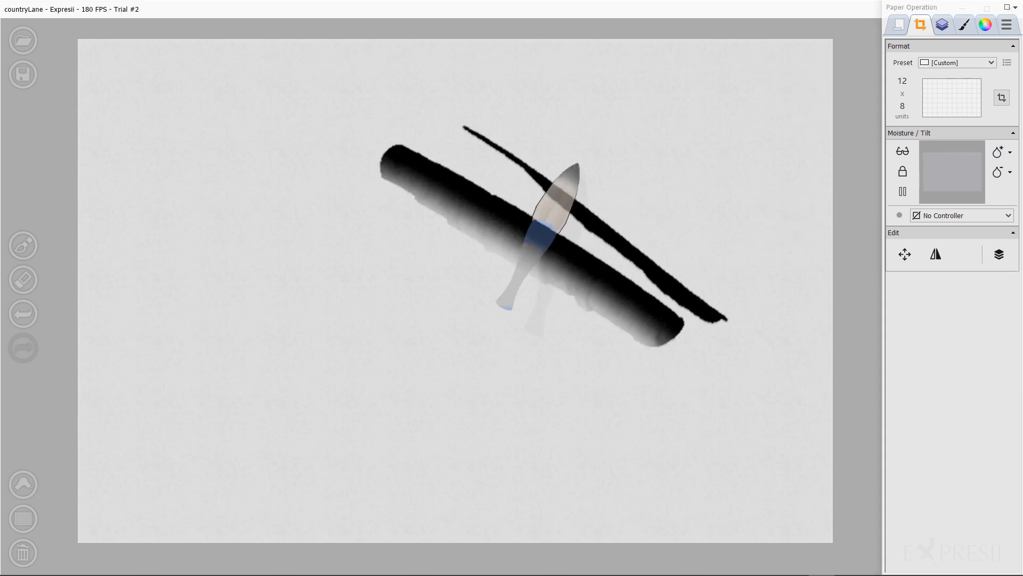
Step: Paint several broad diagonal strokes over and above the existing ones
drag(528, 120, 688, 248)
mouse_move(535, 114)
mouse_down()
mouse_move(618, 155)
mouse_move(534, 103)
mouse_up()
drag(403, 86, 417, 86)
mouse_move(406, 122)
mouse_down()
mouse_move(457, 149)
mouse_move(541, 160)
mouse_move(758, 261)
mouse_move(735, 308)
mouse_move(689, 240)
mouse_move(595, 203)
mouse_up()
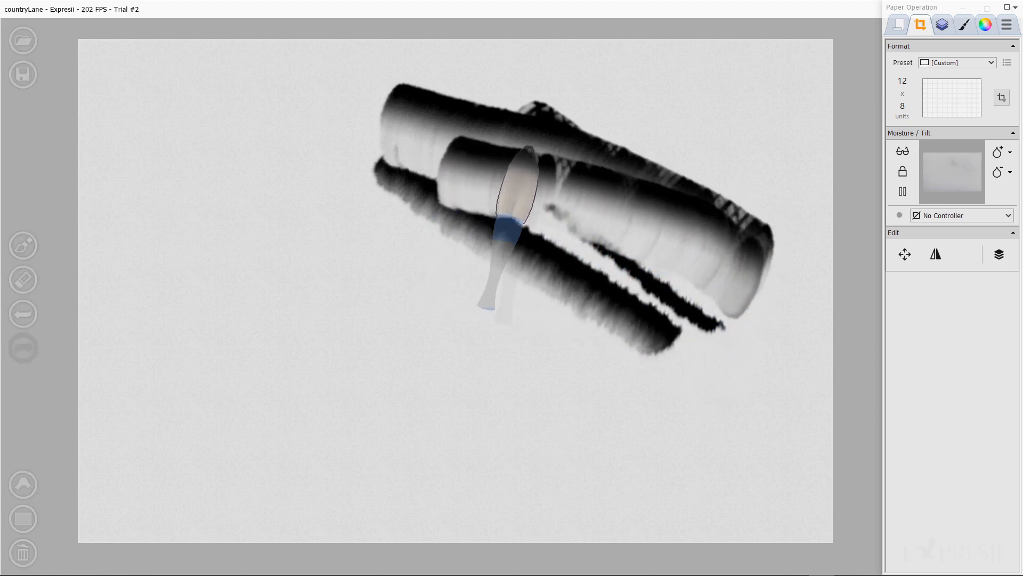
mouse_move(427, 128)
mouse_down()
mouse_move(389, 133)
mouse_move(265, 102)
mouse_move(313, 156)
mouse_up()
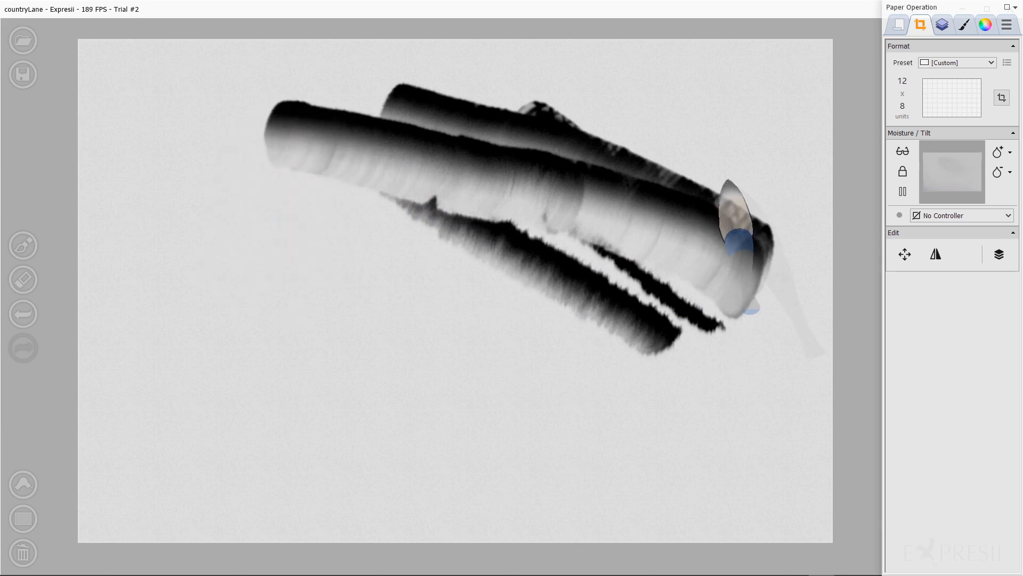
Step: Wet the paper so the strokes diffuse, then reset the paper tilt
click(998, 153)
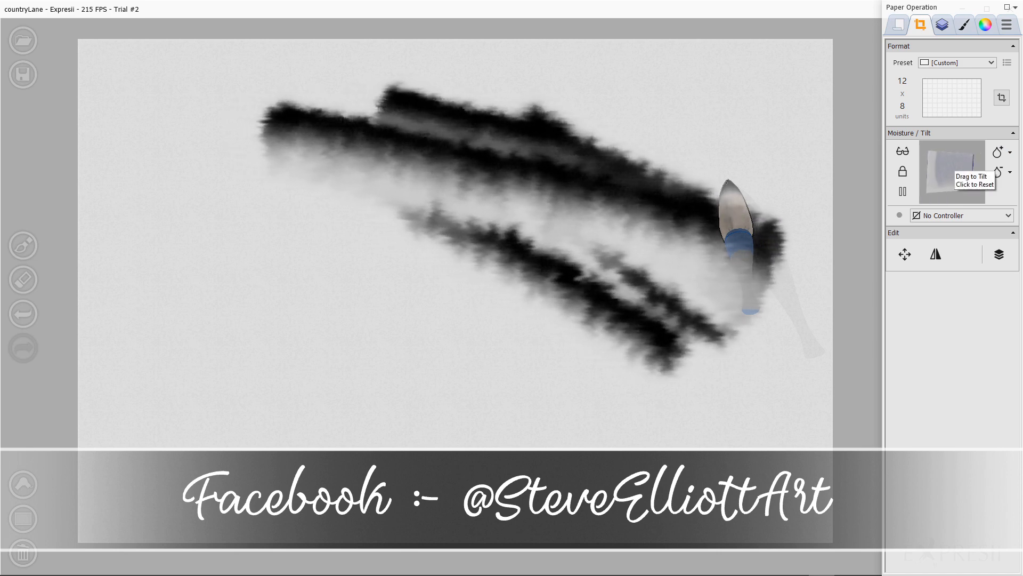
click(956, 161)
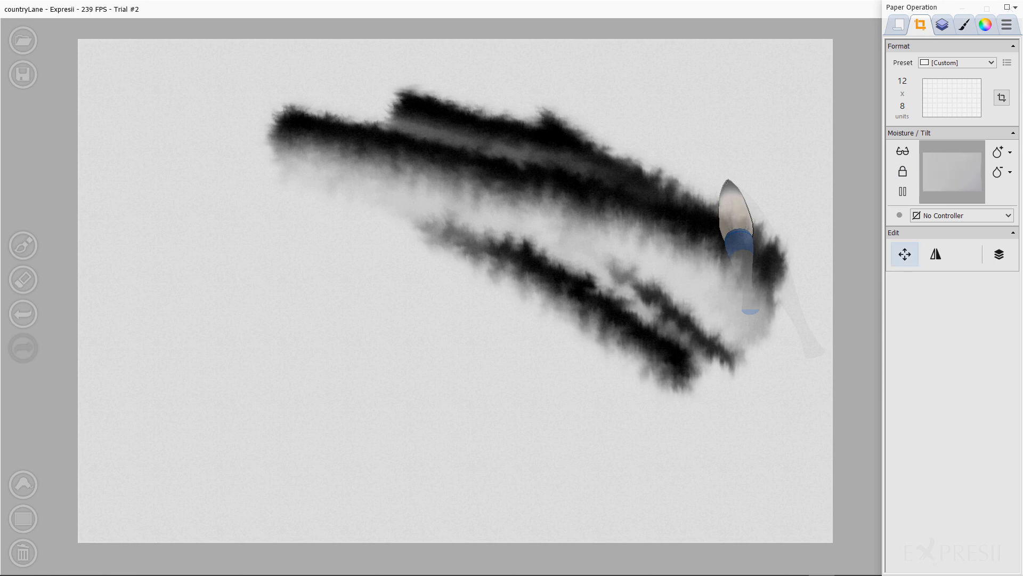
Step: Shift the painting slightly and mirror it horizontally, checking the layers afterwards
mouse_move(593, 204)
mouse_down()
mouse_move(444, 205)
mouse_move(543, 214)
mouse_move(435, 206)
mouse_move(663, 194)
mouse_up()
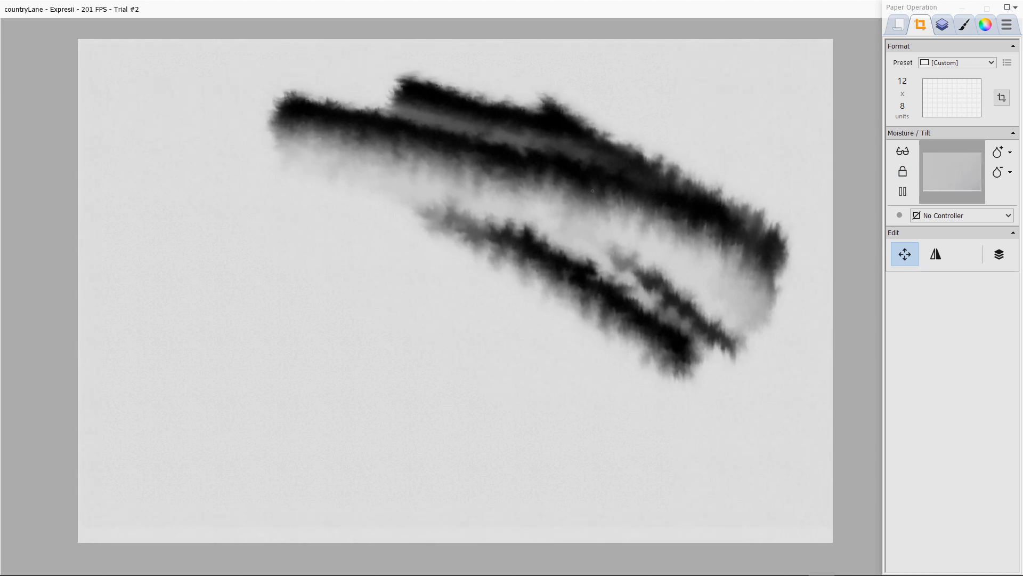
click(936, 254)
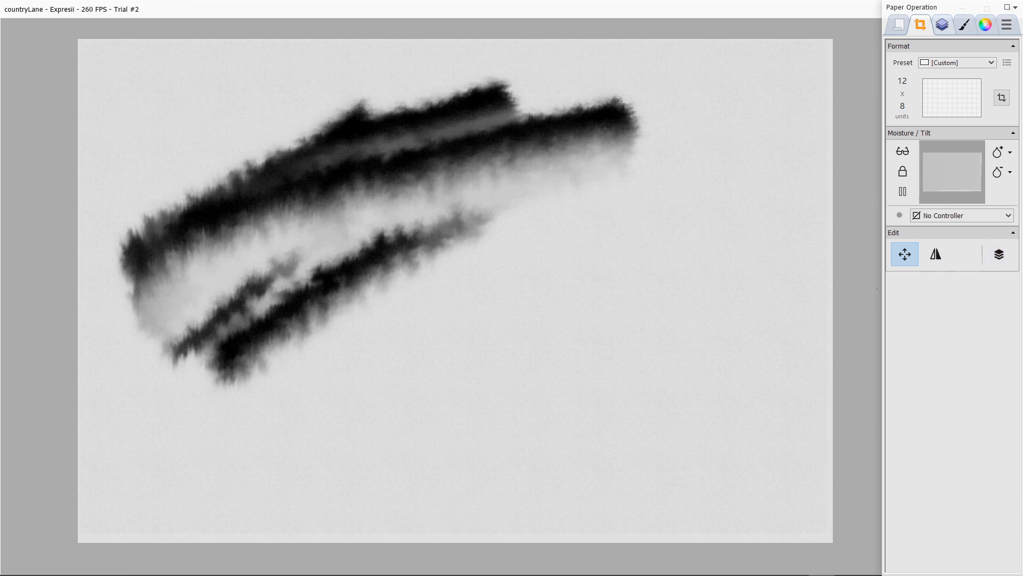
click(942, 24)
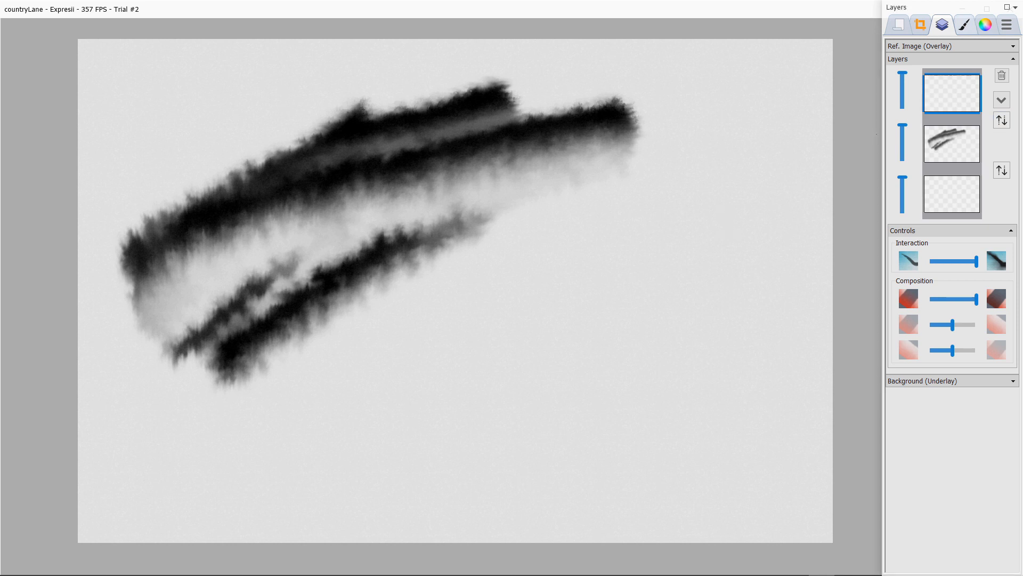
click(920, 24)
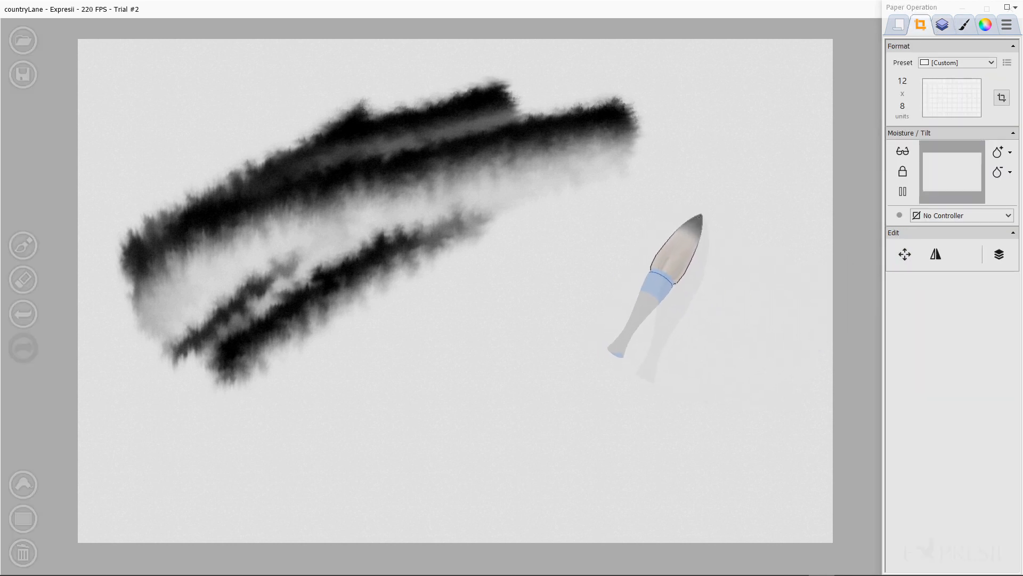
Step: Paint a twisting ribbon stroke in the lower right and shift it left with the Move tool
mouse_move(706, 226)
mouse_down()
mouse_move(640, 246)
mouse_move(512, 379)
mouse_up()
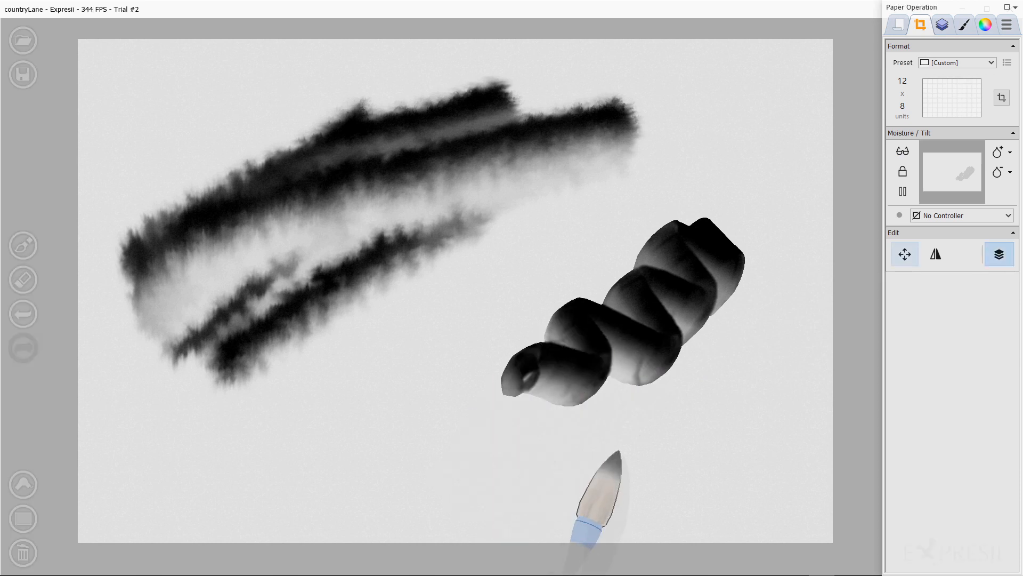
click(904, 254)
mouse_move(624, 312)
mouse_down()
mouse_move(668, 320)
mouse_move(581, 307)
mouse_up()
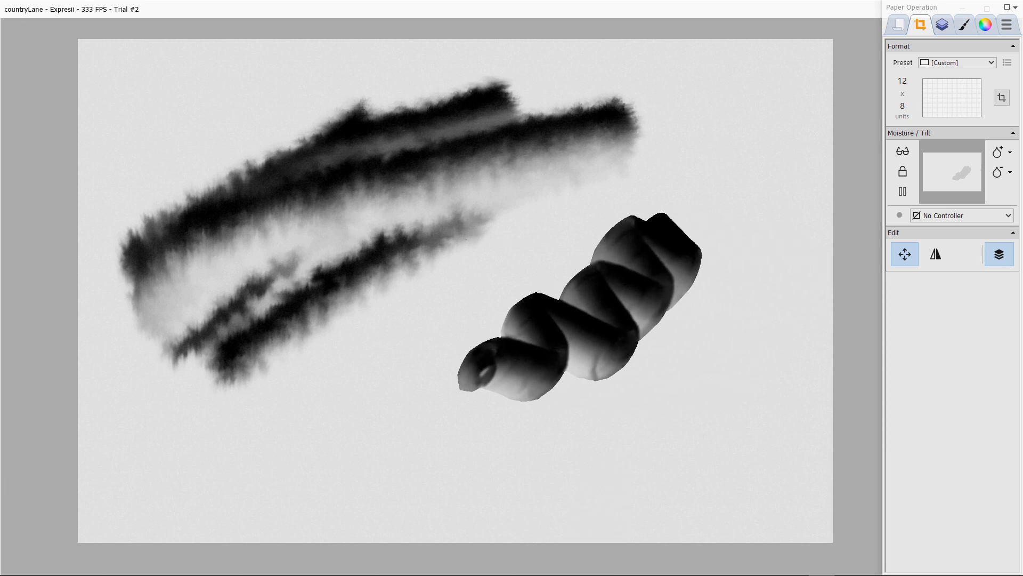
Step: Reposition the diffused strokes and the ribbon stroke around the canvas with the Move tool and tilt the paper slightly
mouse_move(467, 240)
mouse_down()
mouse_move(502, 232)
mouse_move(644, 281)
mouse_move(625, 272)
mouse_move(610, 290)
mouse_move(437, 243)
mouse_up()
mouse_move(340, 231)
mouse_down()
mouse_move(454, 265)
mouse_move(522, 299)
mouse_move(390, 276)
mouse_move(338, 388)
mouse_up()
mouse_move(276, 408)
mouse_down()
mouse_move(338, 301)
mouse_move(414, 312)
mouse_up()
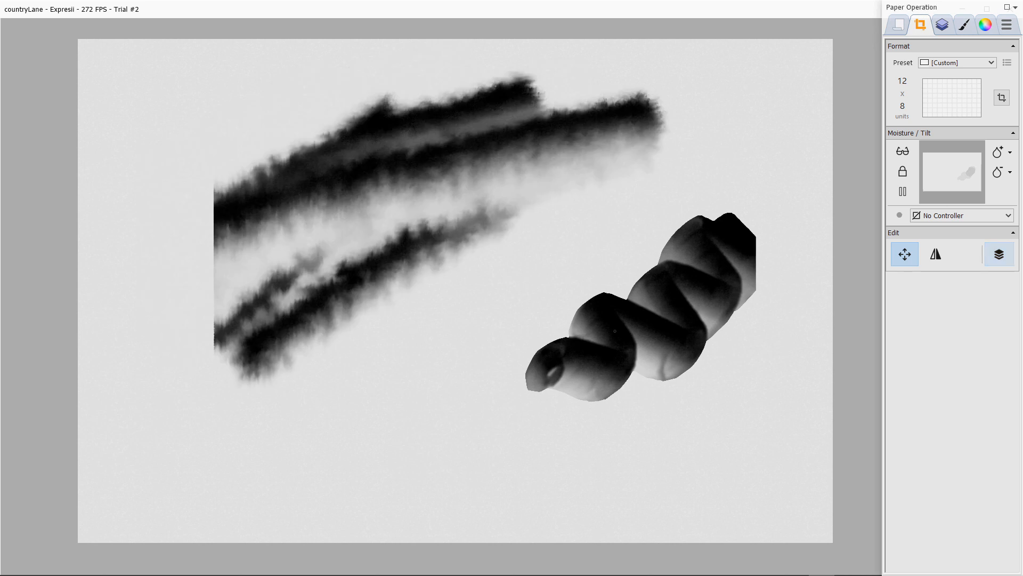
mouse_move(660, 324)
mouse_down()
mouse_move(465, 285)
mouse_move(595, 219)
mouse_up()
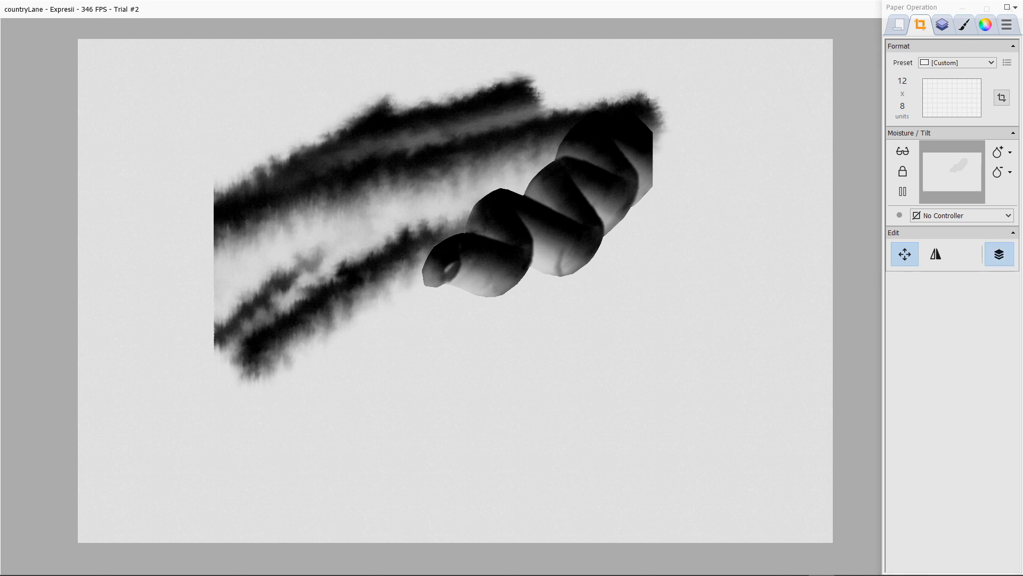
drag(470, 261, 561, 343)
mouse_move(487, 317)
mouse_down()
mouse_move(319, 287)
mouse_move(240, 219)
mouse_up()
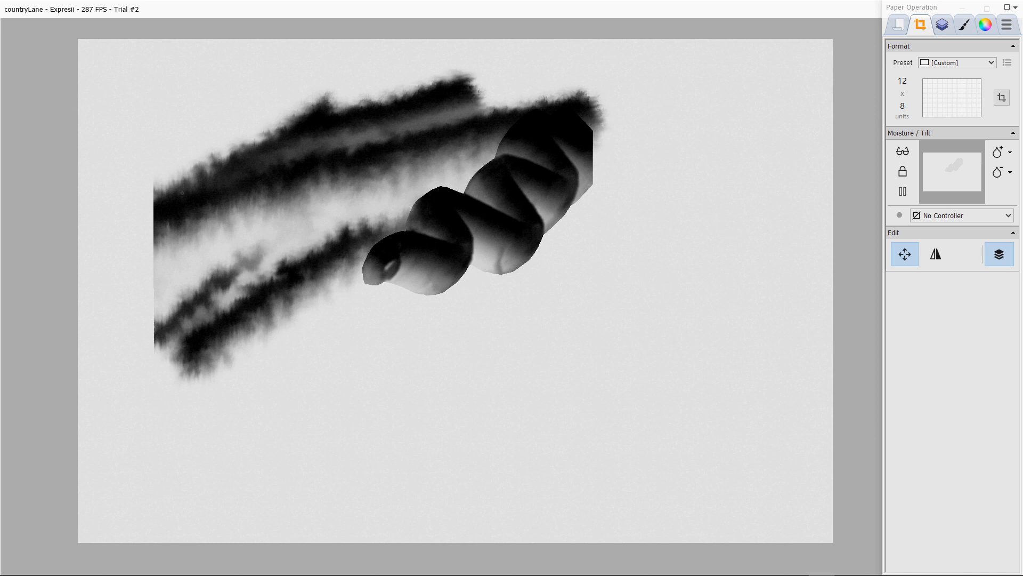
drag(242, 223, 370, 344)
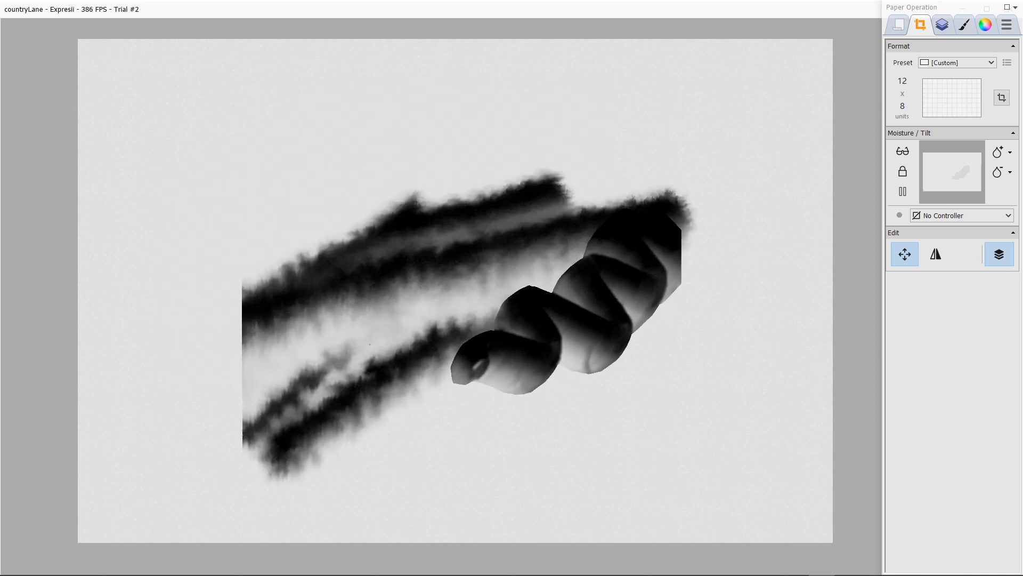
drag(216, 231, 123, 217)
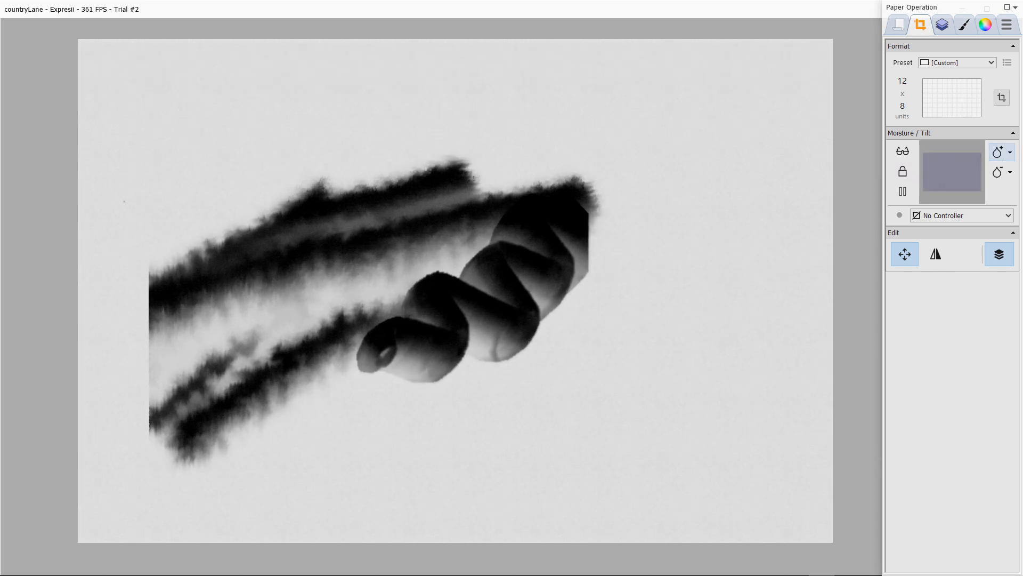
drag(953, 173, 954, 198)
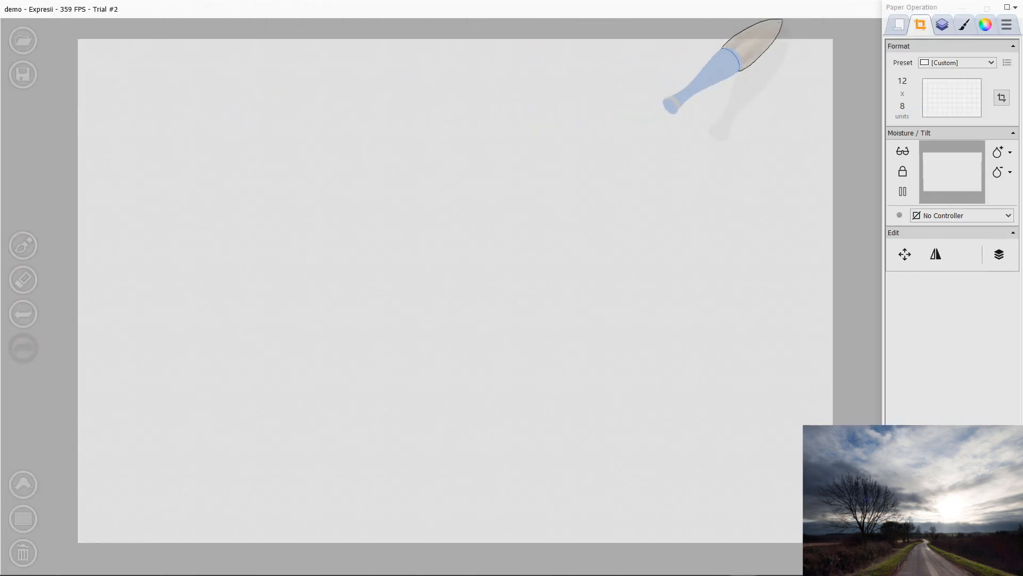
Step: On the new blank canvas, review the layers, Large brush and Ink Shade Light loading, then wet the whole paper
click(943, 24)
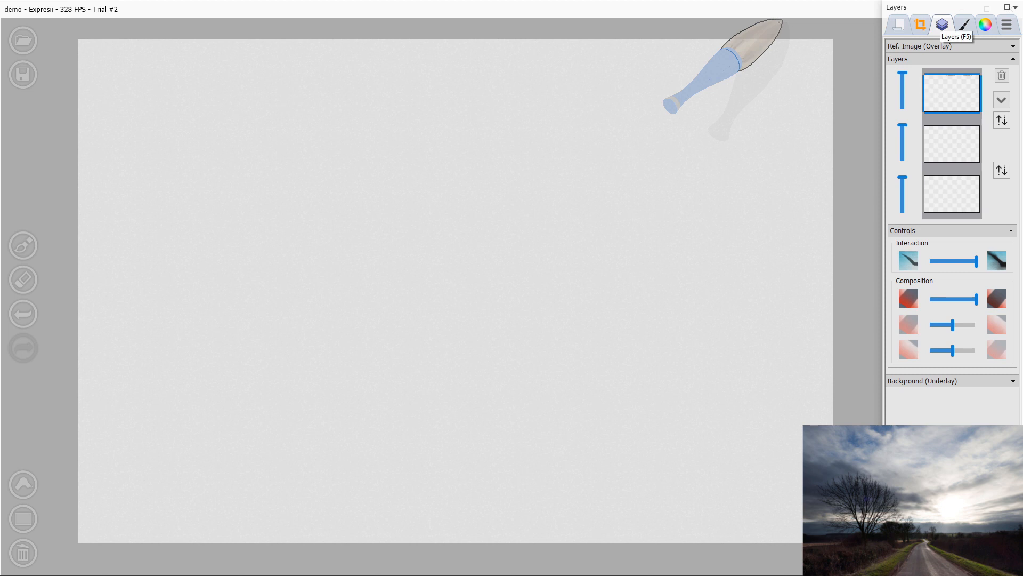
click(964, 25)
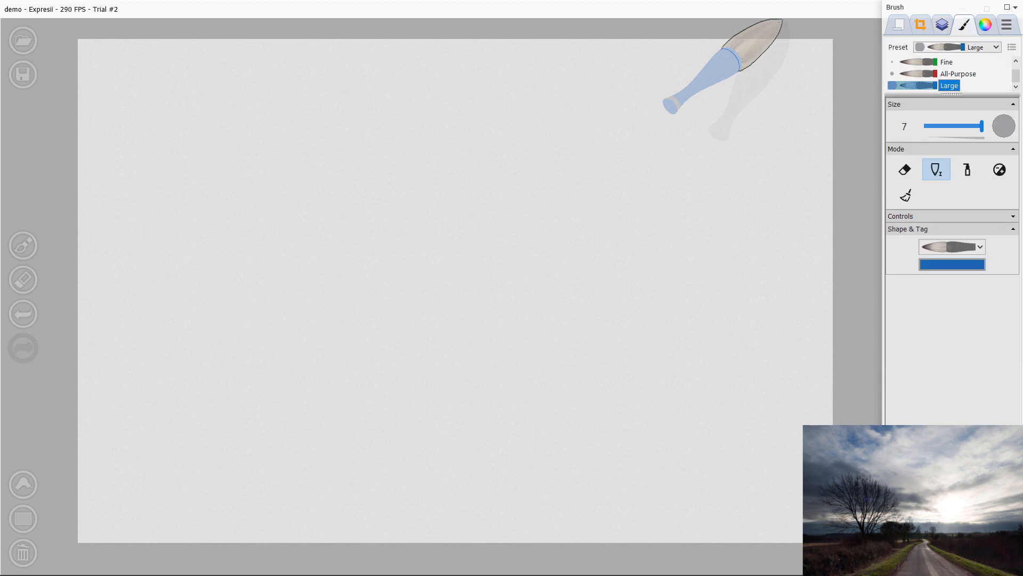
click(986, 25)
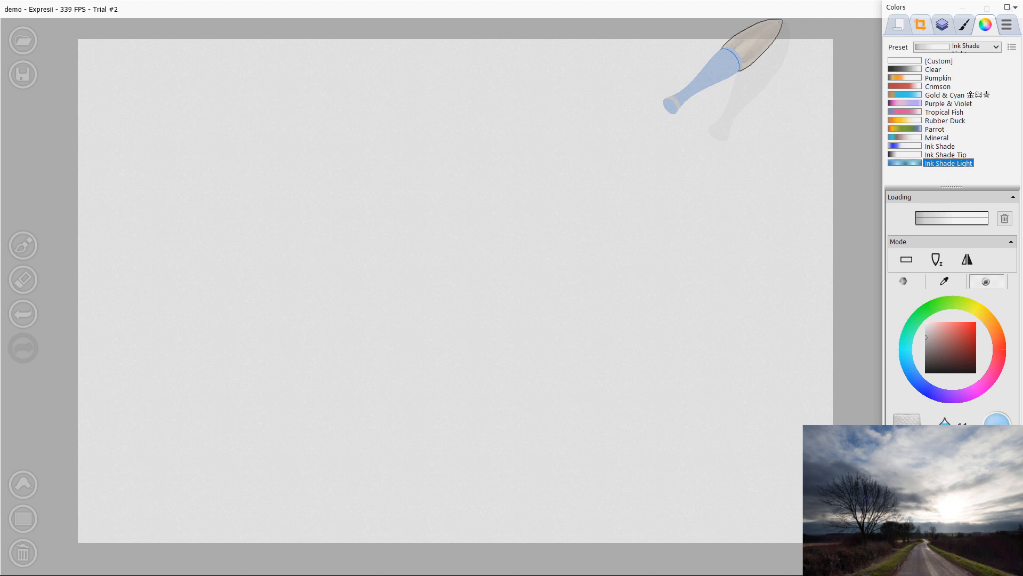
click(921, 25)
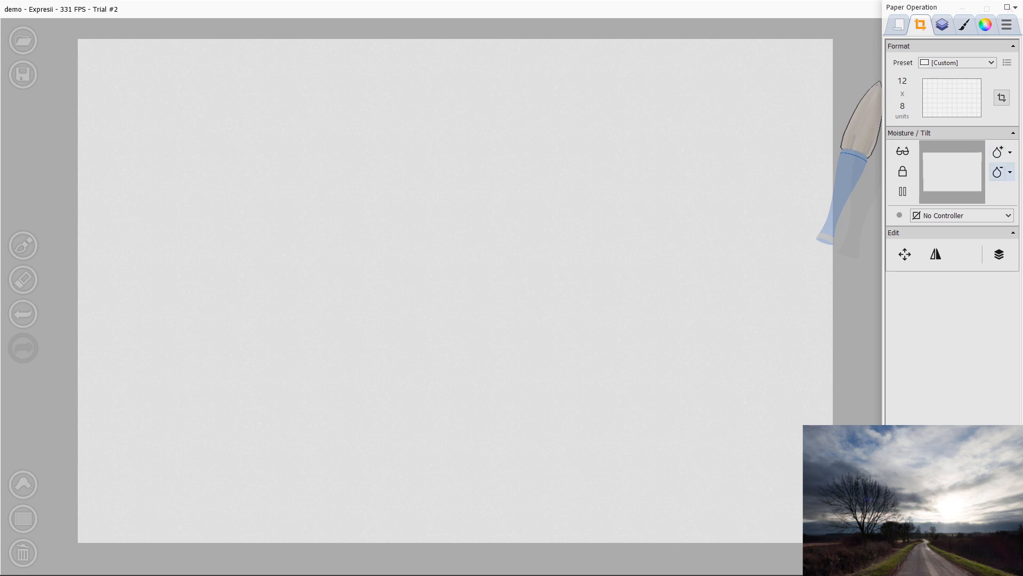
click(998, 152)
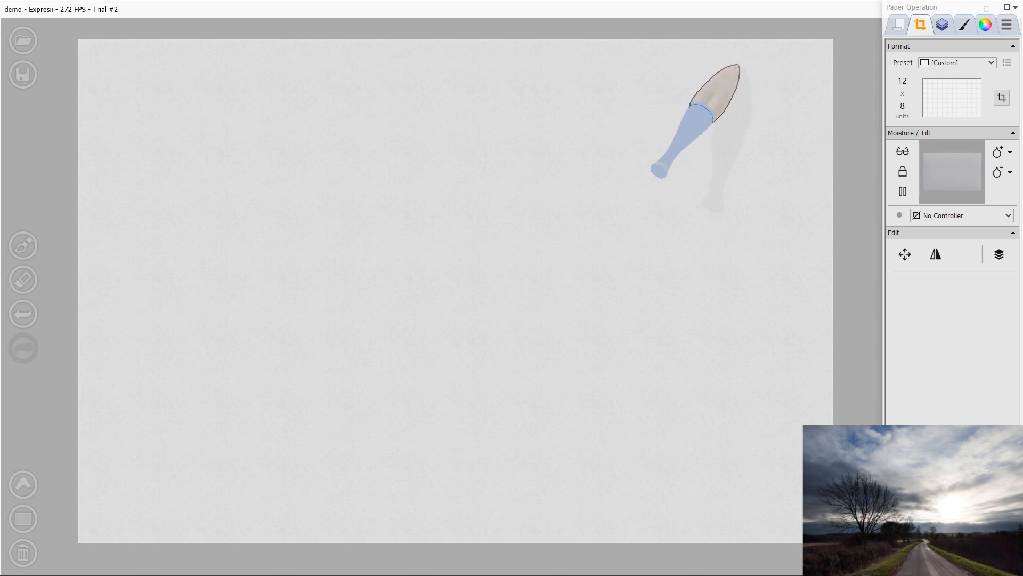
Step: Paint light grey horizontal strokes across the upper part of the wet paper as distant hills
mouse_move(825, 34)
mouse_down()
mouse_move(406, 37)
mouse_move(539, 36)
mouse_move(713, 64)
mouse_move(803, 92)
mouse_move(384, 106)
mouse_move(850, 127)
mouse_move(573, 137)
mouse_move(199, 126)
mouse_up()
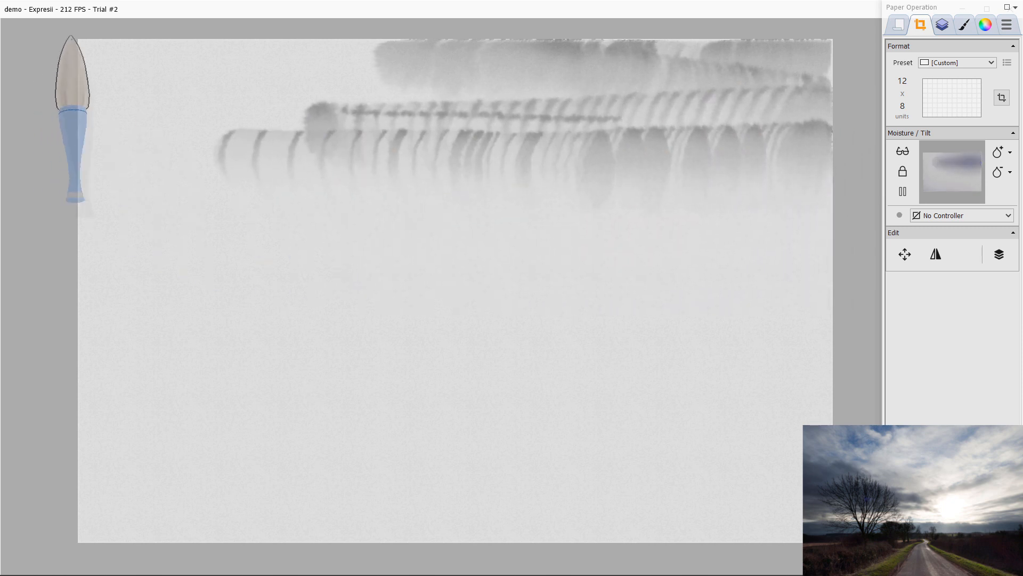
mouse_move(71, 37)
mouse_down()
mouse_move(464, 41)
mouse_move(58, 51)
mouse_move(65, 62)
mouse_move(134, 74)
mouse_move(539, 92)
mouse_up()
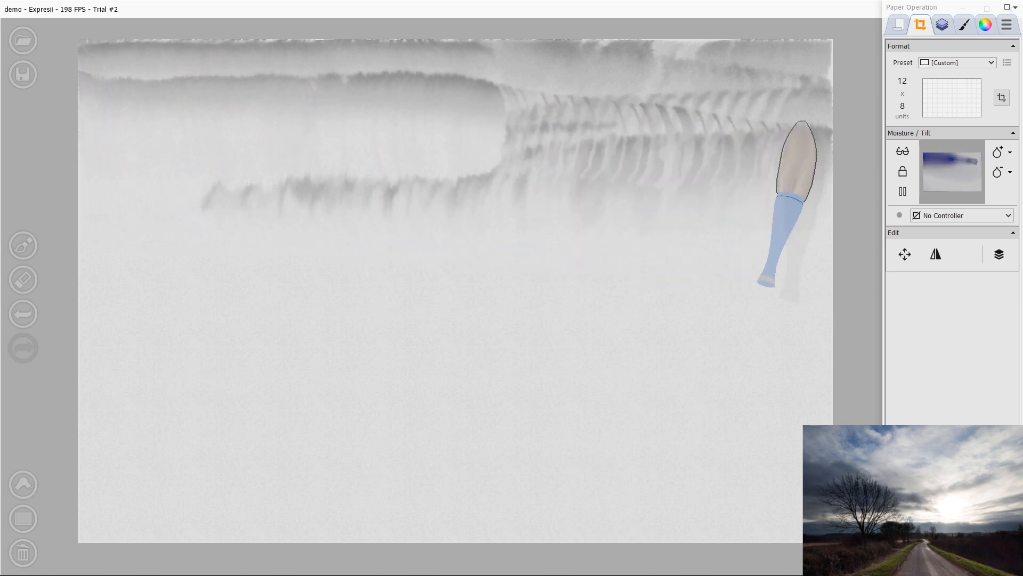
mouse_move(797, 122)
mouse_down()
mouse_move(538, 106)
mouse_move(29, 157)
mouse_move(104, 137)
mouse_move(238, 133)
mouse_move(570, 145)
mouse_move(617, 130)
mouse_move(627, 114)
mouse_move(655, 120)
mouse_move(796, 69)
mouse_move(864, 59)
mouse_move(818, 285)
mouse_move(783, 246)
mouse_move(842, 194)
mouse_move(659, 213)
mouse_move(609, 233)
mouse_move(557, 232)
mouse_move(541, 250)
mouse_move(511, 256)
mouse_move(362, 248)
mouse_move(256, 296)
mouse_up()
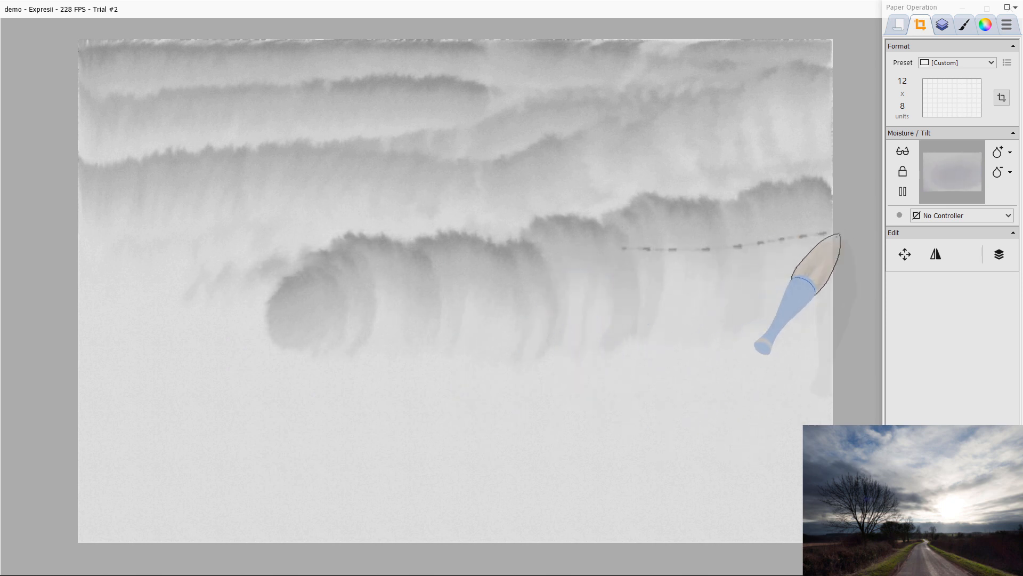
drag(837, 234, 601, 243)
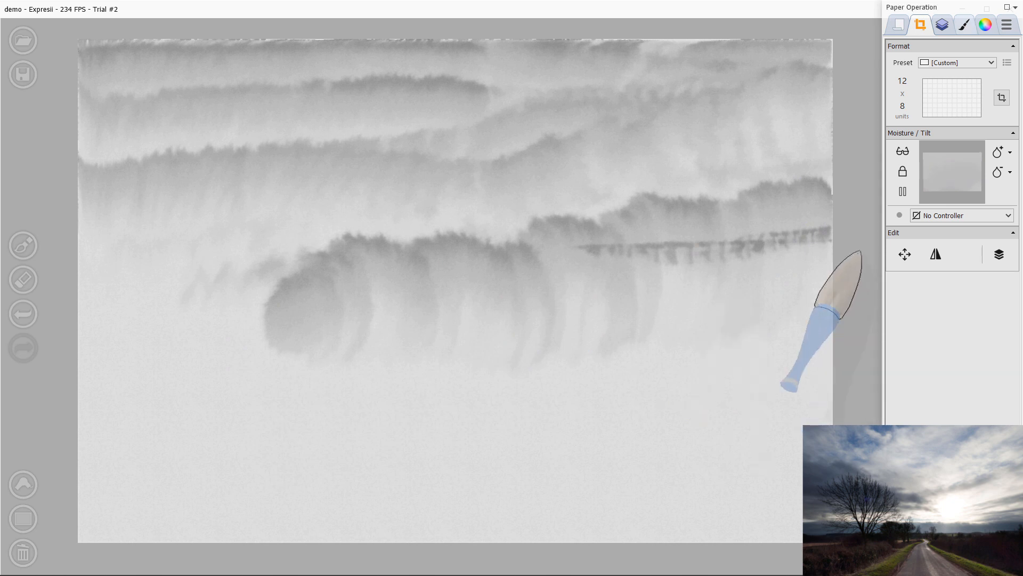
Step: Switch the brush's ink loading to the Ink Shade Tip preset
click(964, 25)
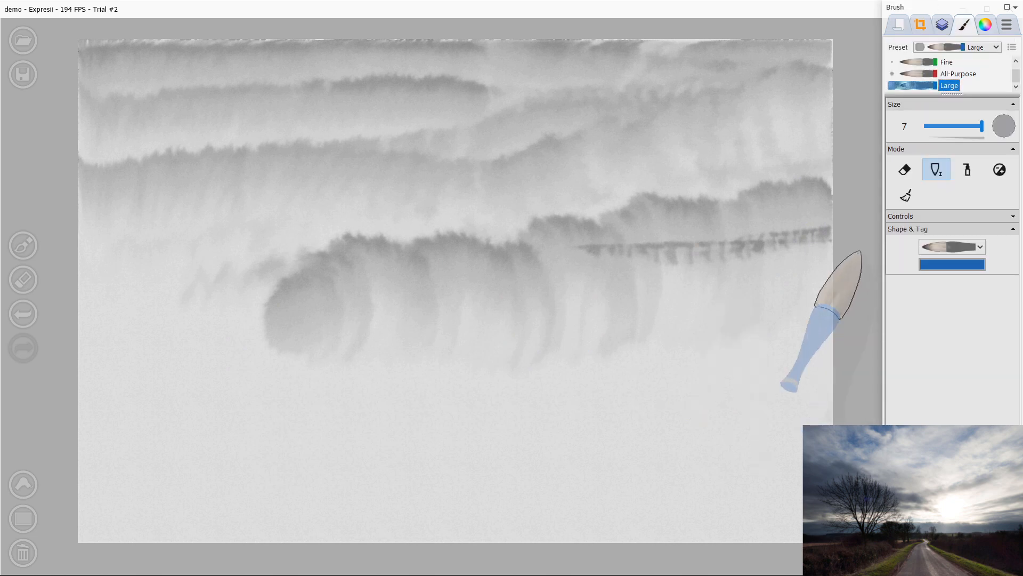
click(985, 24)
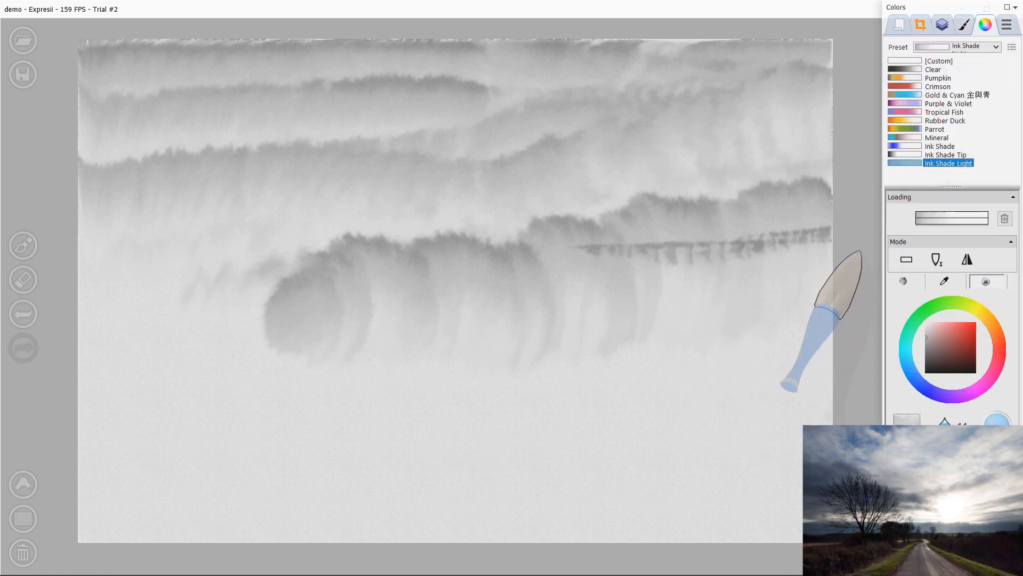
click(946, 154)
Step: Paint two dark tapering horizontal strokes from the right edge, then undo them
drag(831, 224, 460, 280)
mouse_move(831, 260)
mouse_down()
mouse_move(599, 309)
mouse_move(493, 308)
mouse_move(800, 281)
mouse_move(374, 309)
mouse_up()
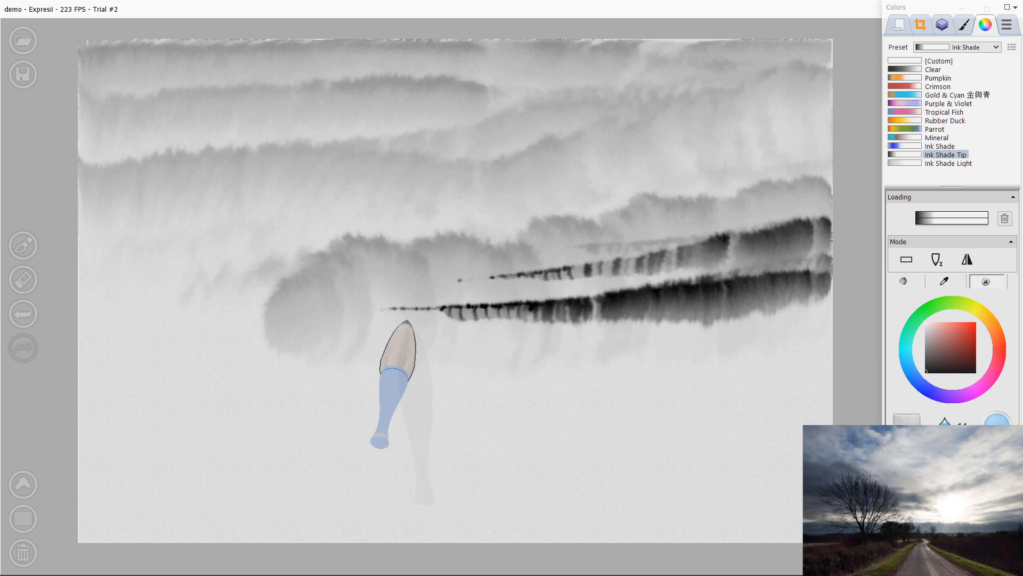
key(ctrl+z)
key(ctrl+z)
key(ctrl+z)
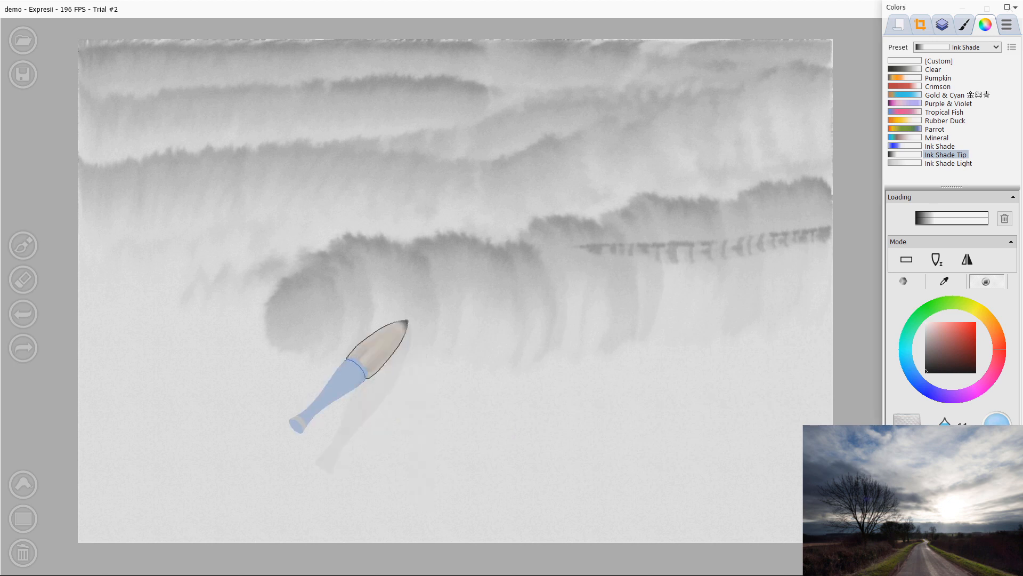
Step: Switch the colour picker to the swatch palette and undo one more stroke
click(904, 281)
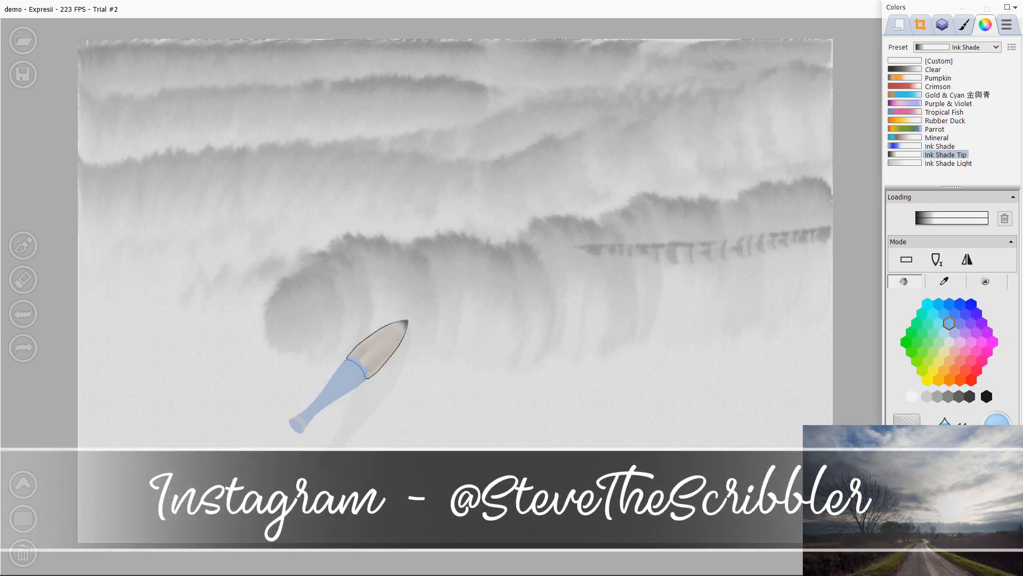
key(ctrl+z)
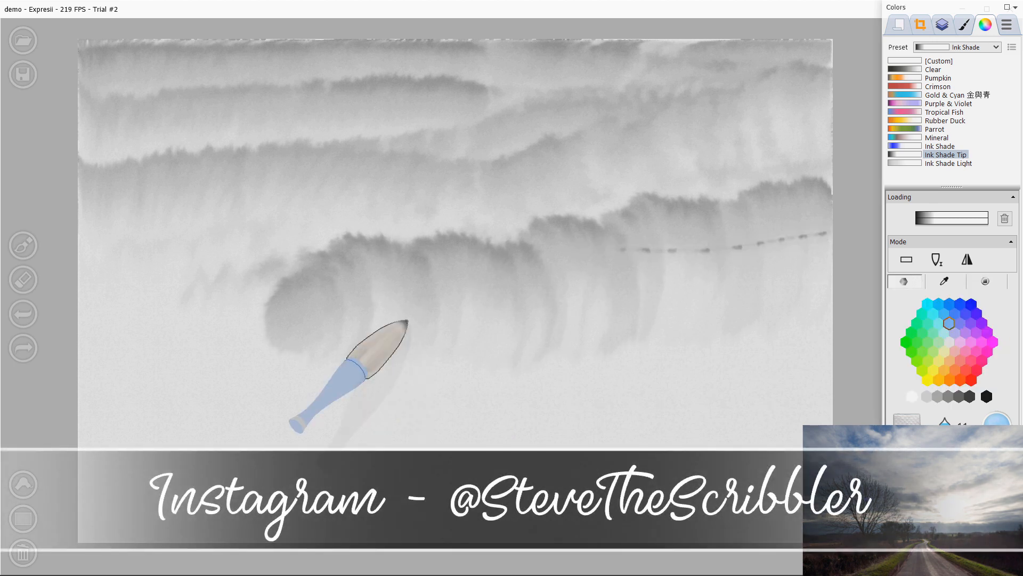
Step: Switch the brush loading to the Custom preset and paint several thin light strokes from the right edge, then undo them
click(939, 61)
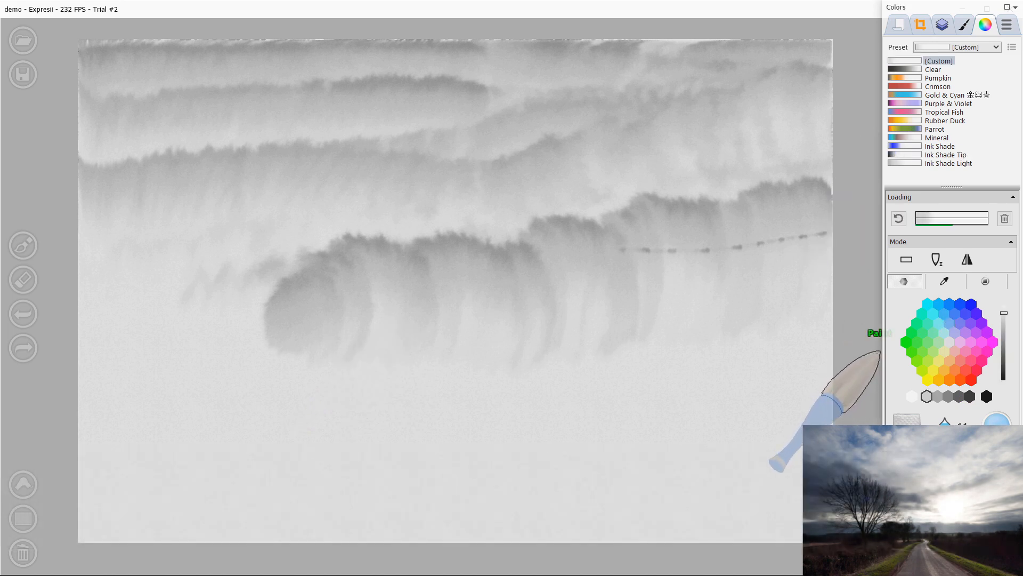
mouse_move(830, 231)
mouse_down()
mouse_move(797, 234)
mouse_move(560, 265)
mouse_up()
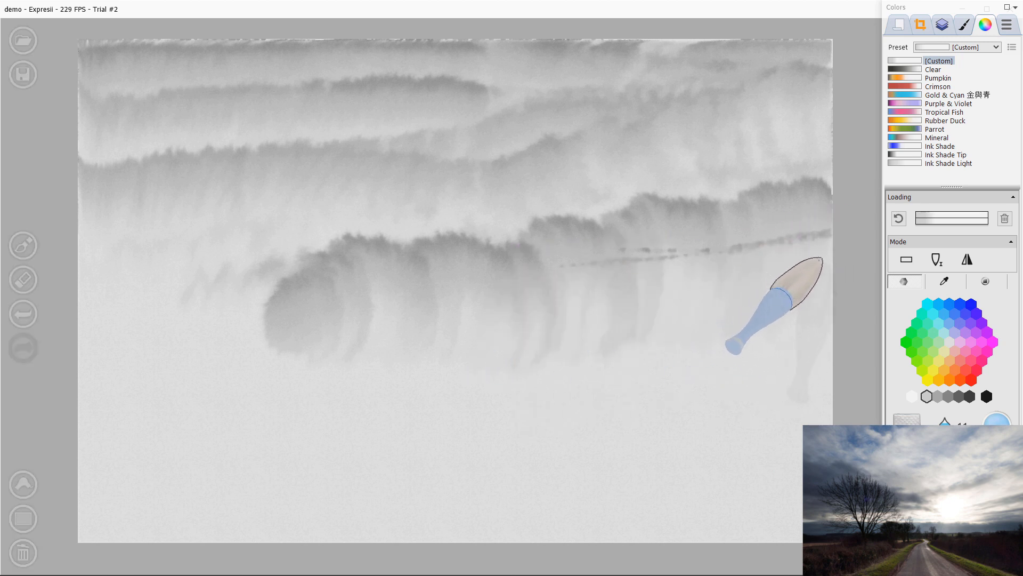
drag(830, 240, 585, 275)
drag(832, 242, 573, 277)
drag(731, 266, 457, 288)
drag(830, 279, 509, 312)
Step: Set the brush to size 3 and paint thin horizontal streaks from the right edge across the middle distance
key([)
key([)
key([)
key([)
key([)
key([)
key([)
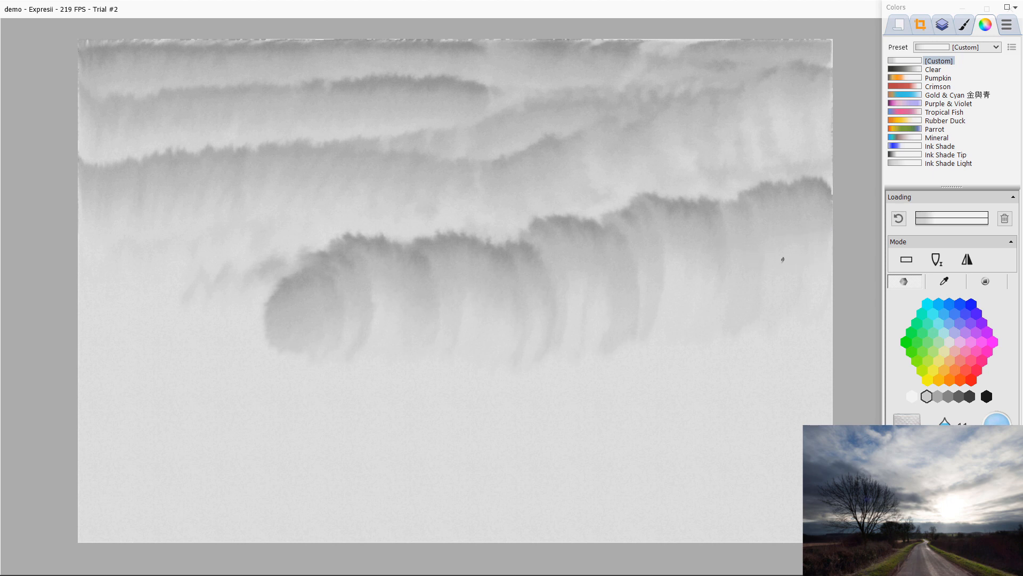
key(])
key(])
key(])
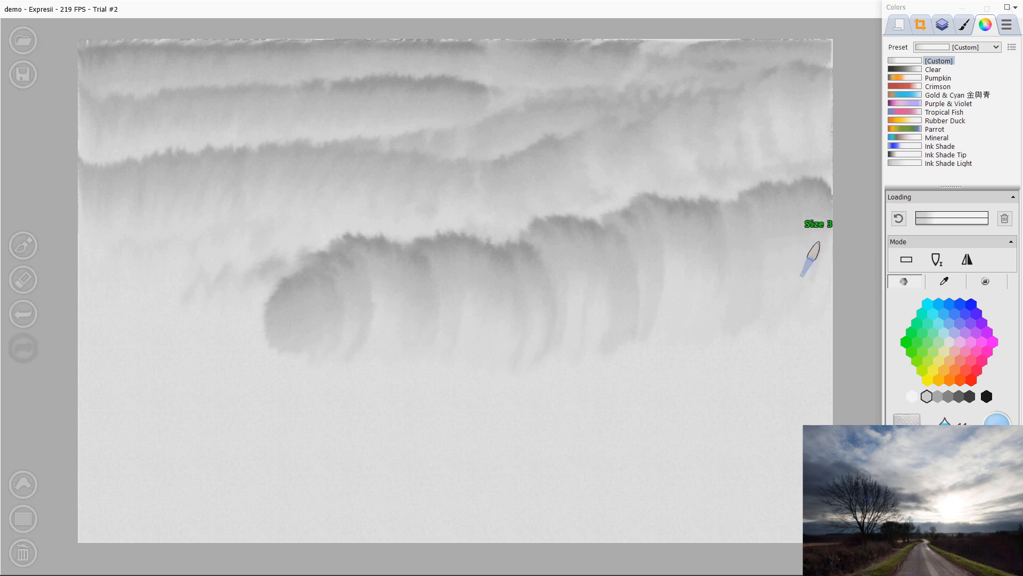
drag(826, 250, 667, 259)
drag(829, 260, 655, 284)
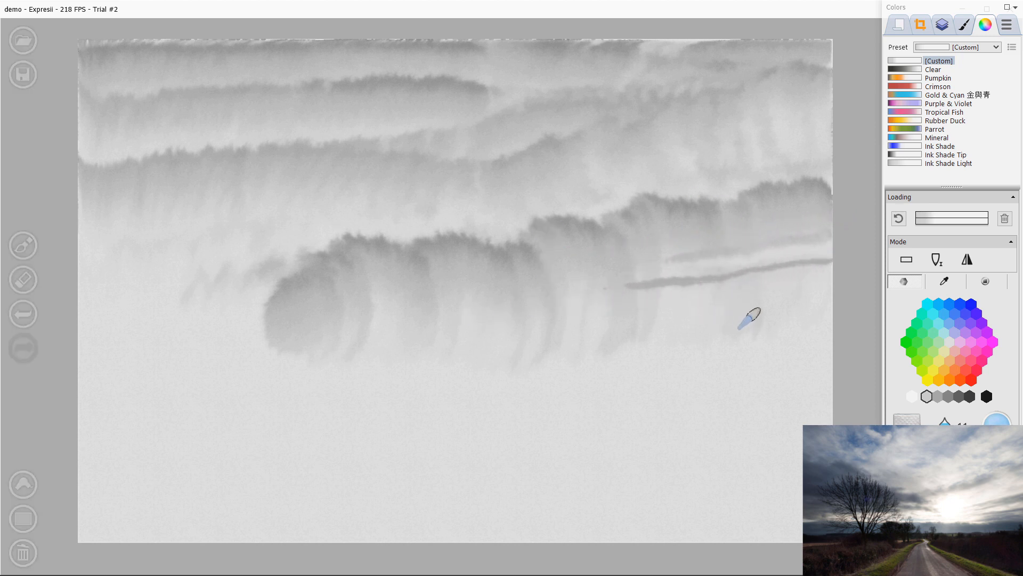
drag(831, 271, 661, 291)
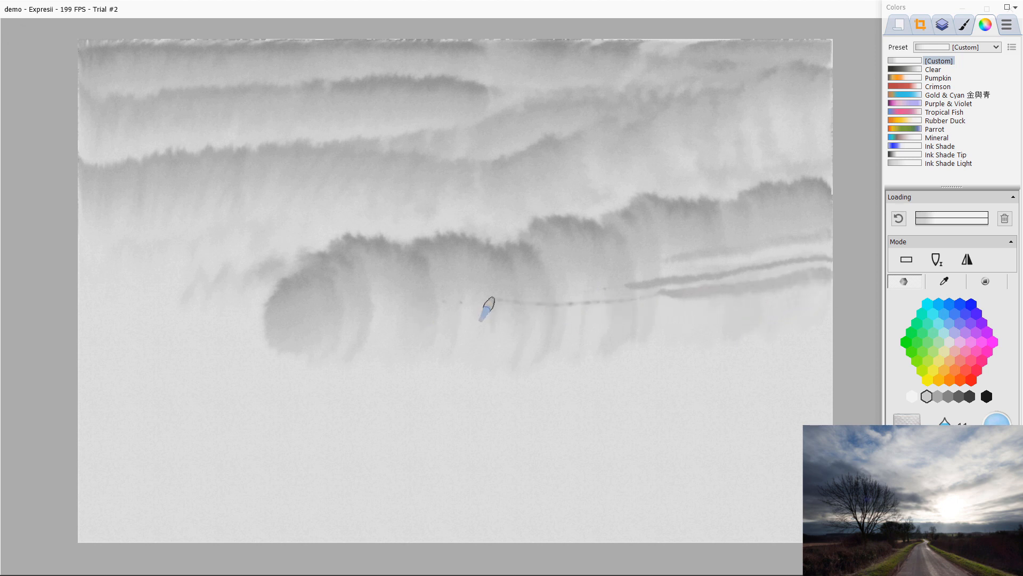
Step: Enlarge the brush and paint wider grey streaks below them, reaching toward the centre
key(bracketright)
drag(836, 292, 610, 318)
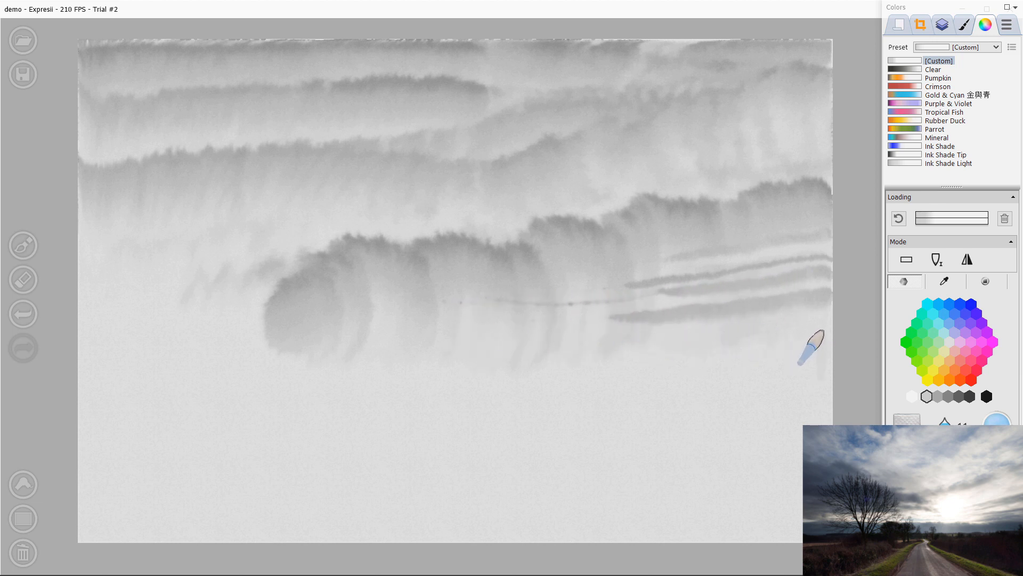
mouse_move(826, 331)
mouse_down()
mouse_move(710, 334)
mouse_move(725, 320)
mouse_move(724, 332)
mouse_move(790, 336)
mouse_move(683, 334)
mouse_move(743, 329)
mouse_up()
key(bracketright)
mouse_move(682, 334)
mouse_down()
mouse_move(608, 343)
mouse_move(538, 335)
mouse_move(602, 341)
mouse_up()
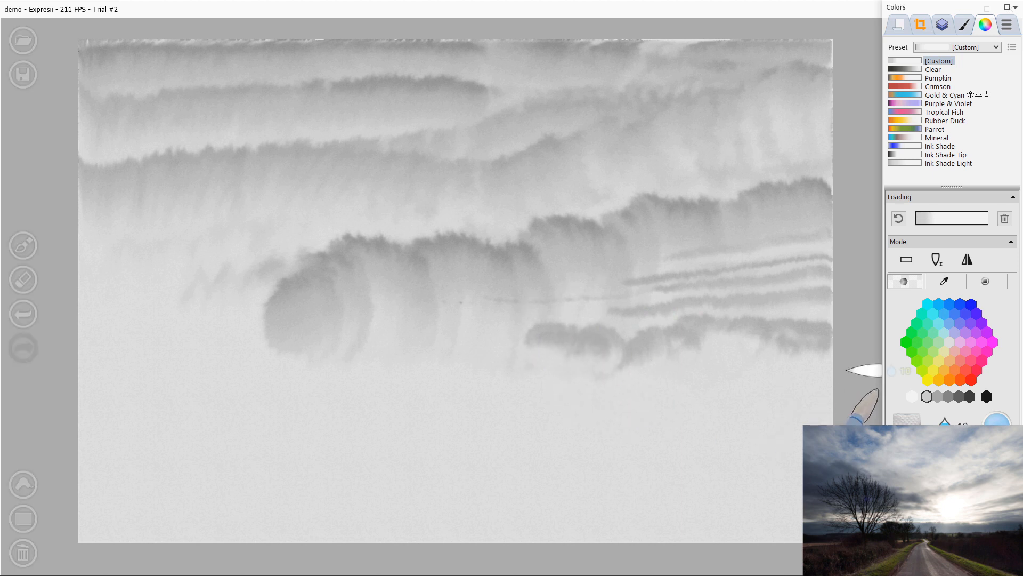
drag(516, 341, 607, 330)
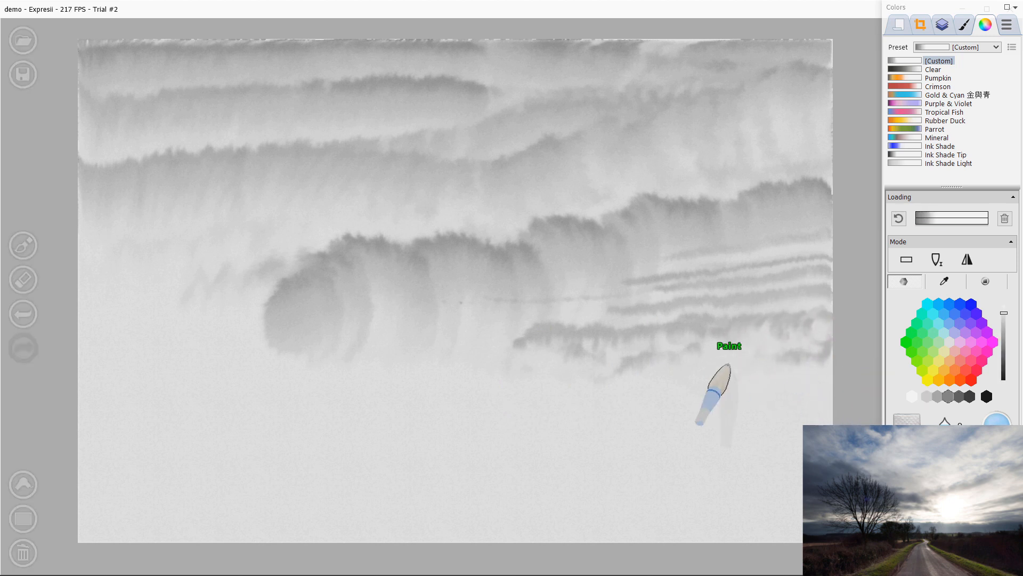
Step: Paint a darker horizontal band across the full width of the paper as the distant shoreline
mouse_move(630, 338)
mouse_down()
mouse_move(789, 323)
mouse_move(876, 350)
mouse_up()
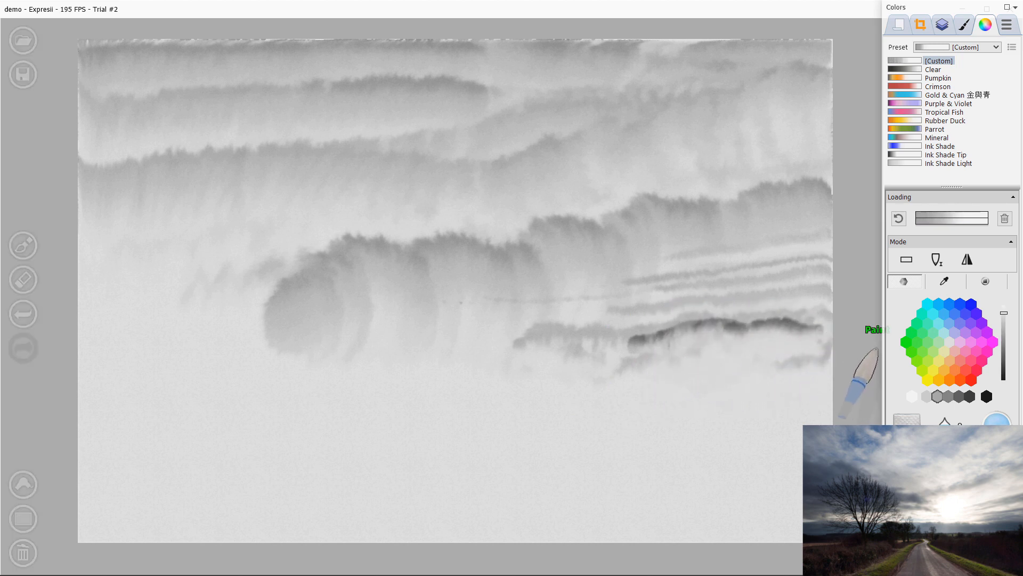
mouse_move(658, 331)
mouse_down()
mouse_move(836, 319)
mouse_move(651, 339)
mouse_move(589, 331)
mouse_move(617, 331)
mouse_up()
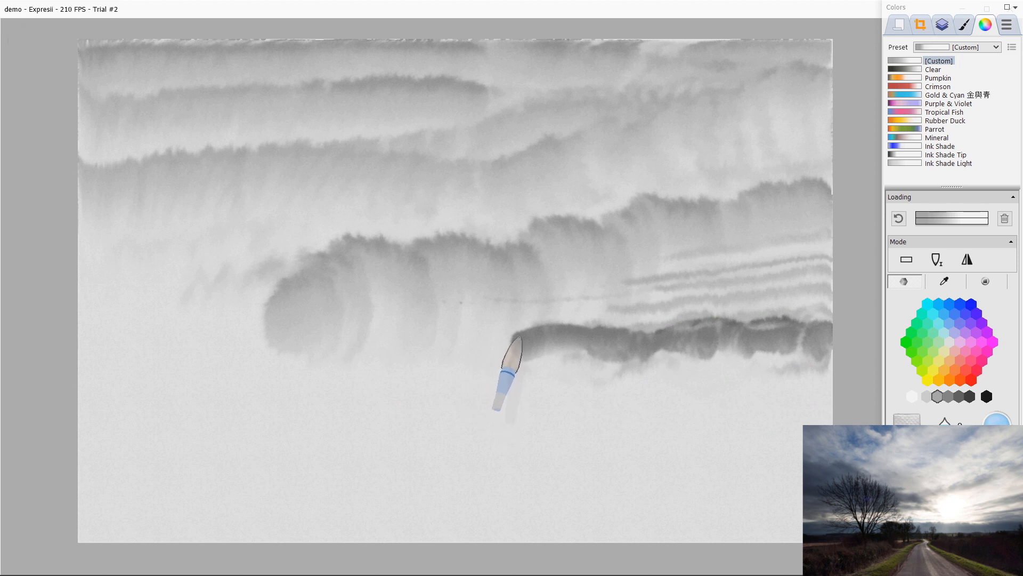
mouse_move(517, 338)
mouse_down()
mouse_move(436, 325)
mouse_move(365, 337)
mouse_move(389, 336)
mouse_move(290, 330)
mouse_move(264, 332)
mouse_move(270, 346)
mouse_move(290, 333)
mouse_move(74, 328)
mouse_move(167, 336)
mouse_up()
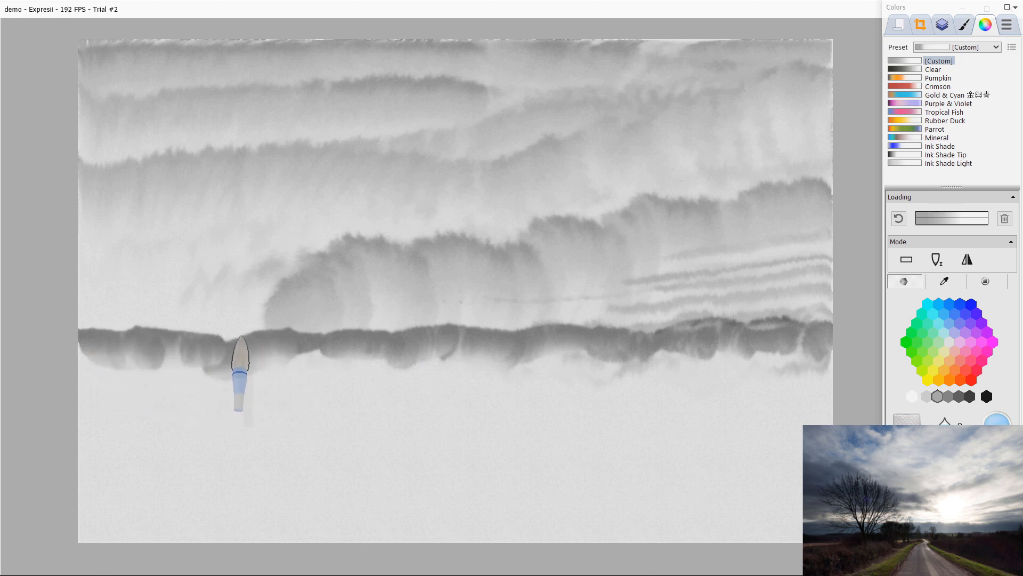
mouse_move(293, 336)
mouse_down()
mouse_move(571, 350)
mouse_move(841, 324)
mouse_up()
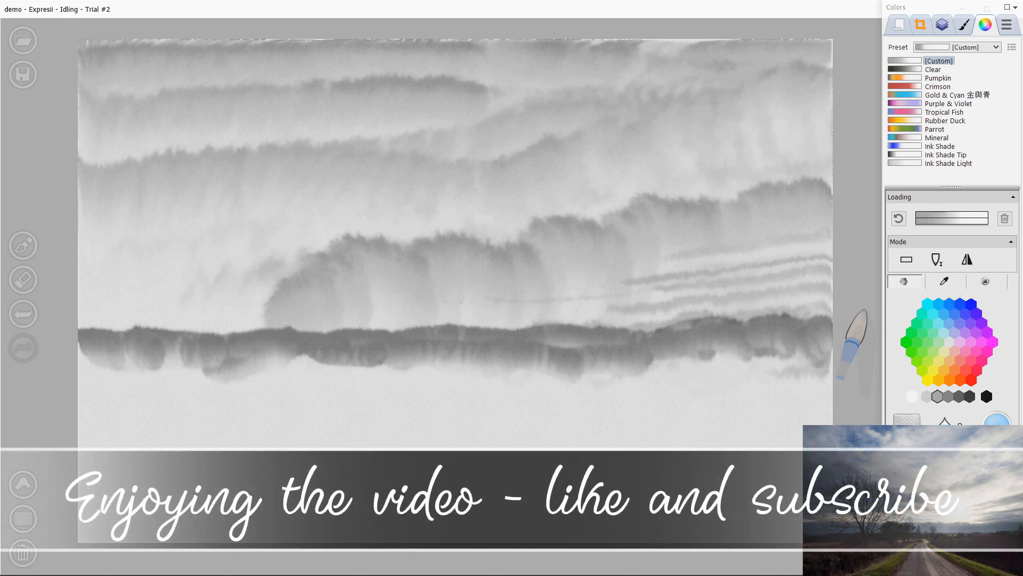
Step: Clean the ink from the brush and lift a small light patch in the hills with clear water
key(Delete)
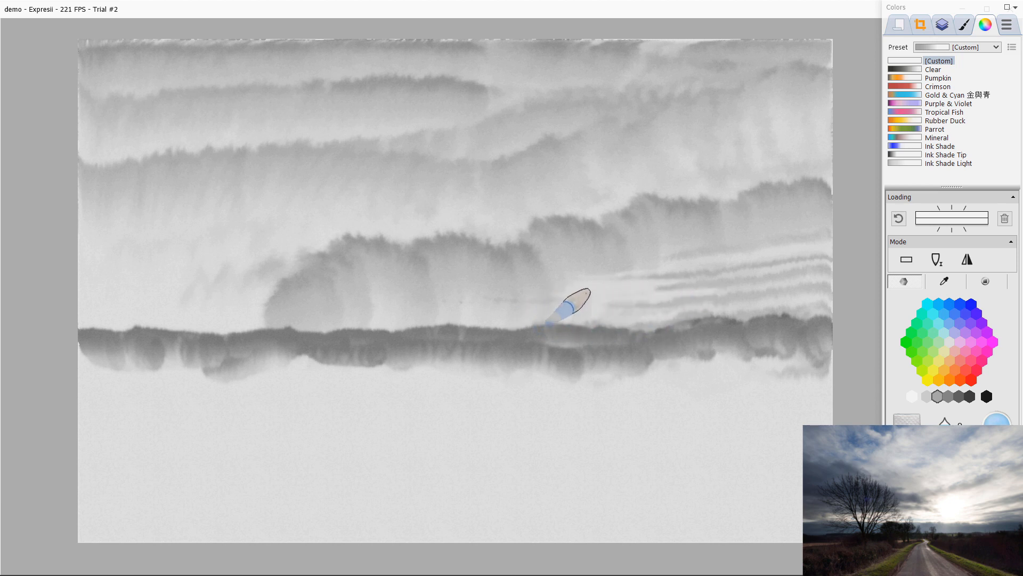
mouse_move(610, 284)
mouse_down()
mouse_move(660, 298)
mouse_move(626, 299)
mouse_move(667, 304)
mouse_move(624, 308)
mouse_move(653, 270)
mouse_up()
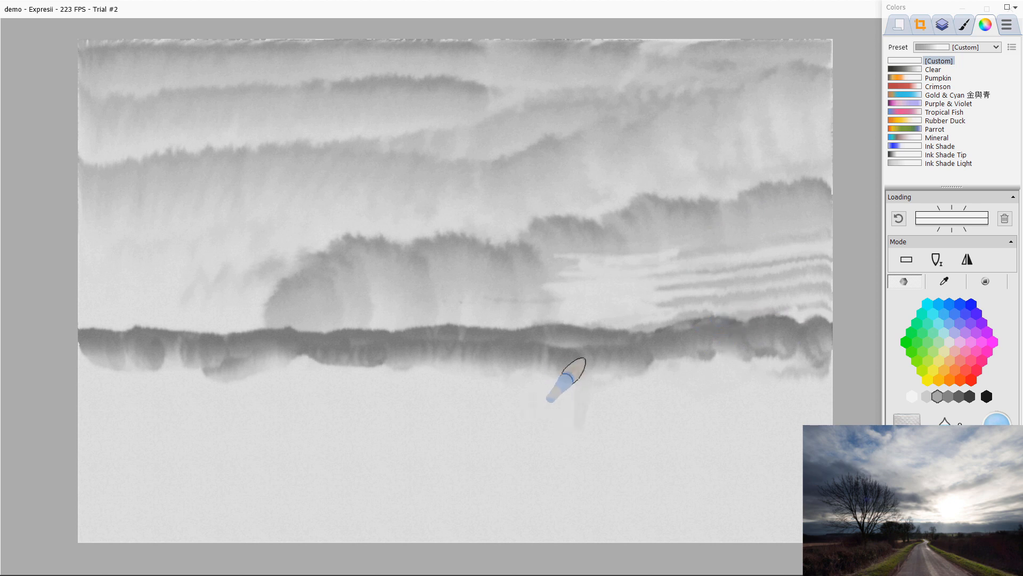
key(bracketleft)
key(bracketleft)
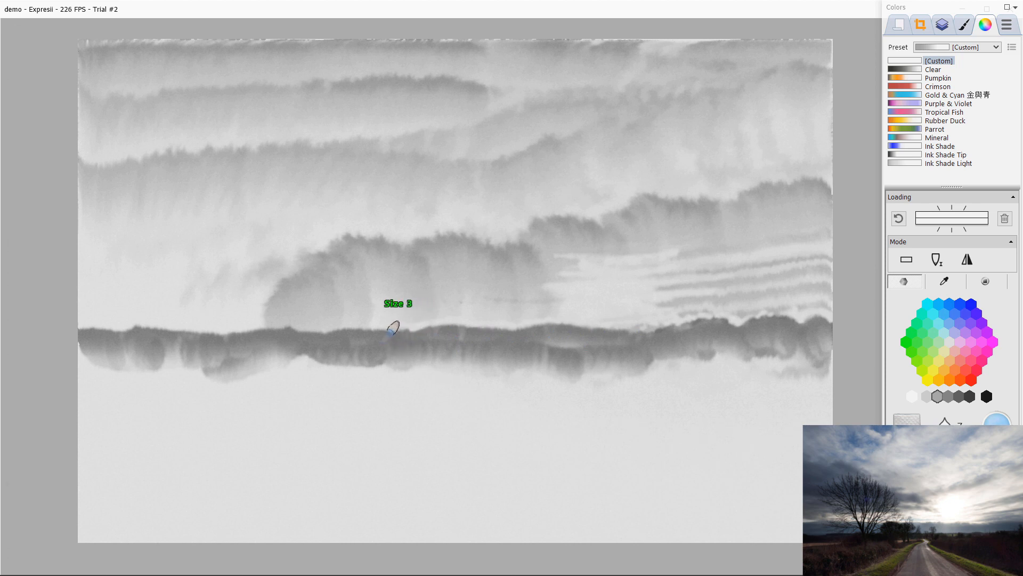
click(907, 429)
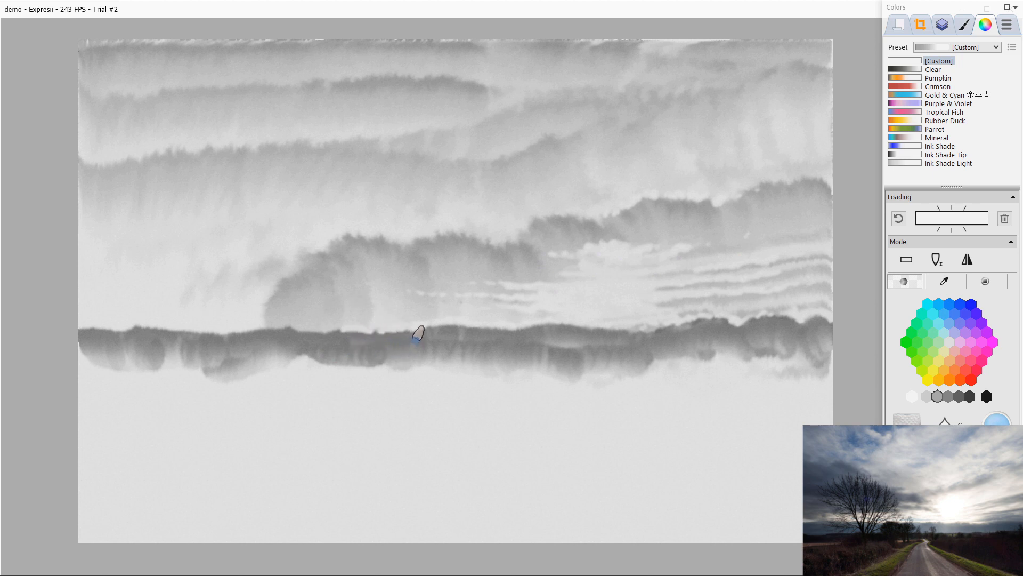
Step: Set the brush to size 7 and lift a light band of water across the hills above the shoreline
key(bracketright)
key(bracketright)
key(bracketright)
key(bracketright)
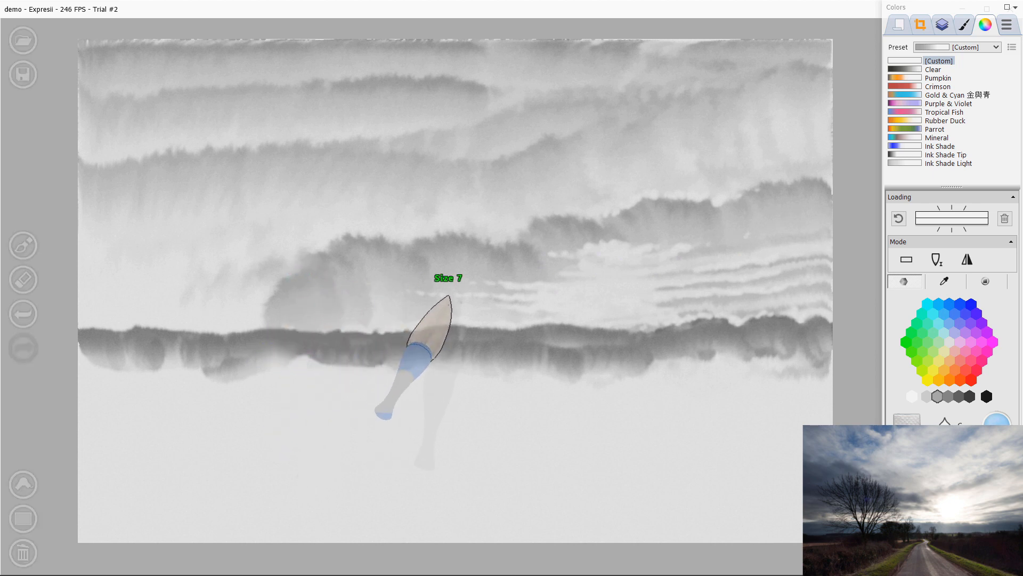
mouse_move(442, 287)
mouse_down()
mouse_move(144, 291)
mouse_move(308, 288)
mouse_move(96, 280)
mouse_move(514, 284)
mouse_up()
drag(369, 278, 645, 283)
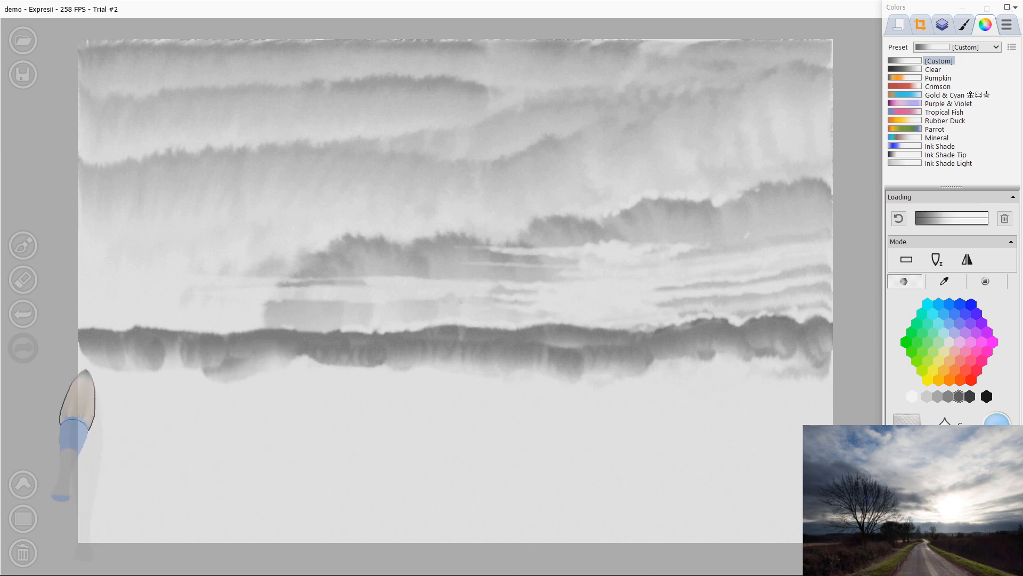
Step: Paint a thin dark tree line along the shoreline on the left, centre and right
drag(80, 359, 295, 362)
drag(365, 362, 264, 359)
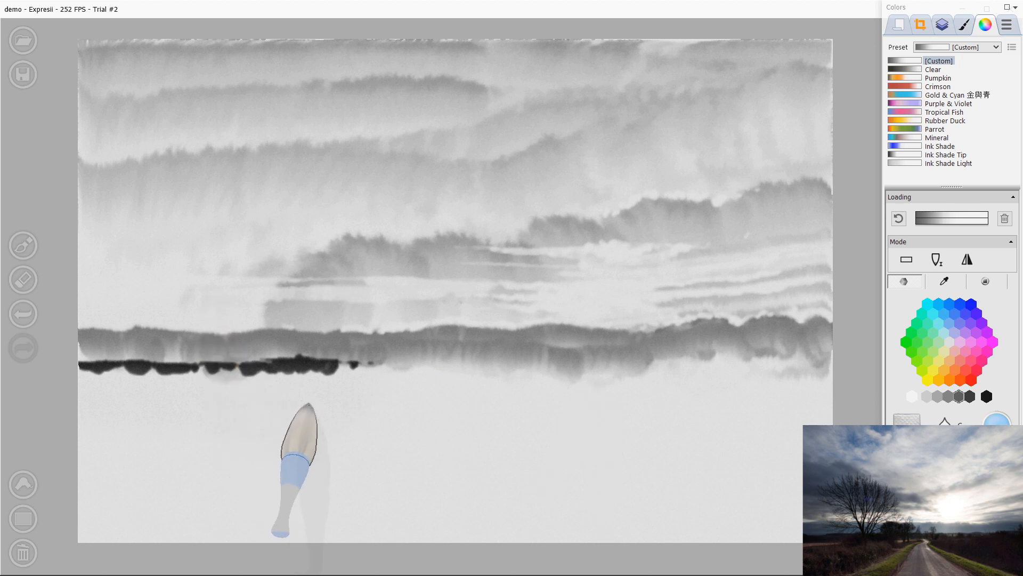
mouse_move(338, 361)
mouse_down()
mouse_move(557, 367)
mouse_move(450, 355)
mouse_move(511, 362)
mouse_up()
mouse_move(437, 365)
mouse_down()
mouse_move(807, 364)
mouse_move(640, 371)
mouse_up()
click(1004, 219)
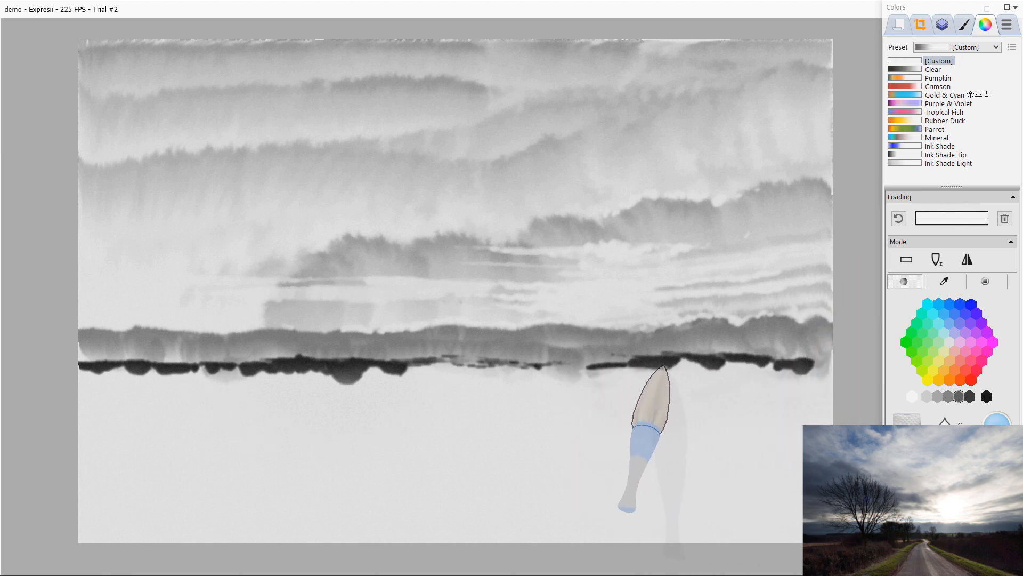
drag(710, 365, 783, 366)
Step: Clear the brush loading and drag pale strokes beneath the tree line to add soft grey reflections
drag(424, 372, 233, 364)
drag(336, 372, 413, 368)
drag(272, 371, 336, 370)
drag(176, 373, 242, 368)
drag(138, 374, 197, 367)
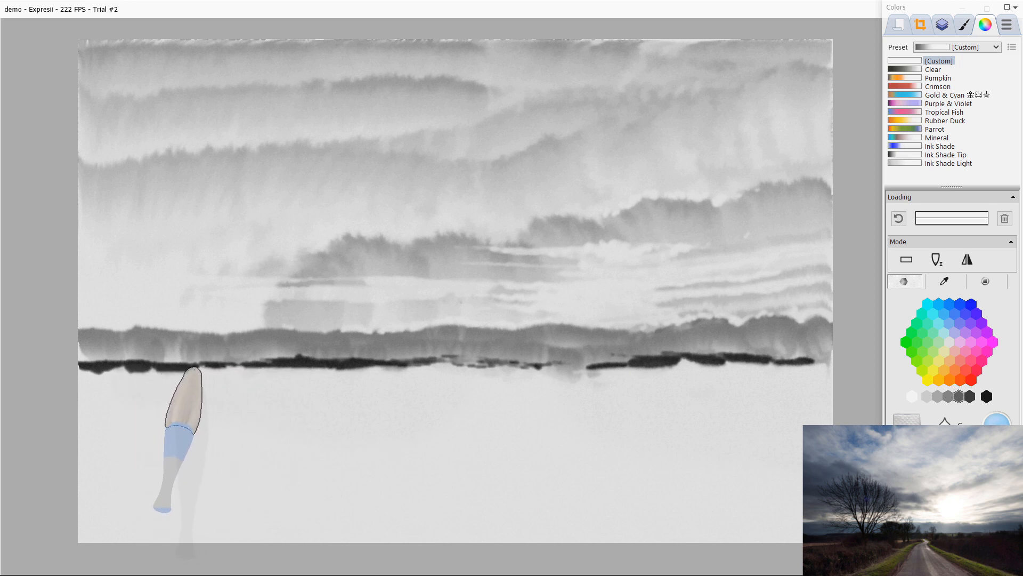
drag(85, 373, 118, 369)
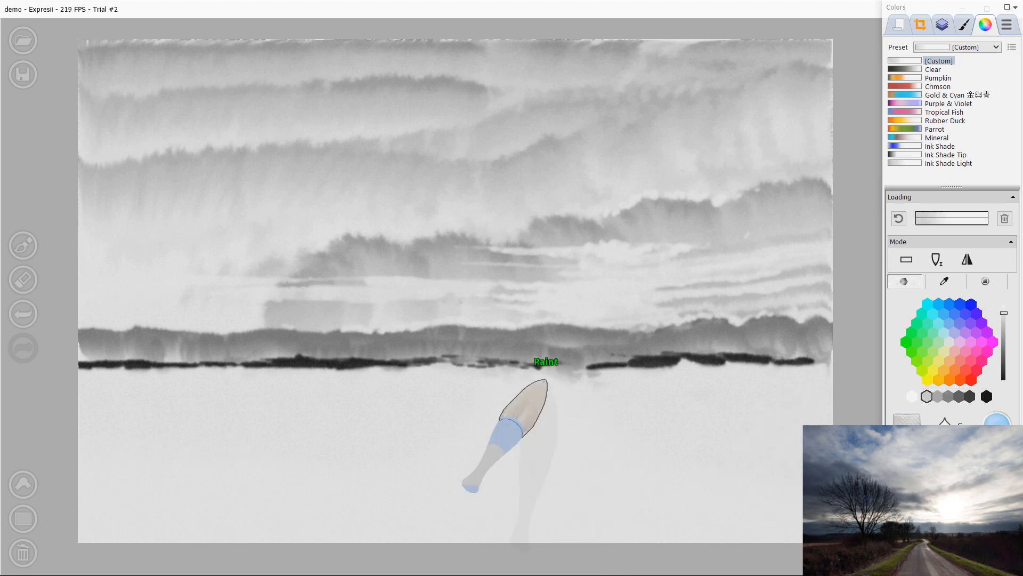
drag(74, 372, 314, 372)
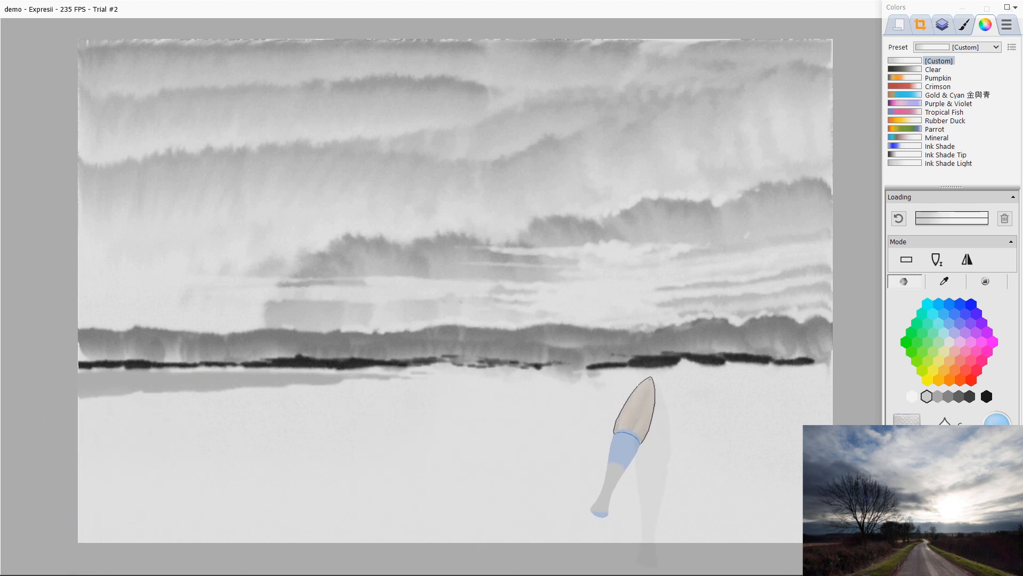
mouse_move(762, 367)
mouse_down()
mouse_move(599, 366)
mouse_move(787, 371)
mouse_up()
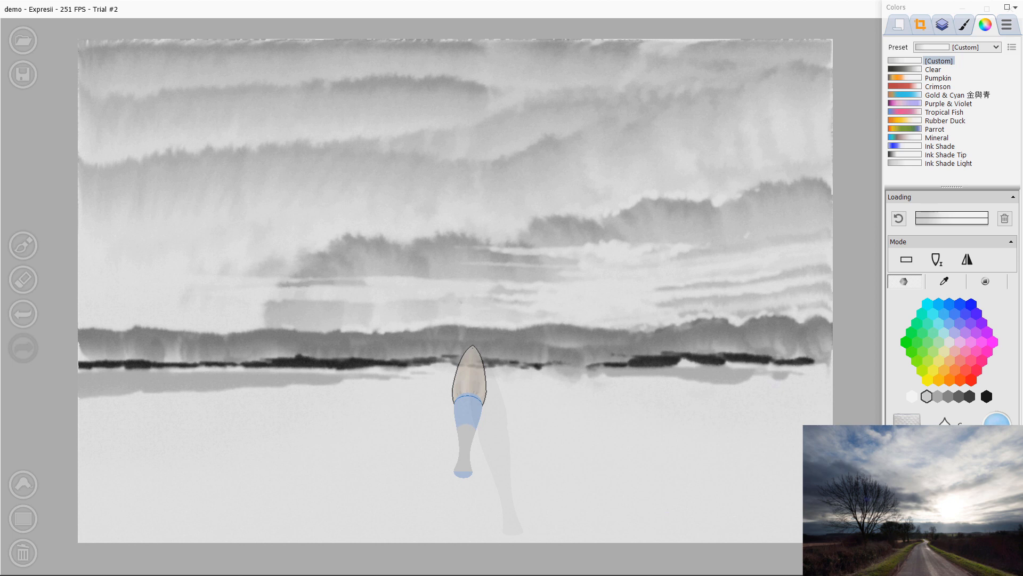
Step: Load the brush with dark ink and paint a large black mass of trees along the right bank
key(d)
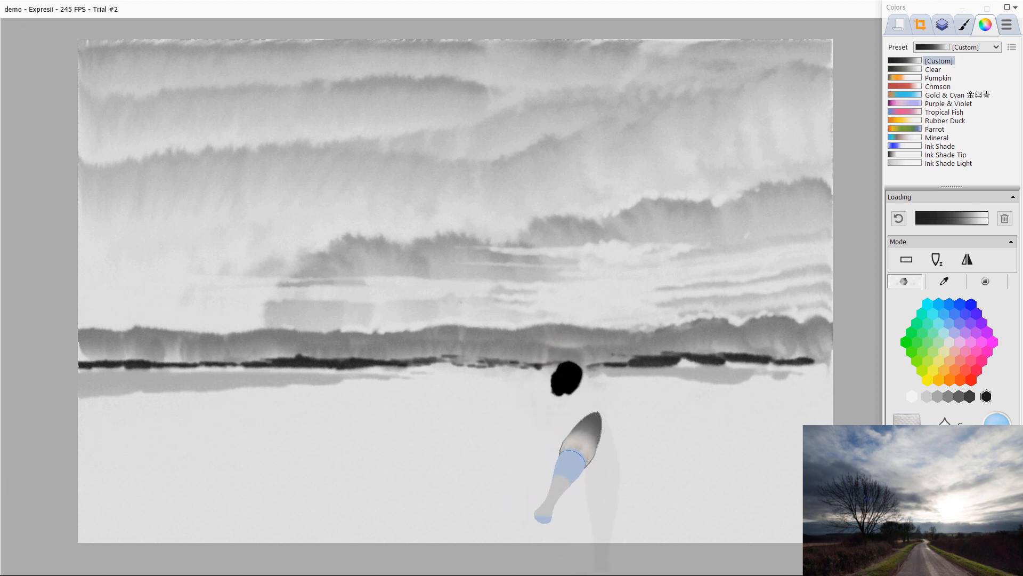
mouse_move(582, 378)
mouse_down()
mouse_move(614, 364)
mouse_move(605, 361)
mouse_move(652, 367)
mouse_move(654, 349)
mouse_move(671, 368)
mouse_up()
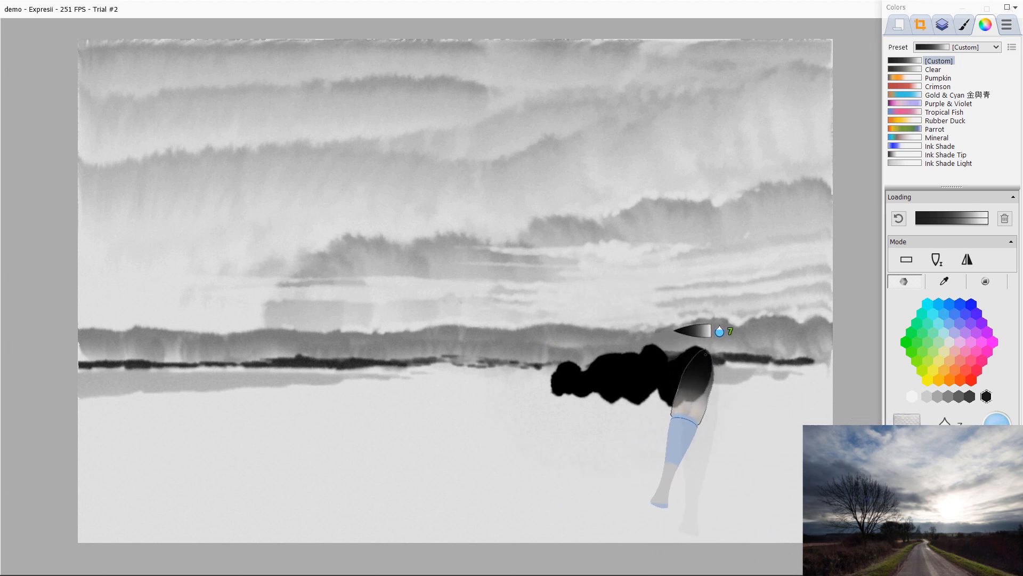
mouse_move(709, 350)
mouse_down()
mouse_move(677, 344)
mouse_move(679, 353)
mouse_up()
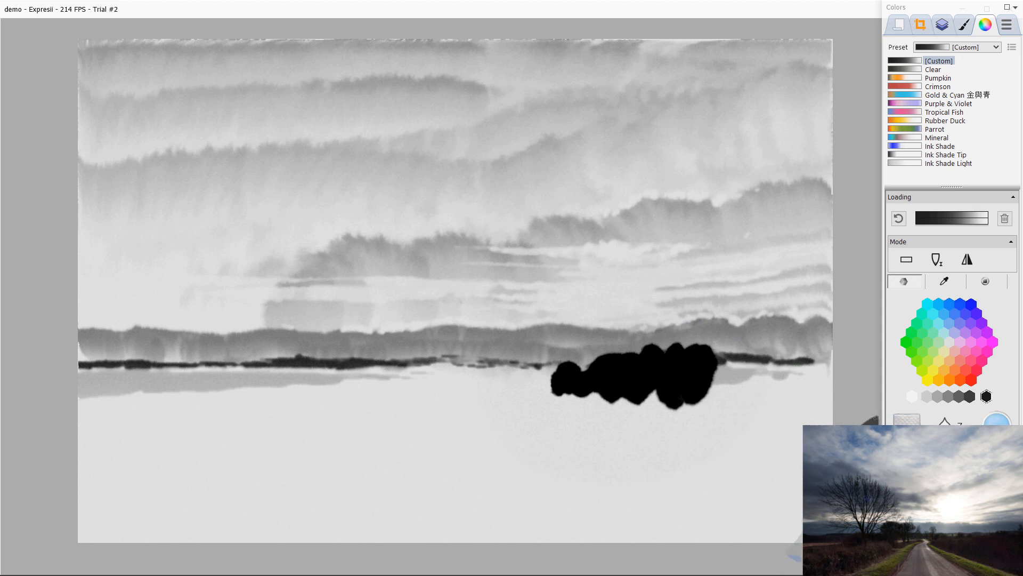
mouse_move(736, 338)
mouse_down()
mouse_move(783, 374)
mouse_move(804, 356)
mouse_move(850, 361)
mouse_move(824, 344)
mouse_move(830, 358)
mouse_move(706, 401)
mouse_move(760, 388)
mouse_move(748, 435)
mouse_up()
mouse_move(666, 404)
mouse_down()
mouse_move(619, 391)
mouse_move(682, 403)
mouse_up()
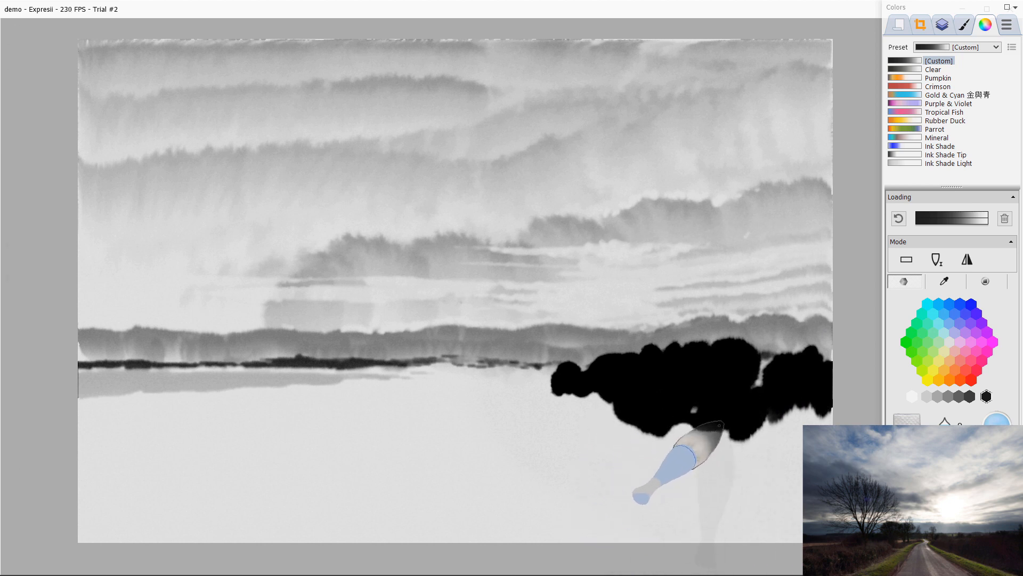
drag(669, 435, 800, 453)
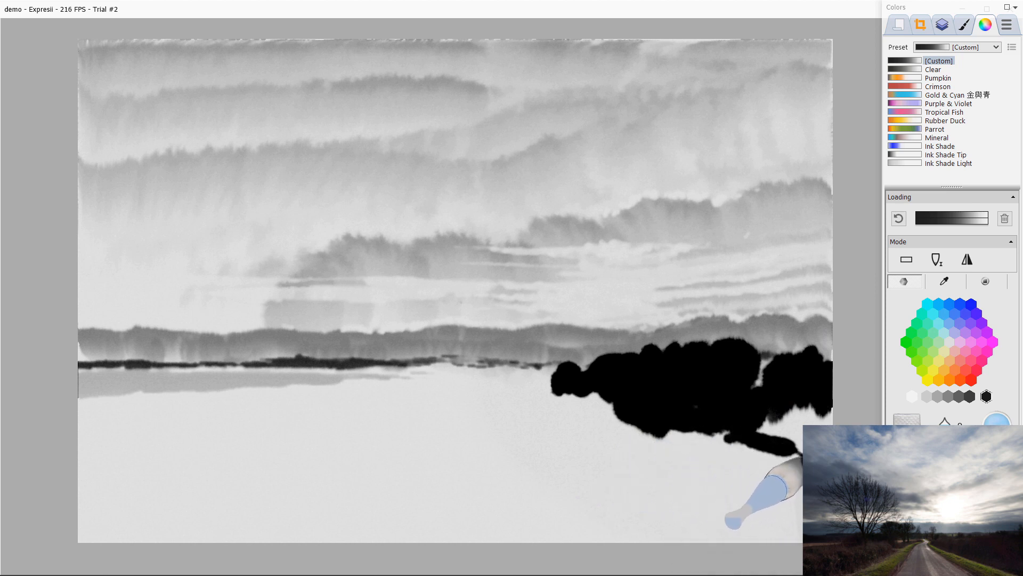
mouse_move(733, 430)
mouse_down()
mouse_move(811, 450)
mouse_move(776, 409)
mouse_move(825, 416)
mouse_up()
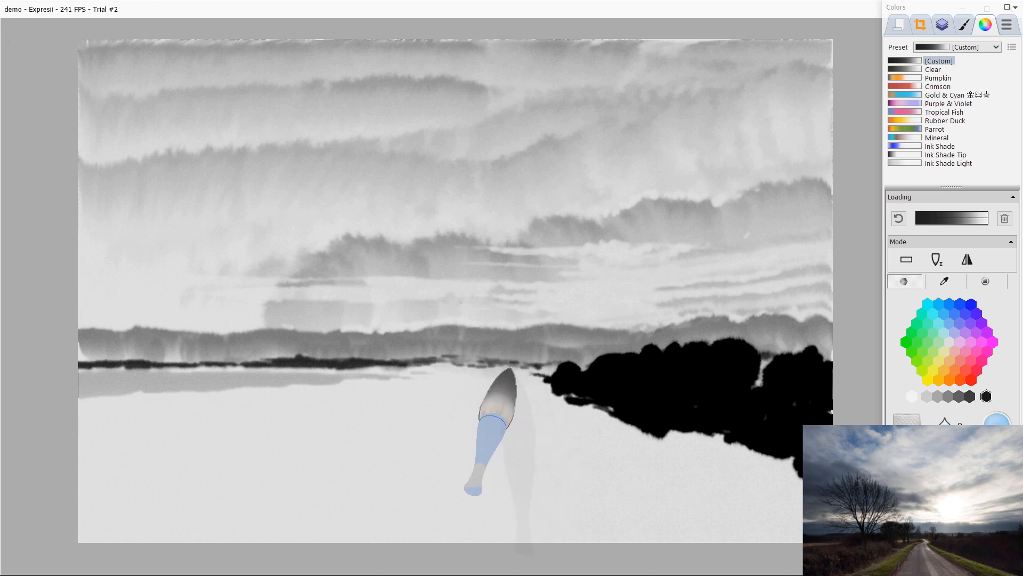
Step: Extend the dark bank leftwards as a tapering line along the water's edge
drag(509, 368, 573, 385)
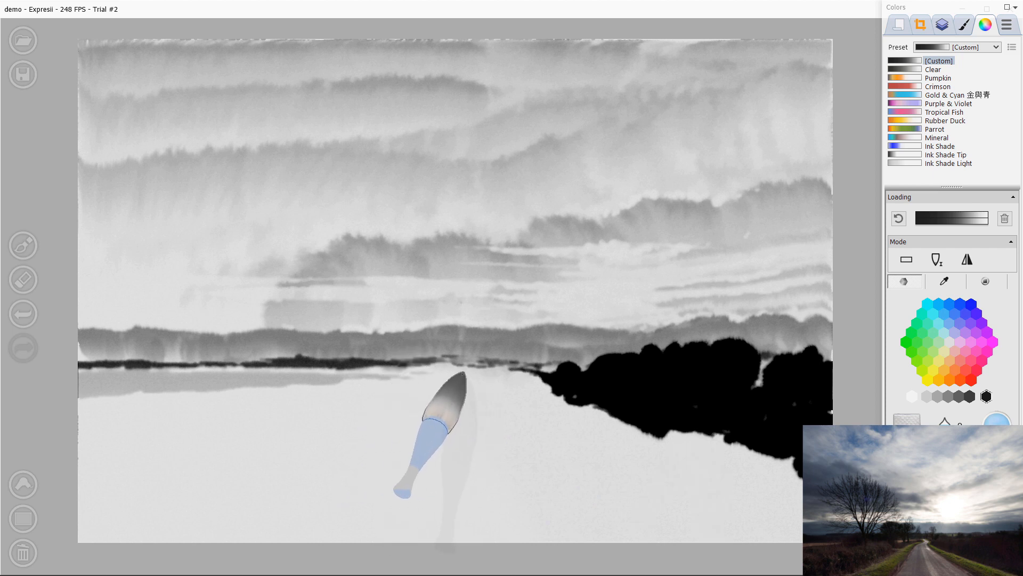
drag(482, 378, 460, 382)
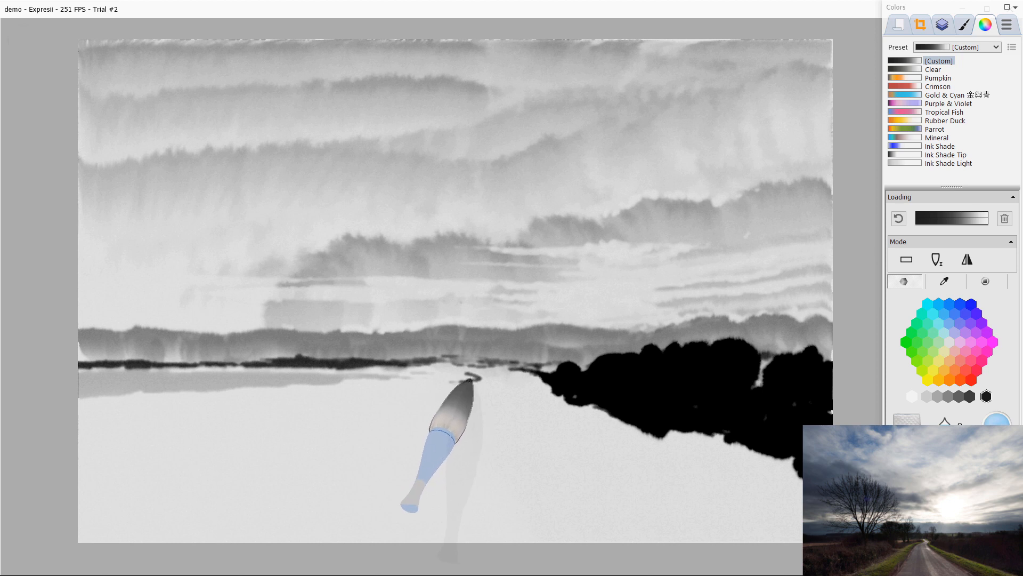
drag(463, 384, 360, 409)
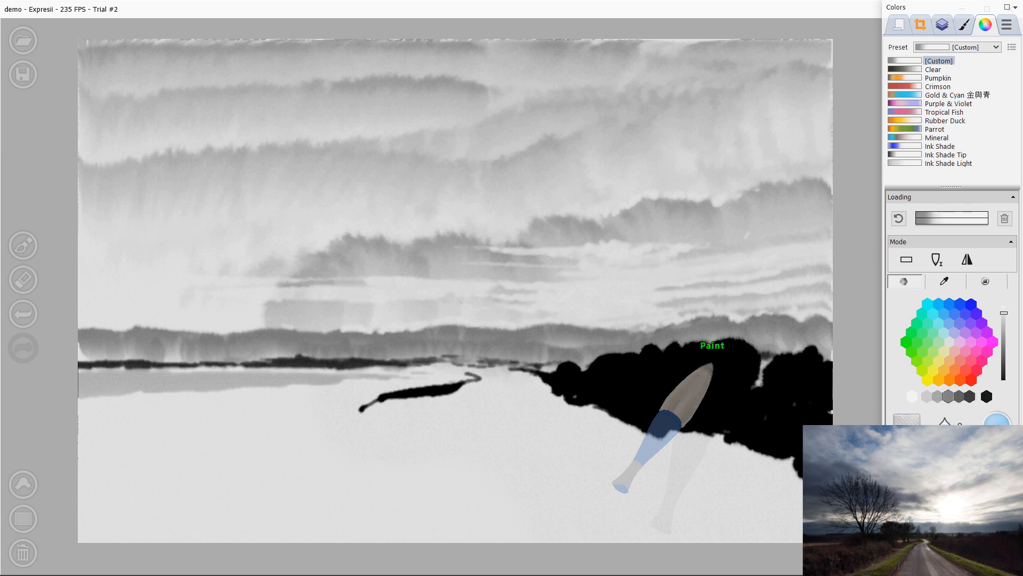
Step: Paint dark tree shapes along the left bank and reselect black ink
mouse_move(426, 377)
mouse_down()
mouse_move(462, 374)
mouse_move(412, 369)
mouse_move(378, 380)
mouse_move(397, 374)
mouse_move(379, 367)
mouse_move(384, 375)
mouse_move(361, 378)
mouse_move(386, 372)
mouse_move(368, 379)
mouse_move(382, 383)
mouse_move(358, 379)
mouse_move(391, 377)
mouse_move(362, 348)
mouse_move(345, 384)
mouse_move(379, 396)
mouse_move(367, 412)
mouse_move(364, 397)
mouse_move(384, 389)
mouse_move(276, 385)
mouse_move(166, 402)
mouse_move(129, 394)
mouse_move(199, 394)
mouse_move(146, 402)
mouse_move(103, 392)
mouse_move(314, 417)
mouse_move(318, 403)
mouse_move(357, 407)
mouse_move(234, 419)
mouse_move(315, 443)
mouse_move(281, 457)
mouse_up()
click(316, 445)
click(987, 396)
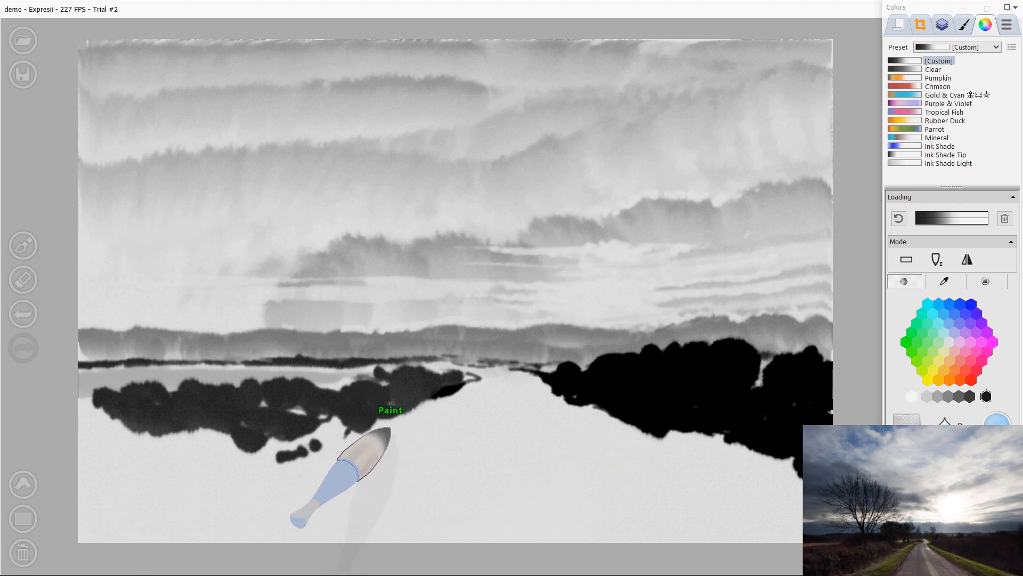
Step: Paint a large black mass across the lower-left foreground, extending the left bank of trees
mouse_move(441, 395)
mouse_down()
mouse_move(351, 433)
mouse_move(329, 426)
mouse_move(289, 441)
mouse_move(236, 430)
mouse_move(255, 418)
mouse_move(287, 431)
mouse_move(166, 447)
mouse_move(140, 432)
mouse_move(136, 455)
mouse_move(72, 481)
mouse_move(78, 495)
mouse_move(261, 464)
mouse_move(197, 488)
mouse_move(174, 511)
mouse_move(123, 514)
mouse_move(123, 535)
mouse_move(95, 433)
mouse_move(113, 414)
mouse_move(76, 508)
mouse_move(108, 527)
mouse_move(173, 431)
mouse_move(205, 461)
mouse_move(274, 473)
mouse_move(225, 496)
mouse_move(277, 476)
mouse_move(192, 532)
mouse_move(248, 483)
mouse_up()
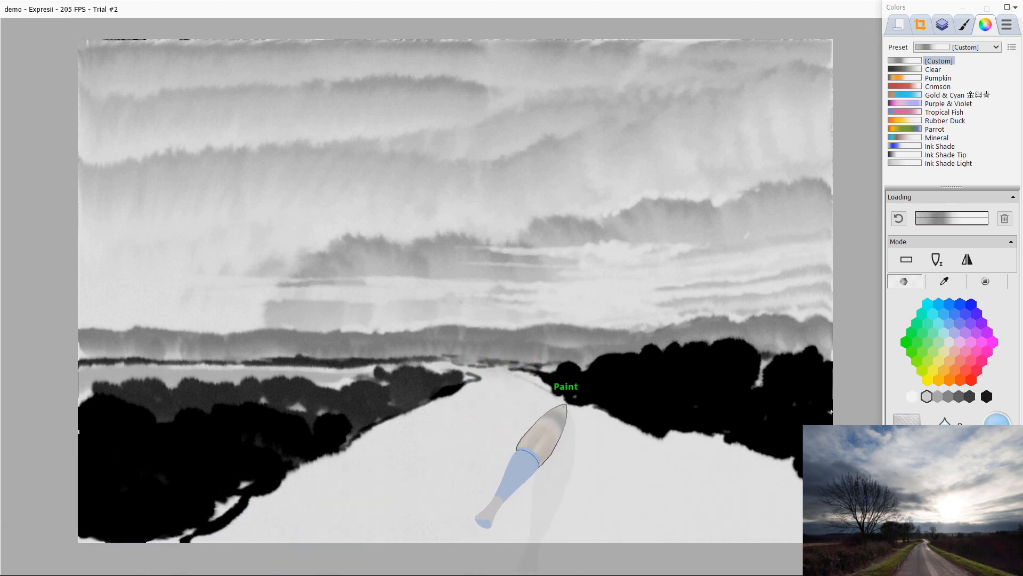
Step: Load mid-grey ink and paint long grey strokes along the right verge of the road
drag(590, 421, 704, 460)
mouse_move(661, 426)
mouse_down()
mouse_move(651, 456)
mouse_move(717, 457)
mouse_move(802, 495)
mouse_up()
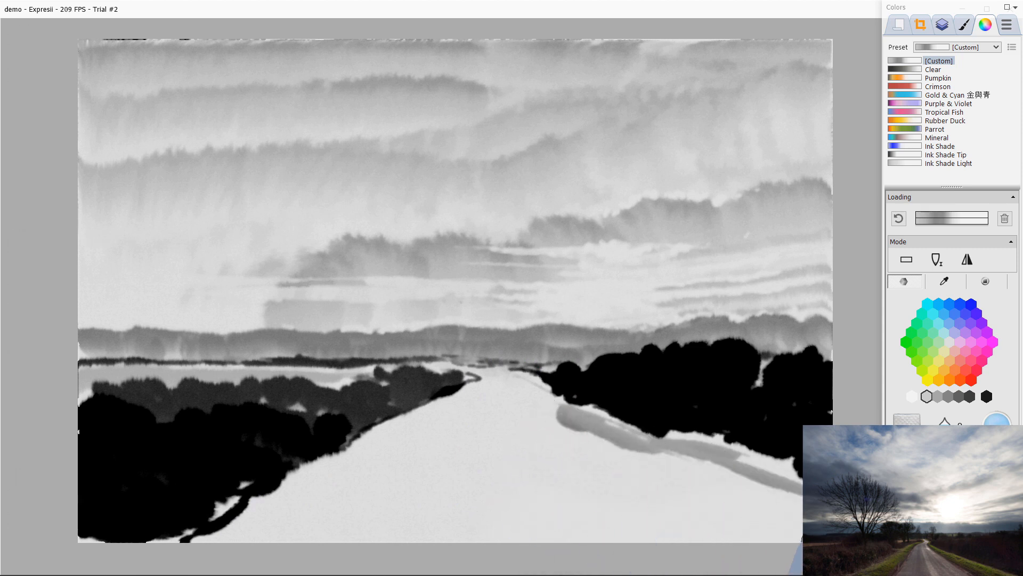
mouse_move(692, 443)
mouse_down()
mouse_move(745, 460)
mouse_move(701, 485)
mouse_move(685, 473)
mouse_move(724, 468)
mouse_up()
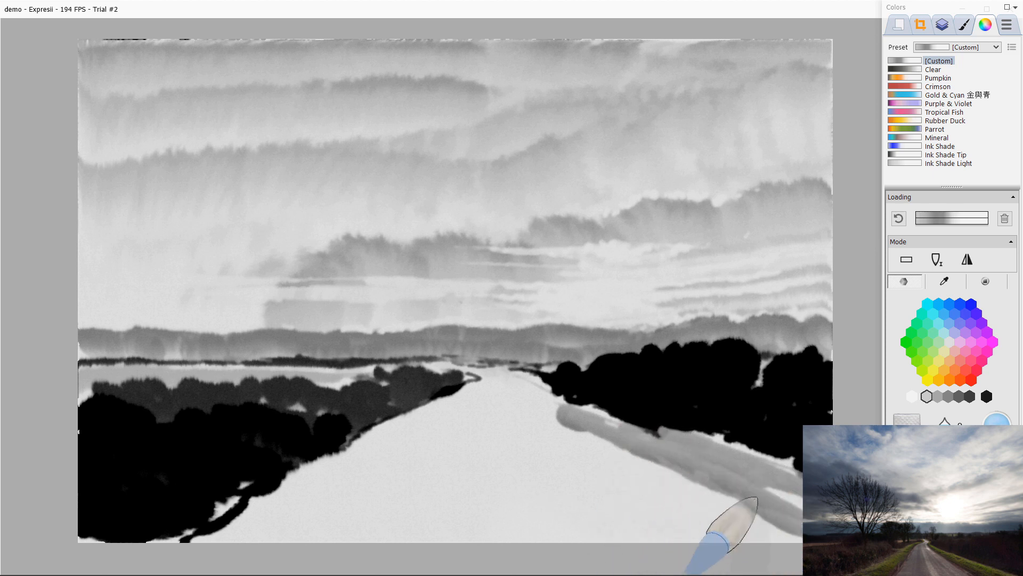
drag(519, 380, 547, 391)
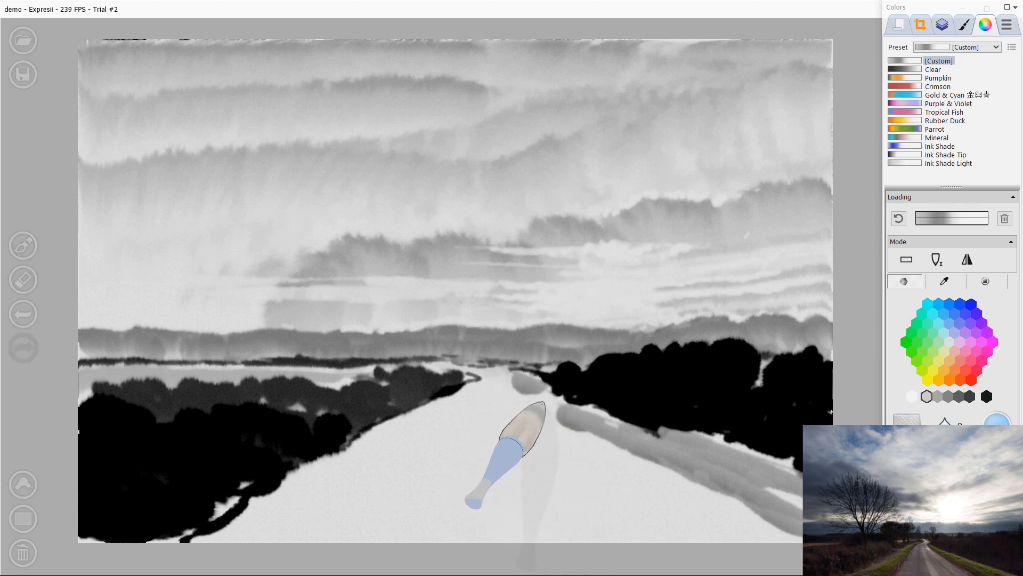
drag(516, 377, 552, 400)
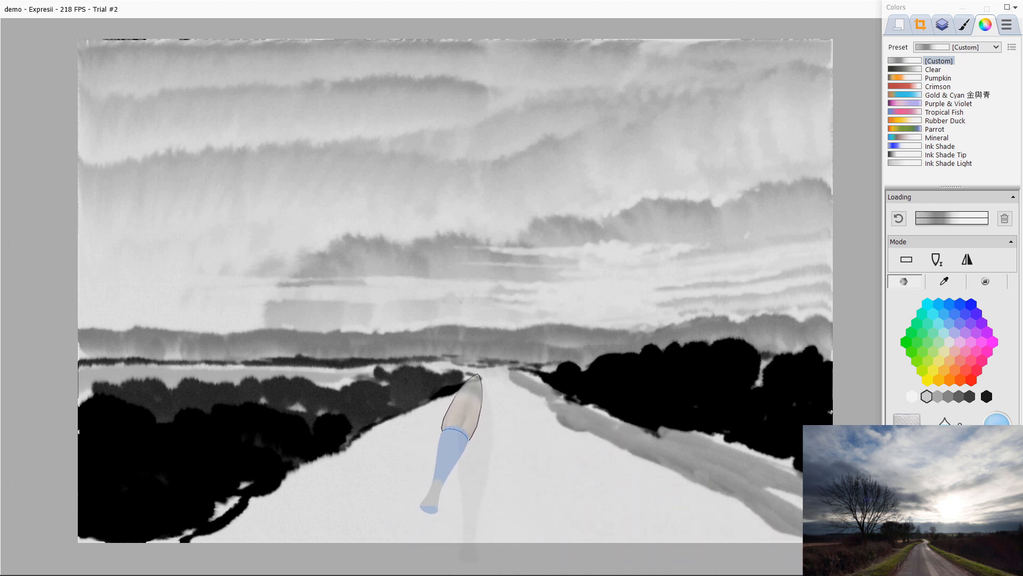
Step: Paint long grey strokes along the left verge of the road down to the bottom edge
mouse_move(337, 457)
mouse_down()
mouse_move(263, 515)
mouse_move(206, 535)
mouse_up()
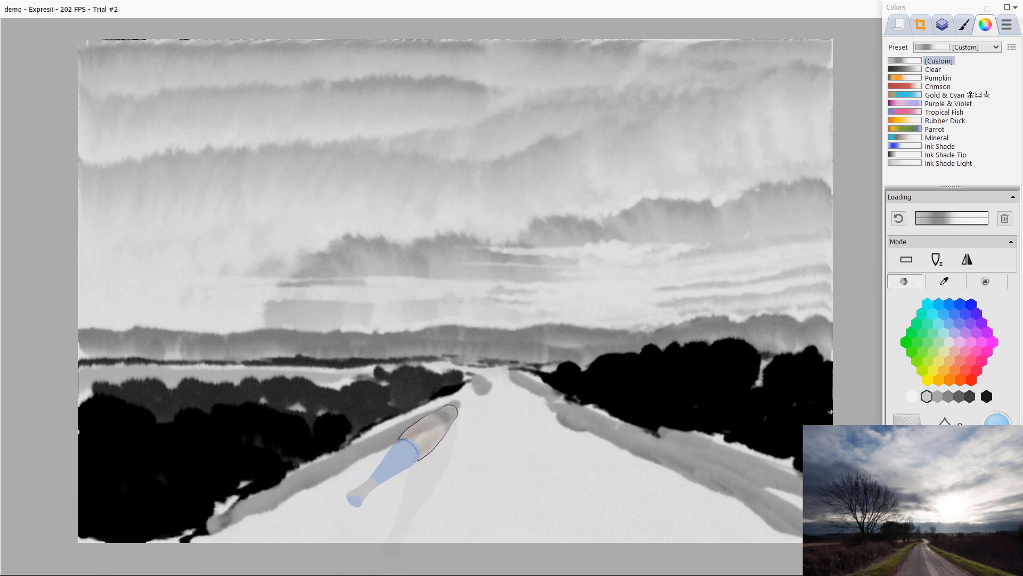
mouse_move(422, 407)
mouse_down()
mouse_move(297, 521)
mouse_move(274, 514)
mouse_up()
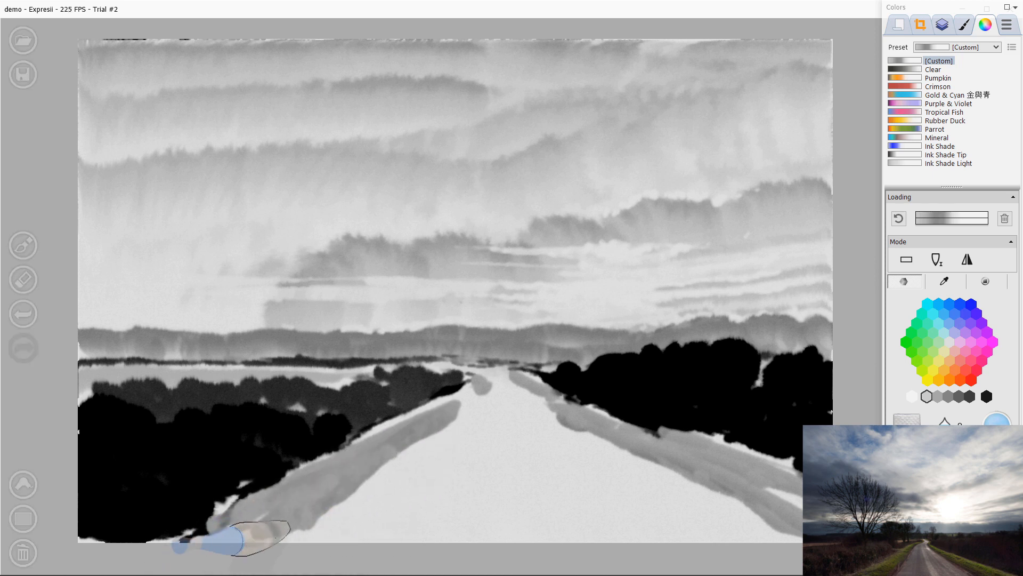
drag(342, 468, 262, 548)
mouse_move(200, 540)
mouse_down()
mouse_move(252, 544)
mouse_move(160, 554)
mouse_move(243, 549)
mouse_up()
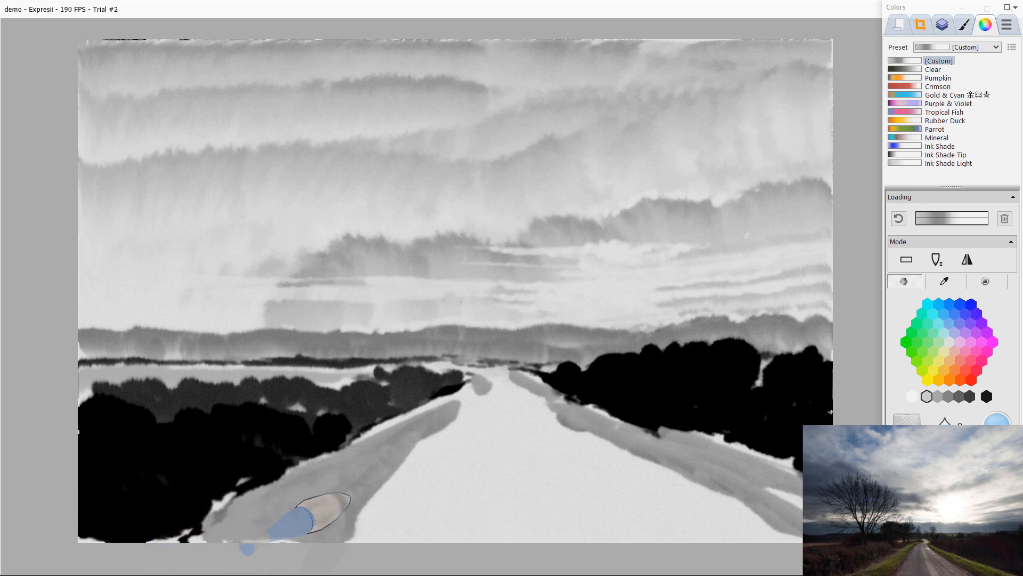
click(958, 396)
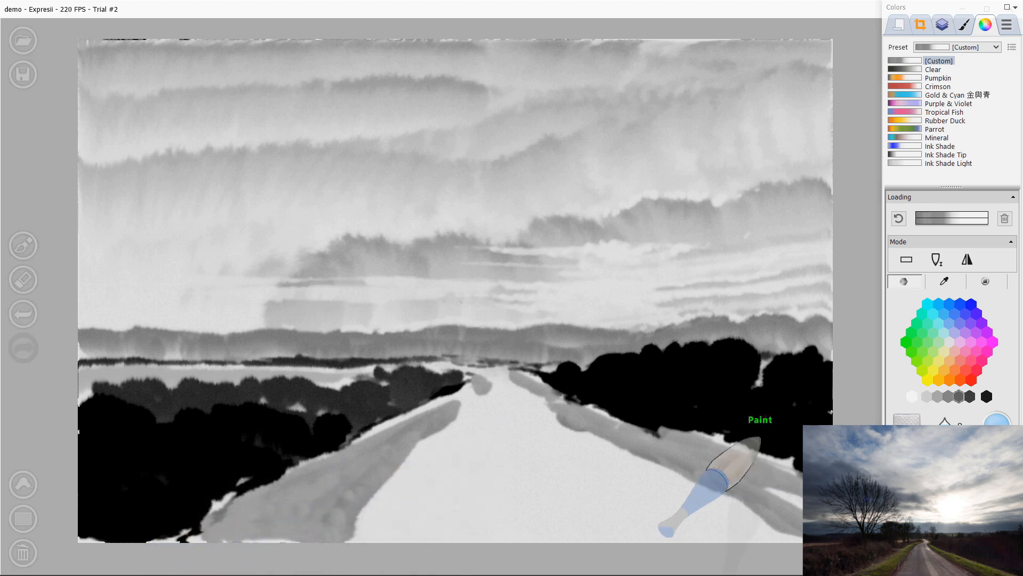
mouse_move(536, 395)
mouse_down()
mouse_move(624, 447)
mouse_move(567, 412)
mouse_move(558, 447)
mouse_move(541, 448)
mouse_move(566, 418)
mouse_move(709, 486)
mouse_up()
key(ctrl+z)
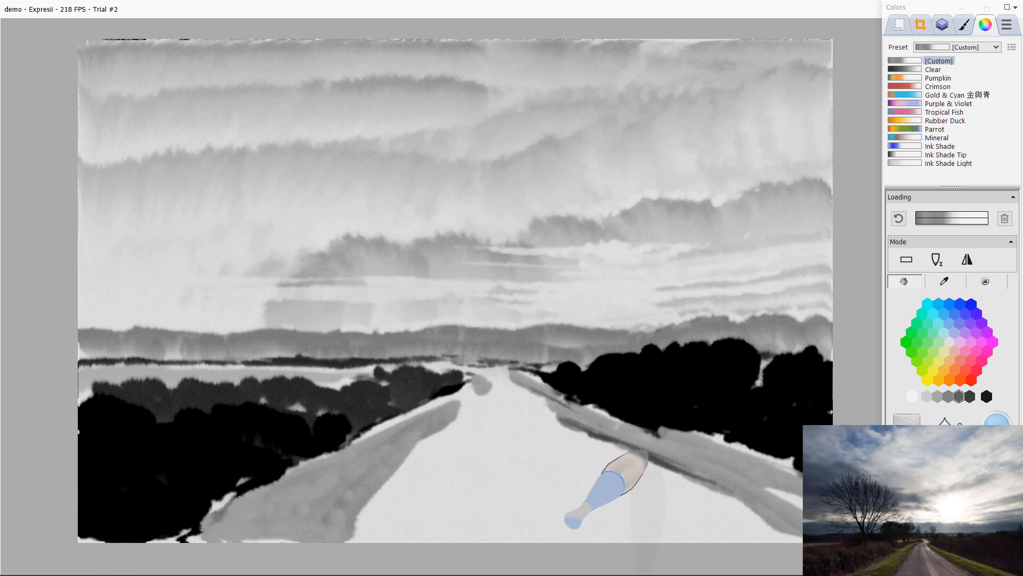
Step: Dab small dark grey marks along the lower right verge
drag(737, 483, 721, 489)
click(734, 495)
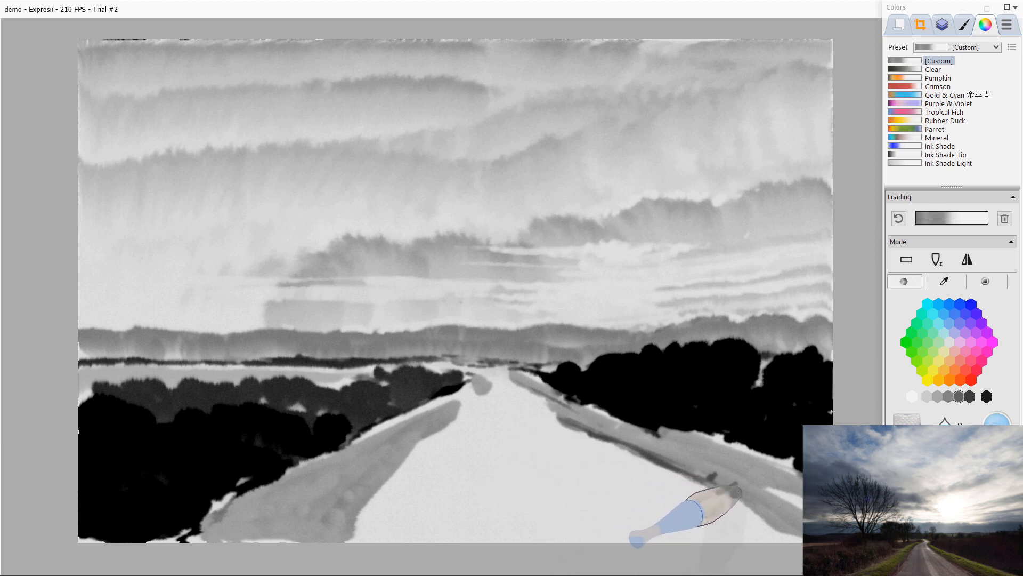
click(752, 504)
click(767, 513)
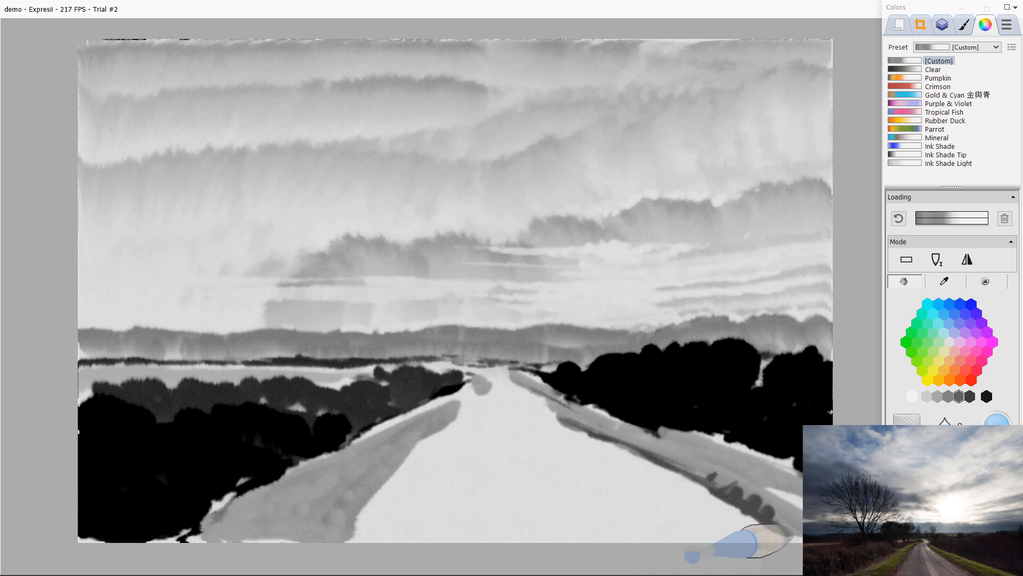
Step: Add darker grey lines along the right and left verges of the road
drag(525, 382, 607, 437)
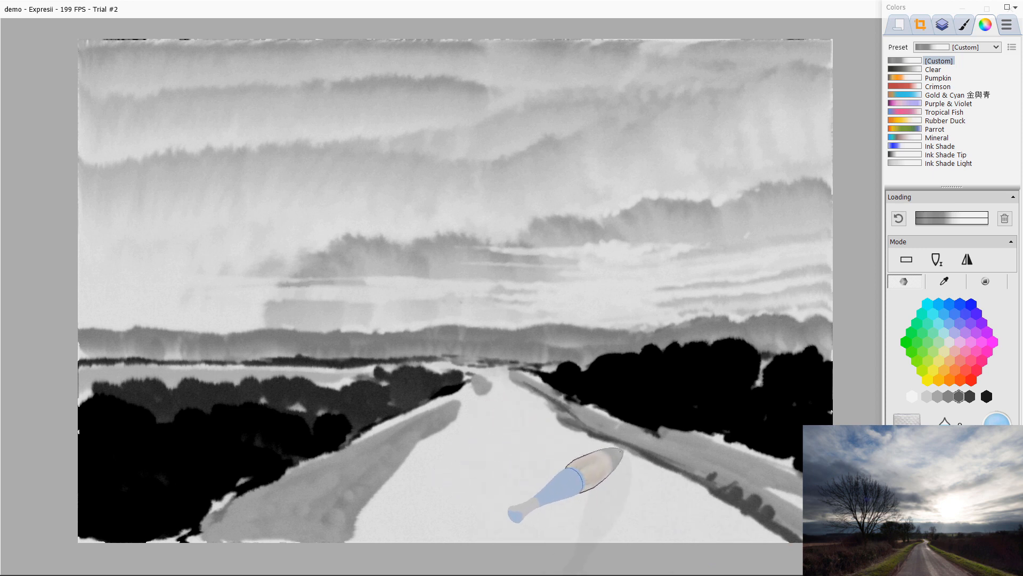
mouse_move(481, 389)
mouse_down()
mouse_move(391, 460)
mouse_move(418, 442)
mouse_move(362, 499)
mouse_move(389, 473)
mouse_move(342, 542)
mouse_up()
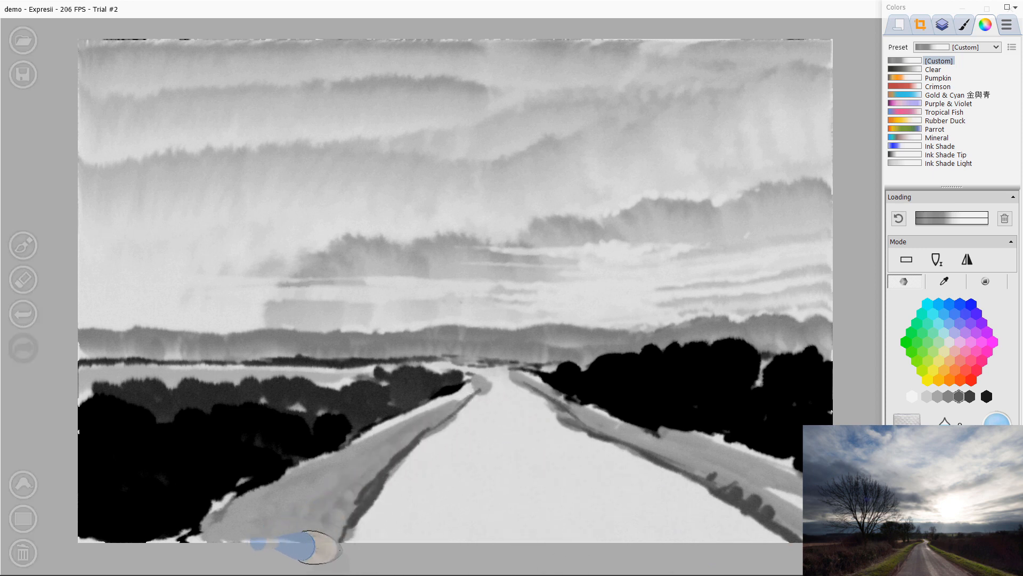
key(1)
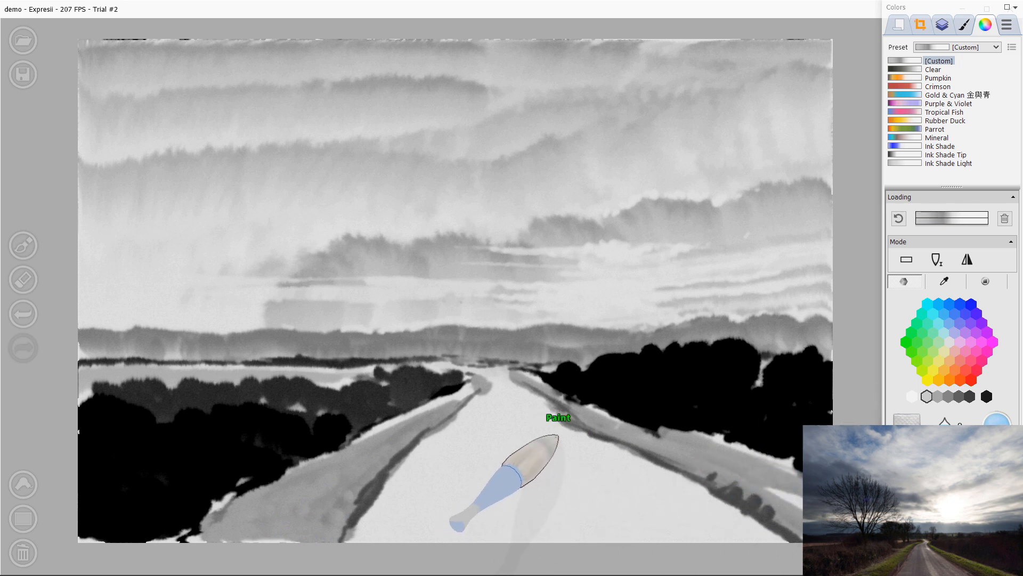
Step: Clear the brush loading and drag clear-water strokes down the road to lift pale streaks
click(1005, 218)
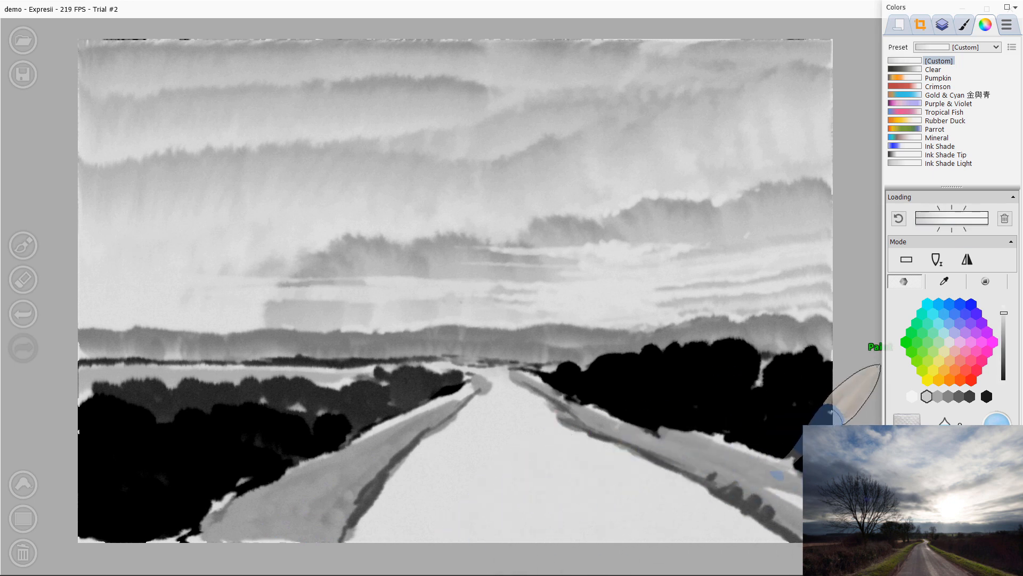
drag(523, 389, 624, 509)
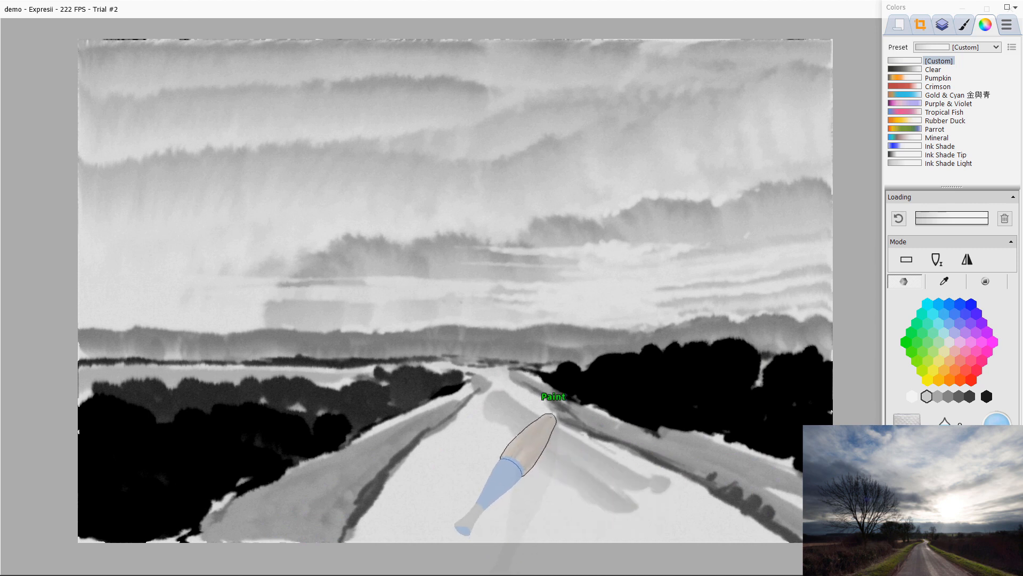
drag(698, 496, 786, 542)
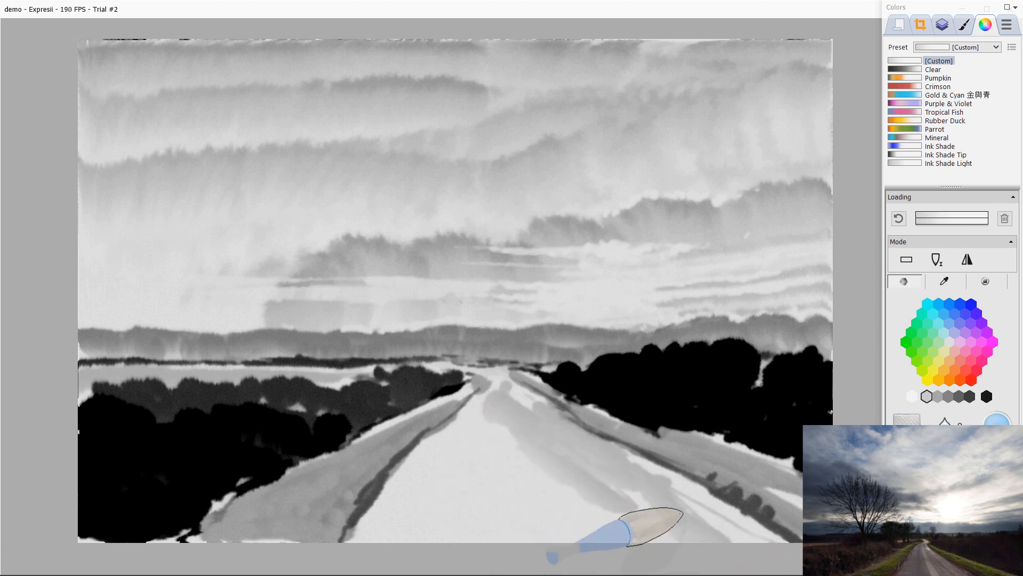
mouse_move(500, 401)
mouse_down()
mouse_move(514, 518)
mouse_move(402, 532)
mouse_move(389, 566)
mouse_up()
drag(467, 404, 368, 544)
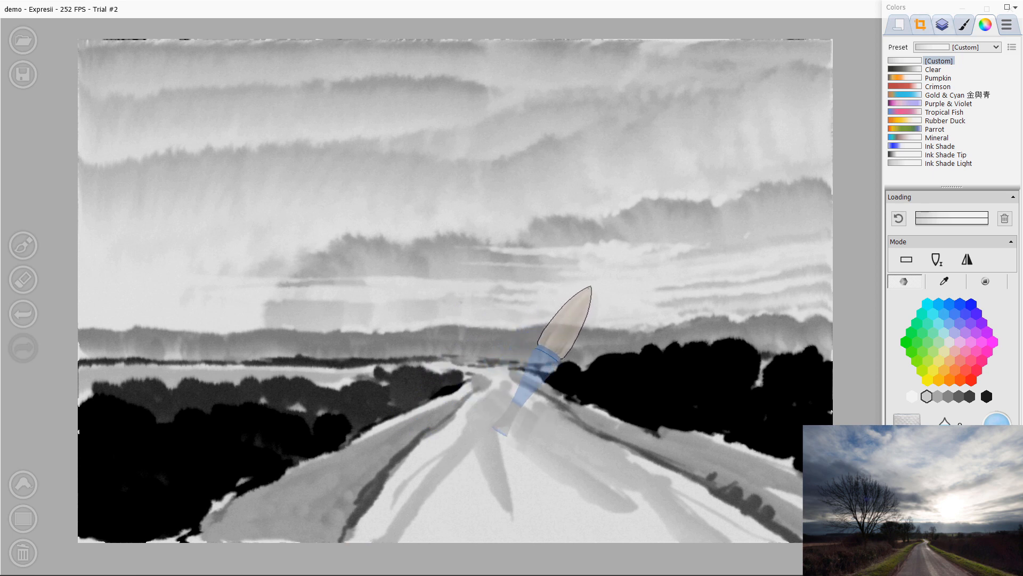
Step: Switch to the Fine brush preset and set its size to 1
key(b)
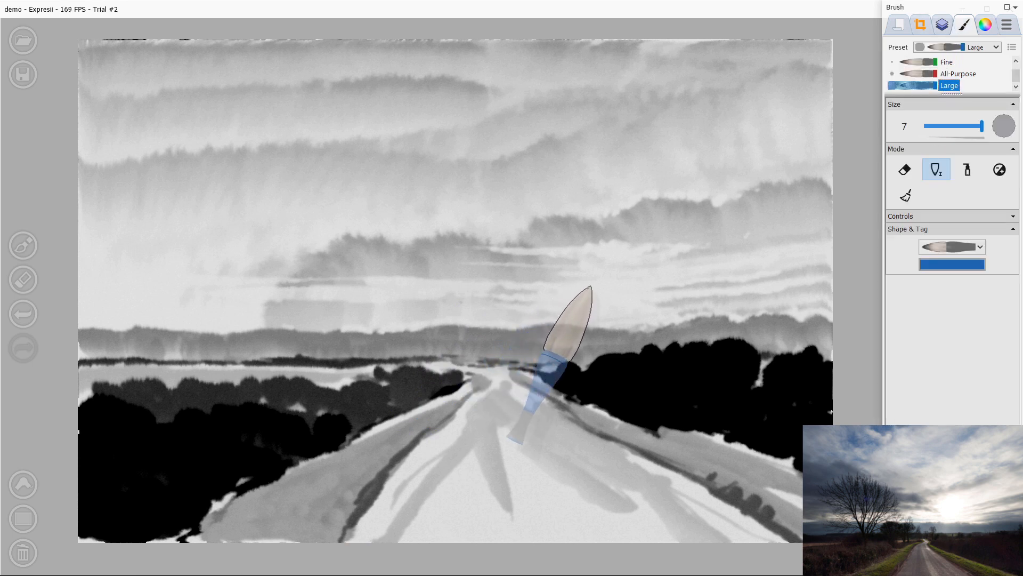
click(947, 62)
drag(940, 127, 932, 126)
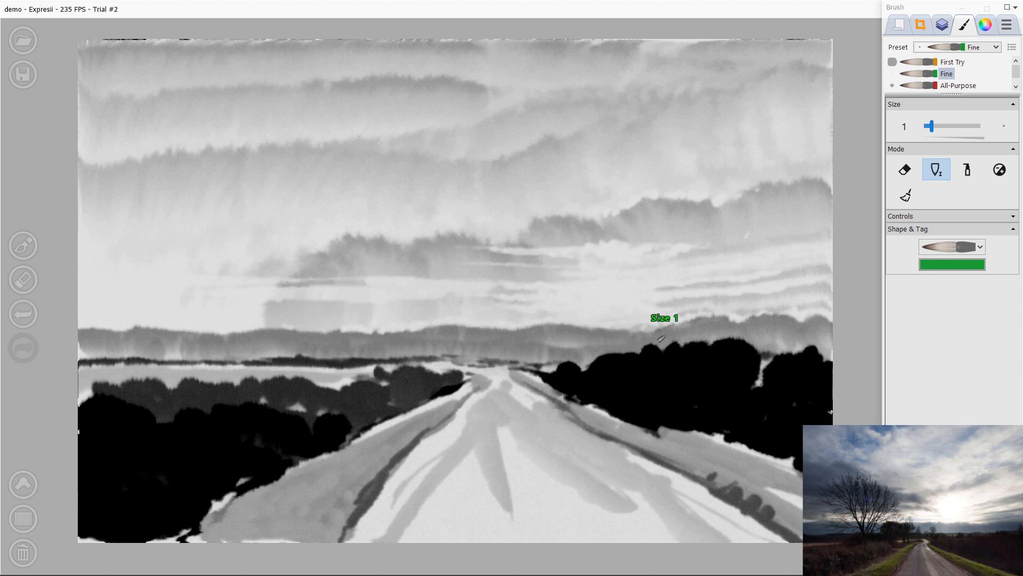
Step: Clear the brush loading and lift thin pale trunk lines into the right tree mass
key(c)
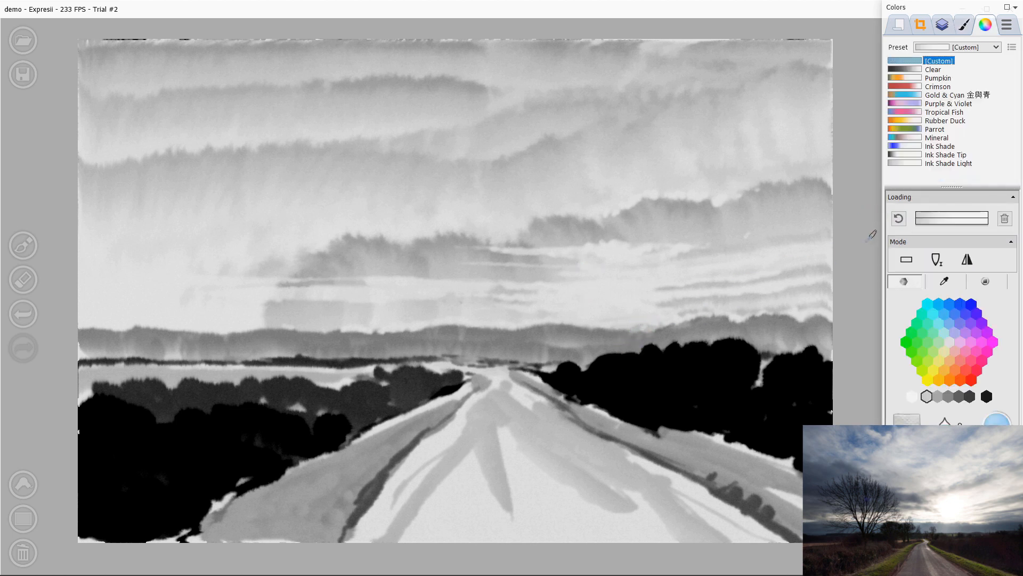
click(1004, 219)
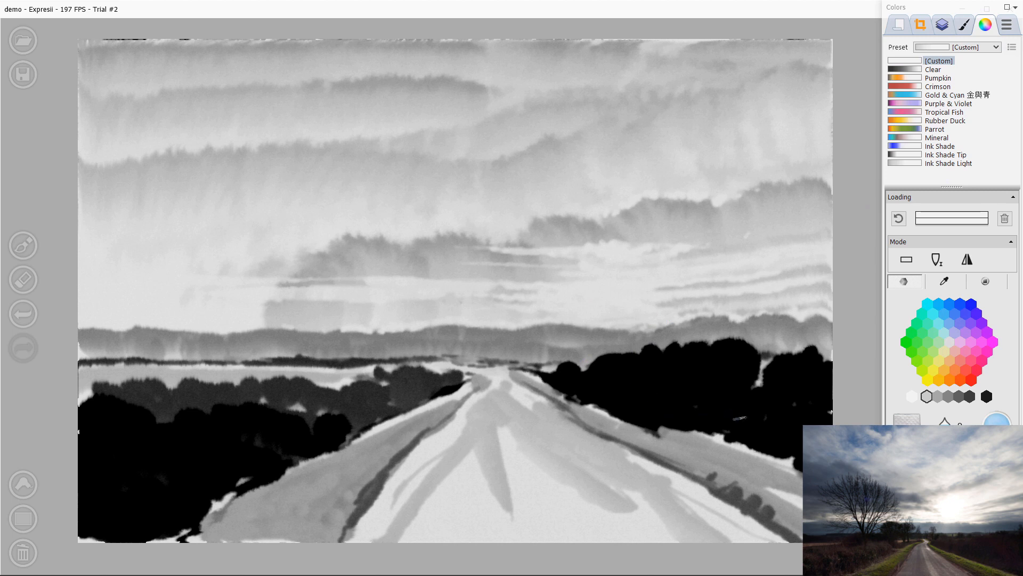
drag(708, 358, 719, 398)
drag(742, 339, 733, 406)
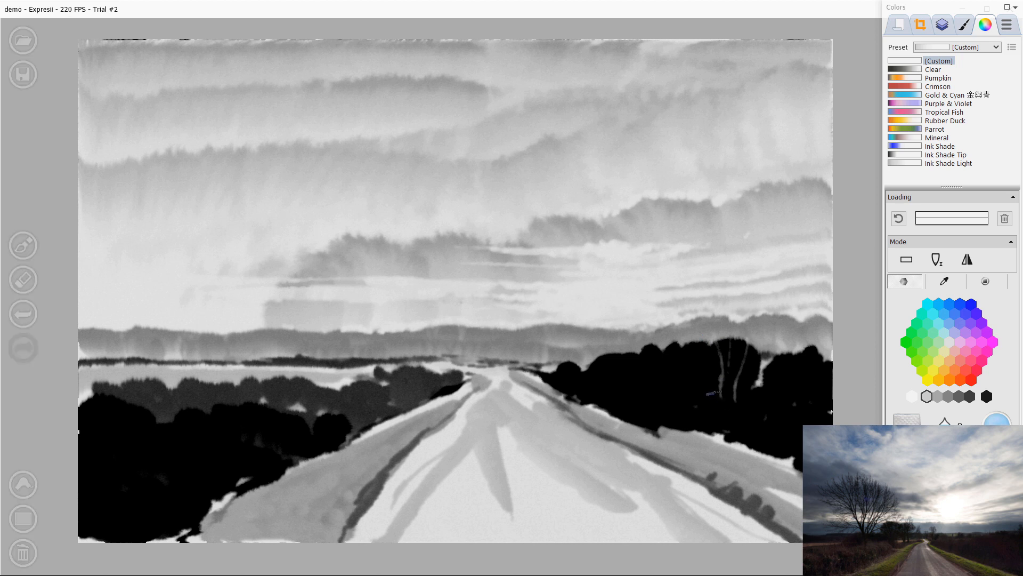
drag(684, 334, 714, 383)
Step: Set the water amount to 3 and lift more thin branch lines across the right trees, undoing the last two
click(952, 436)
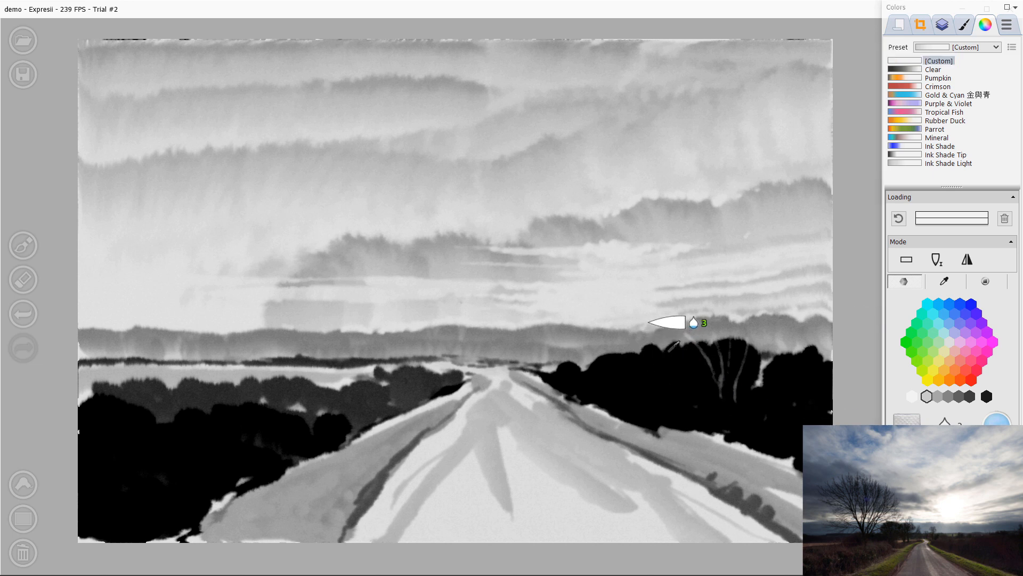
drag(672, 349, 686, 397)
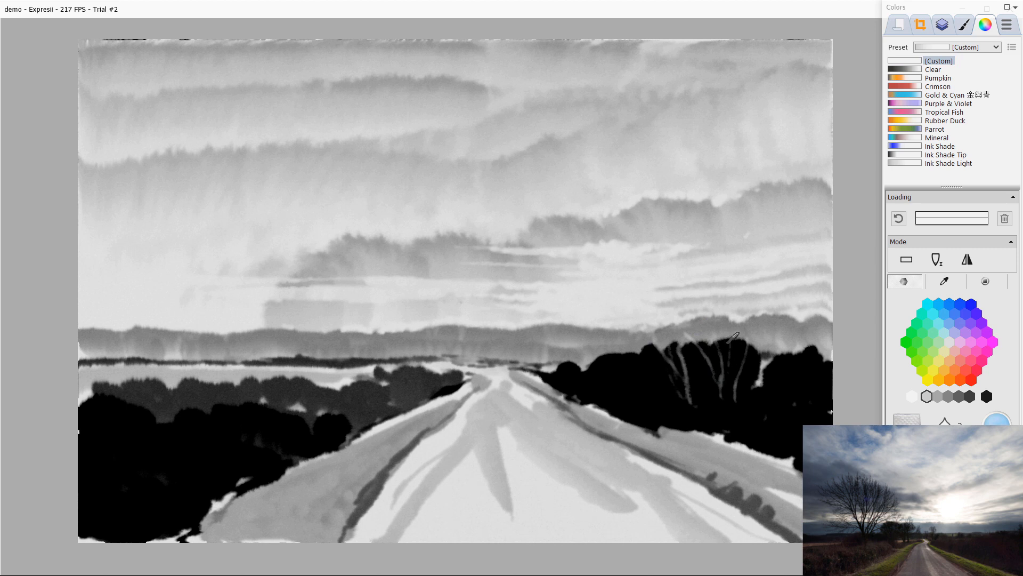
drag(734, 337, 745, 395)
drag(777, 350, 791, 408)
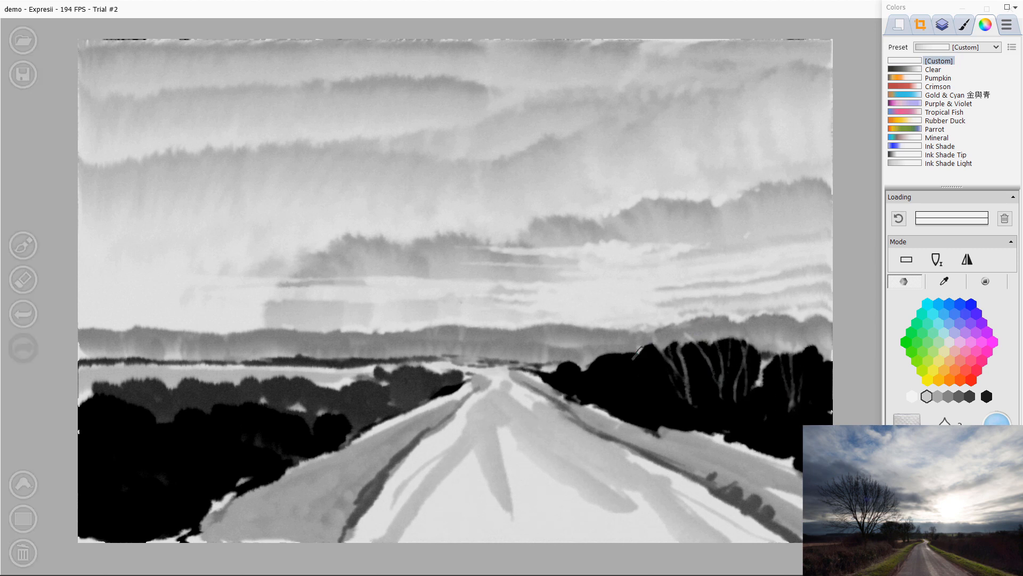
drag(643, 347, 672, 396)
drag(632, 364, 669, 397)
drag(626, 364, 653, 411)
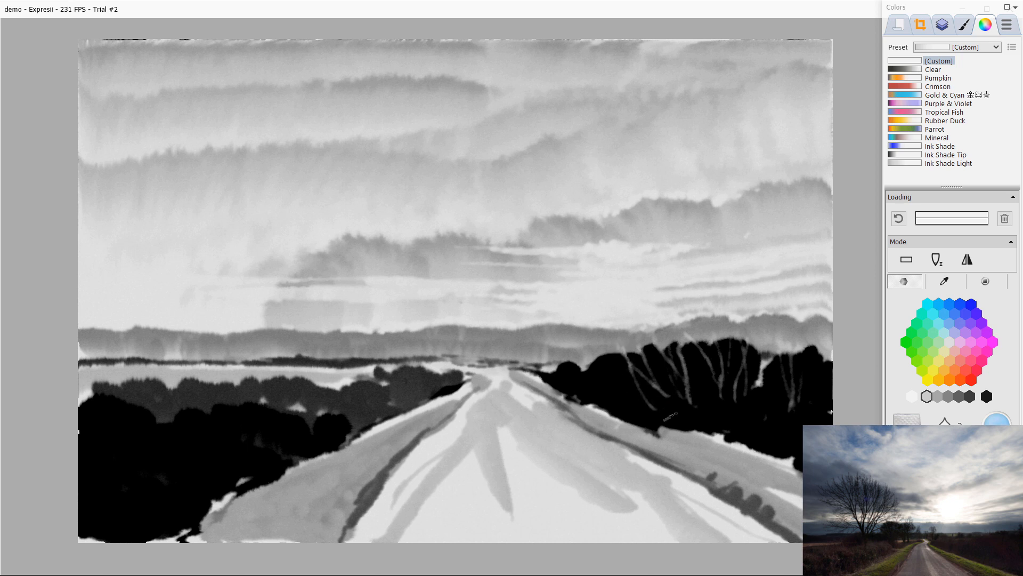
drag(659, 368, 709, 421)
drag(680, 341, 703, 405)
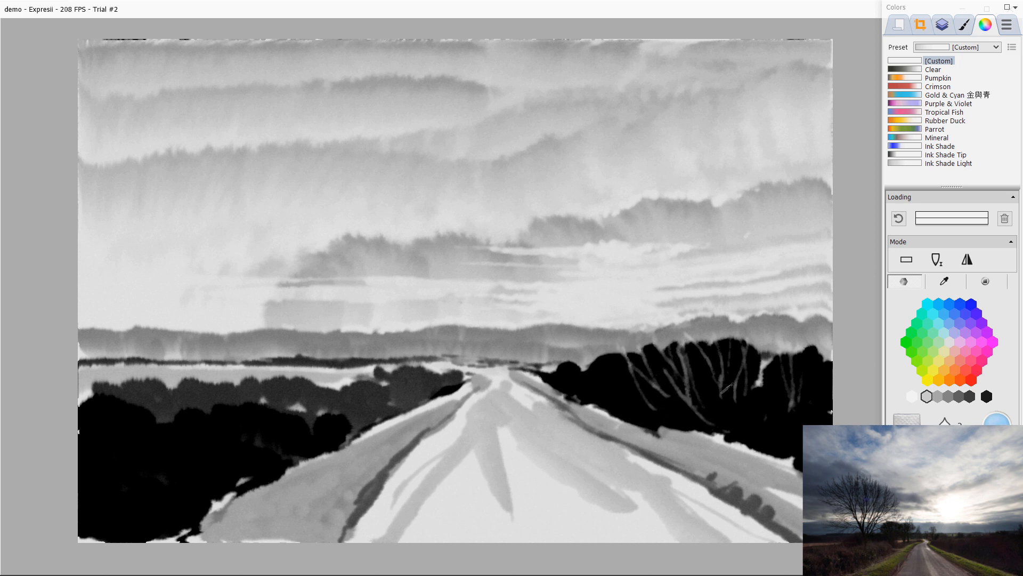
drag(727, 338, 745, 404)
key(ctrl+z)
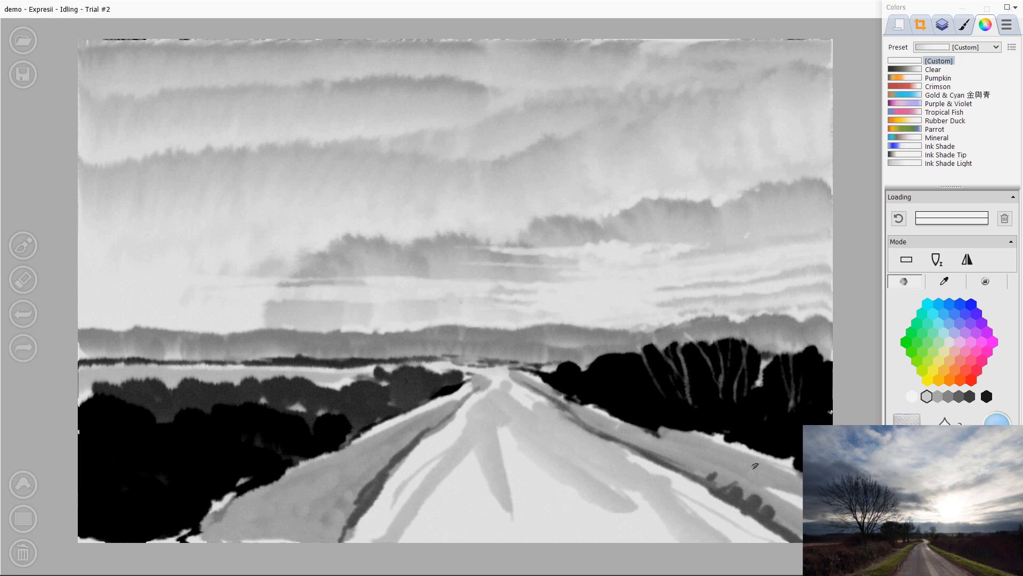
key(ctrl+z)
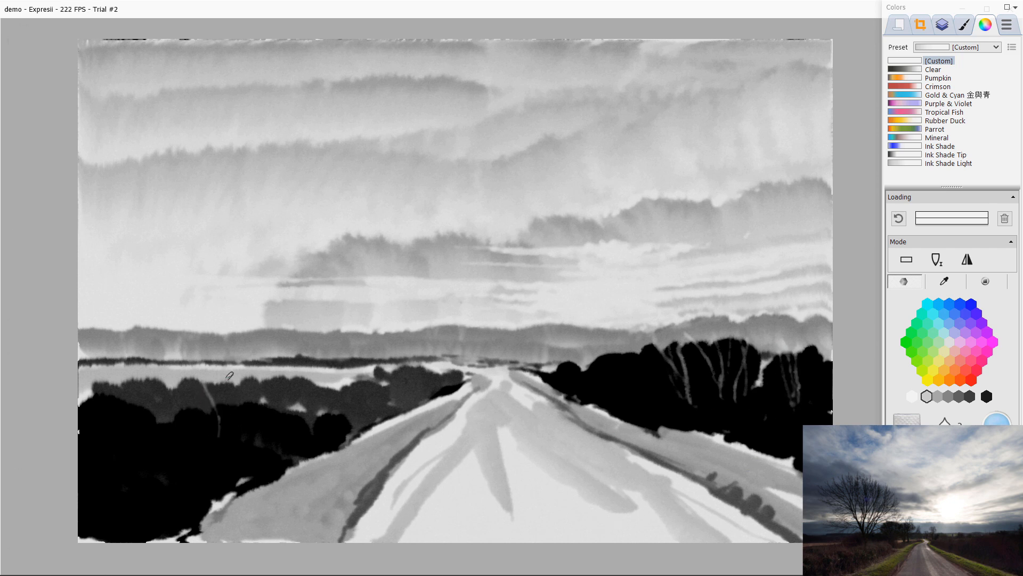
Step: Lift thin pale trunk lines into the dark trees on the left bank
drag(233, 386, 231, 432)
drag(304, 428, 307, 374)
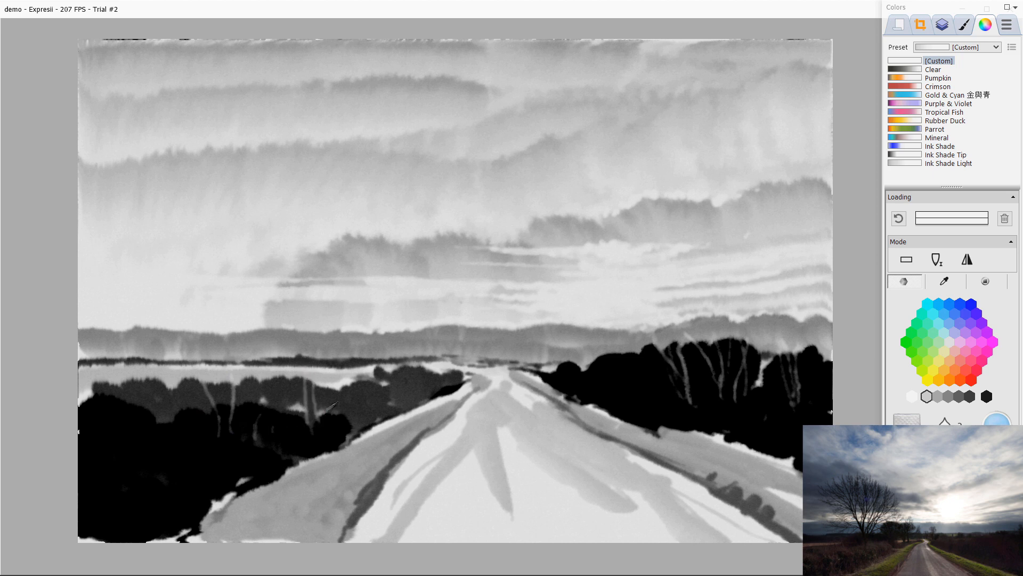
drag(176, 408, 193, 446)
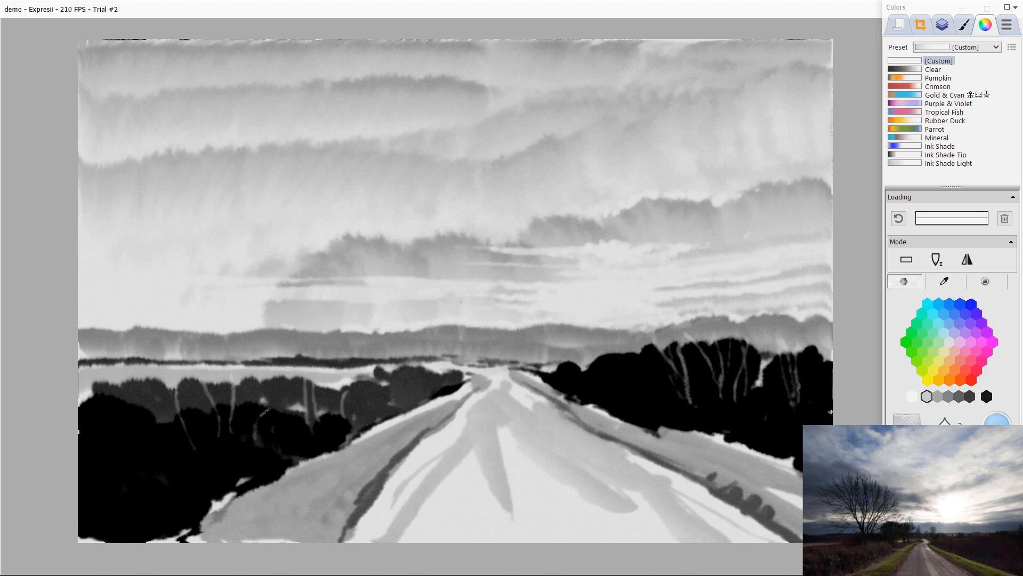
Step: Try erasing thin trunk lines into the right tree mass with the Fine brush, undoing them and leaving erase mode
click(964, 24)
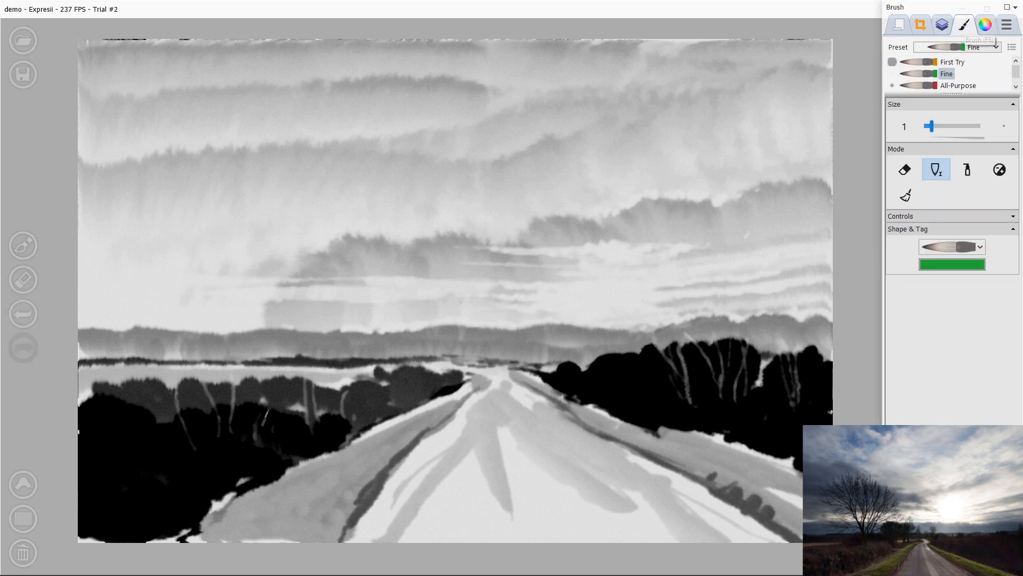
click(905, 170)
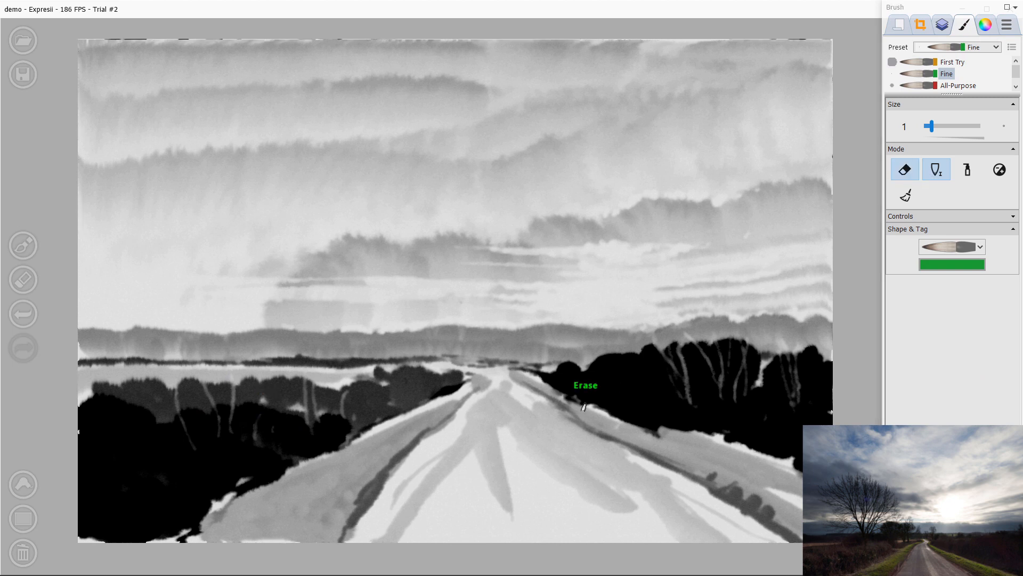
key(bracketleft)
key(bracketright)
drag(688, 344, 704, 395)
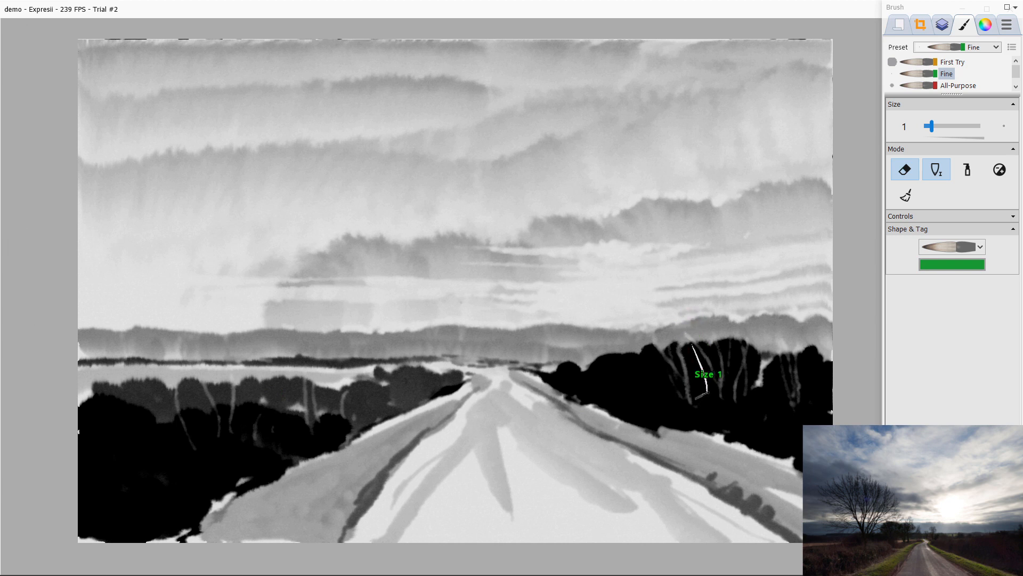
drag(707, 351, 707, 392)
drag(716, 323, 717, 372)
drag(717, 327, 733, 392)
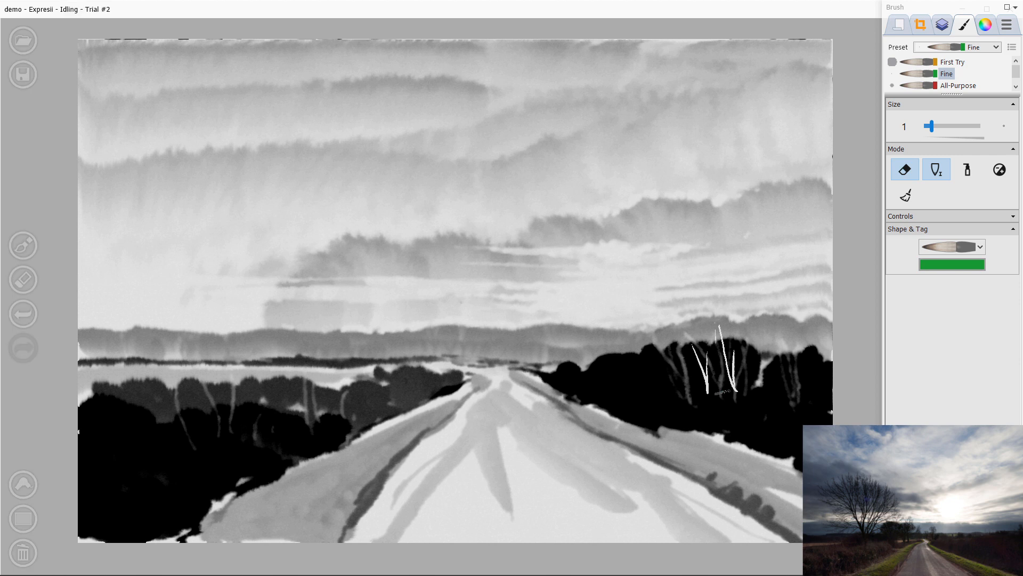
key(ctrl+z)
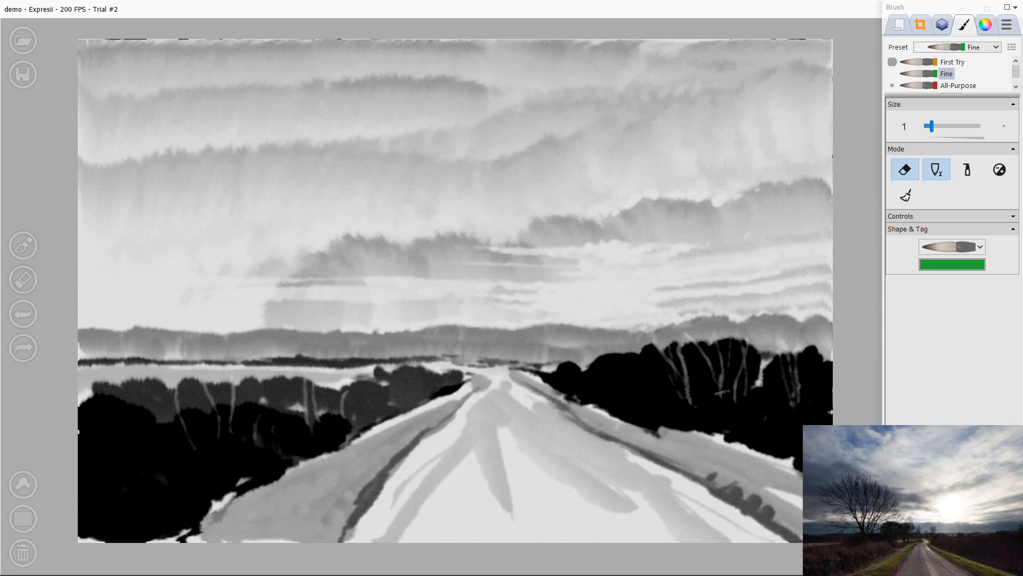
key(e)
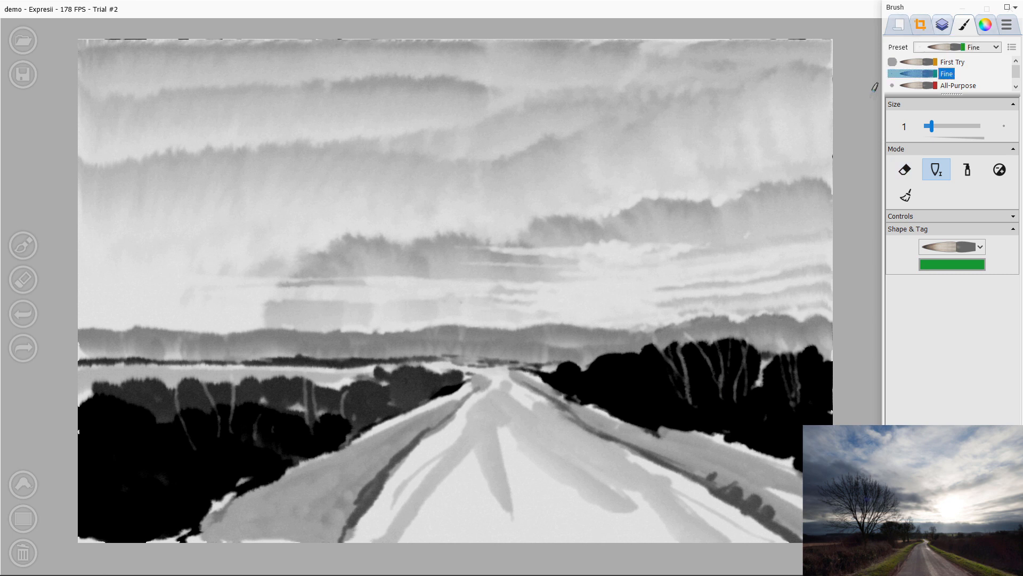
Step: Brush faint pale trunk strokes down into the right tree mass
click(986, 24)
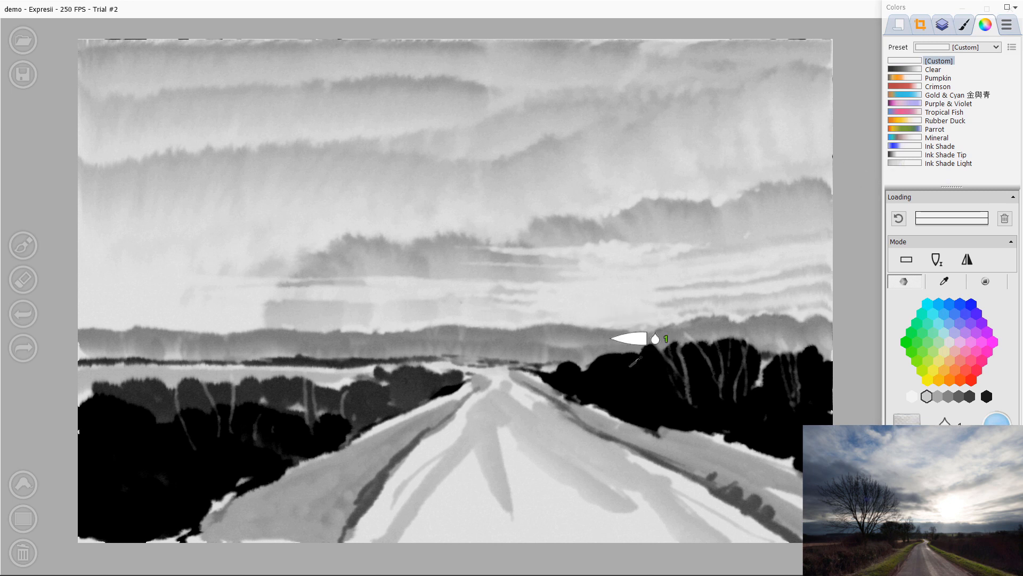
drag(647, 344, 658, 394)
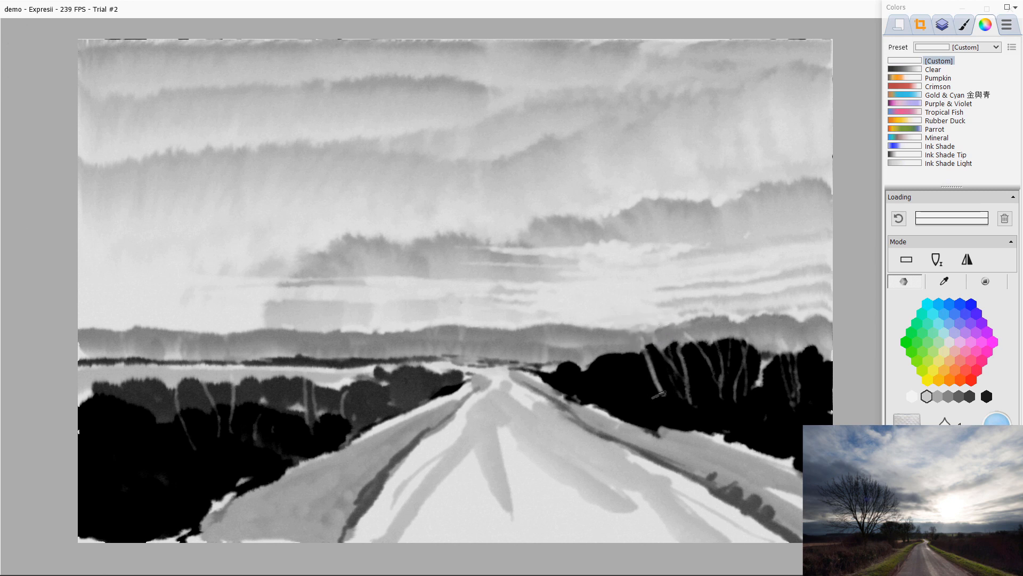
drag(631, 337, 660, 396)
drag(632, 338, 665, 398)
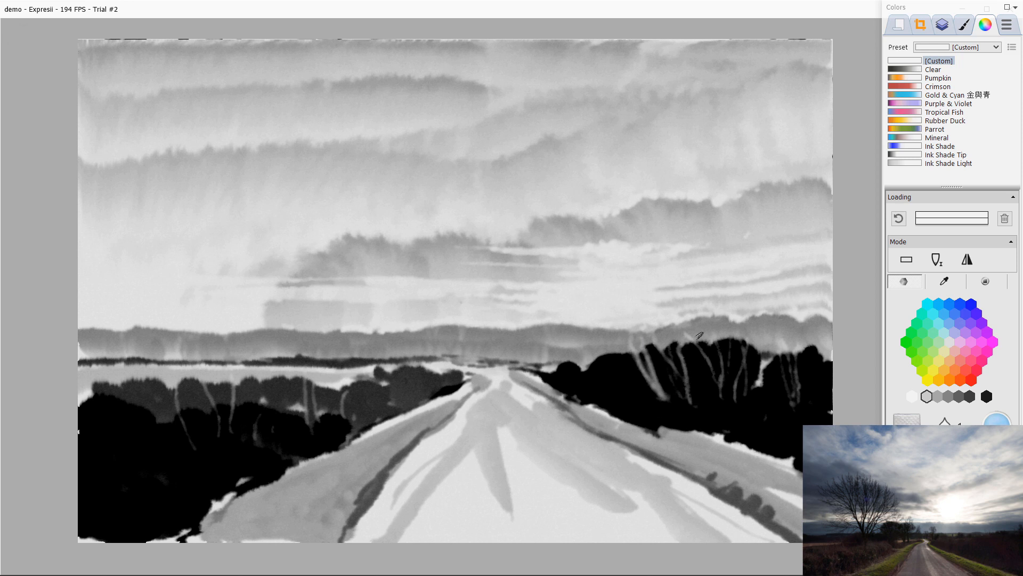
drag(701, 331, 713, 400)
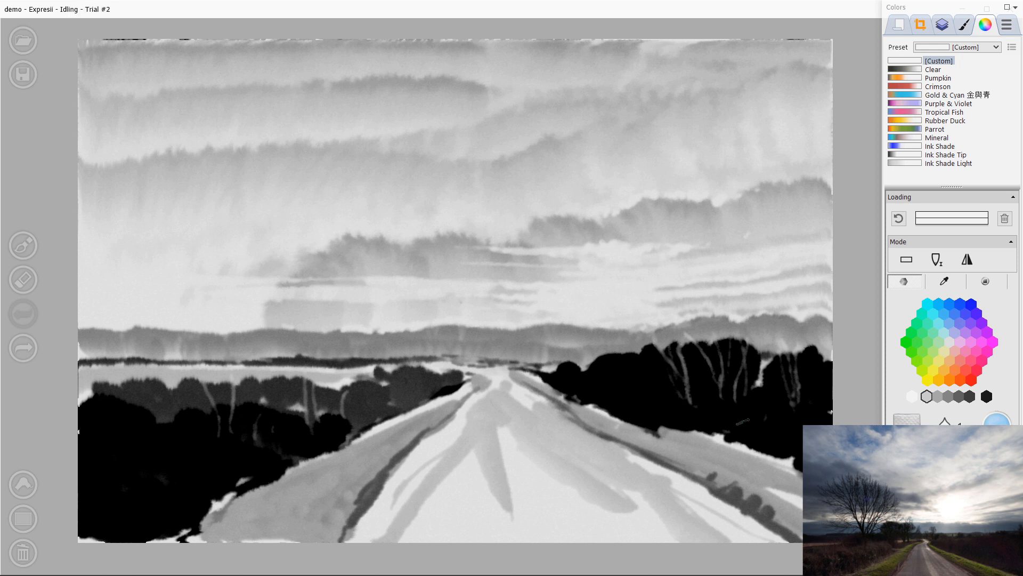
Step: Switch to the Large brush preset, load dark ink and sweep a soft misty stroke across the lower right trees
click(964, 24)
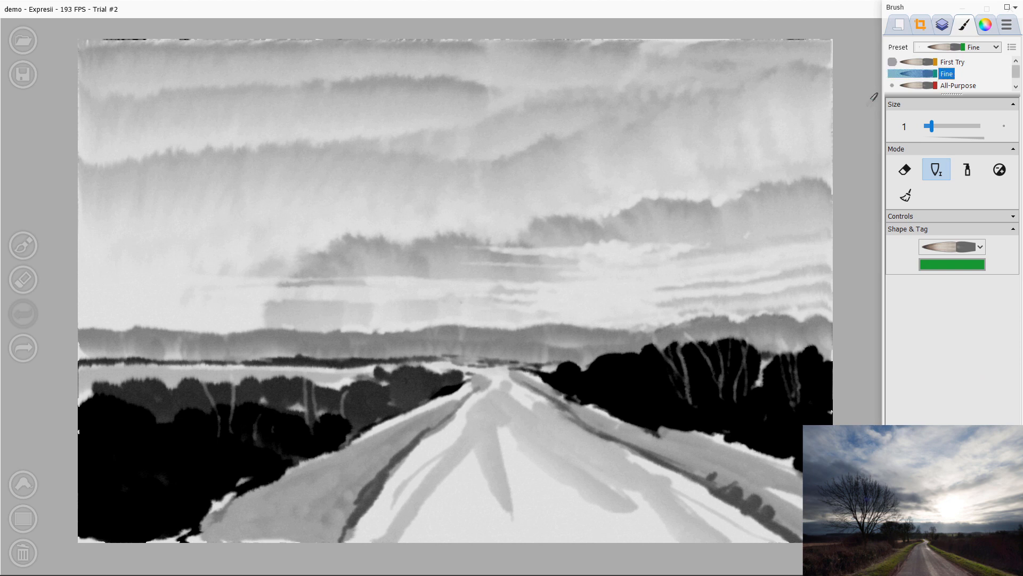
scroll(949, 74, down, 1)
click(949, 85)
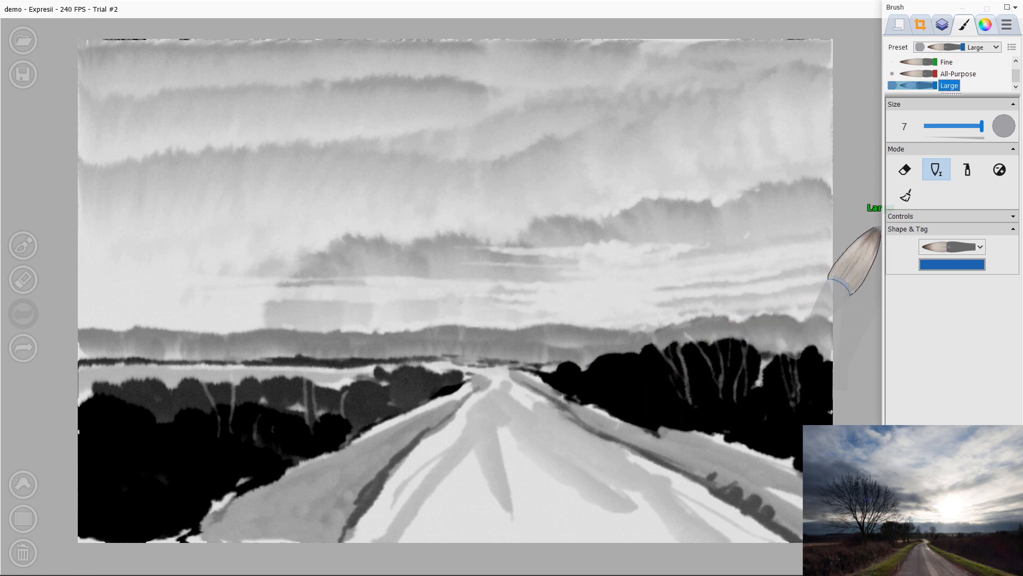
click(986, 24)
click(986, 396)
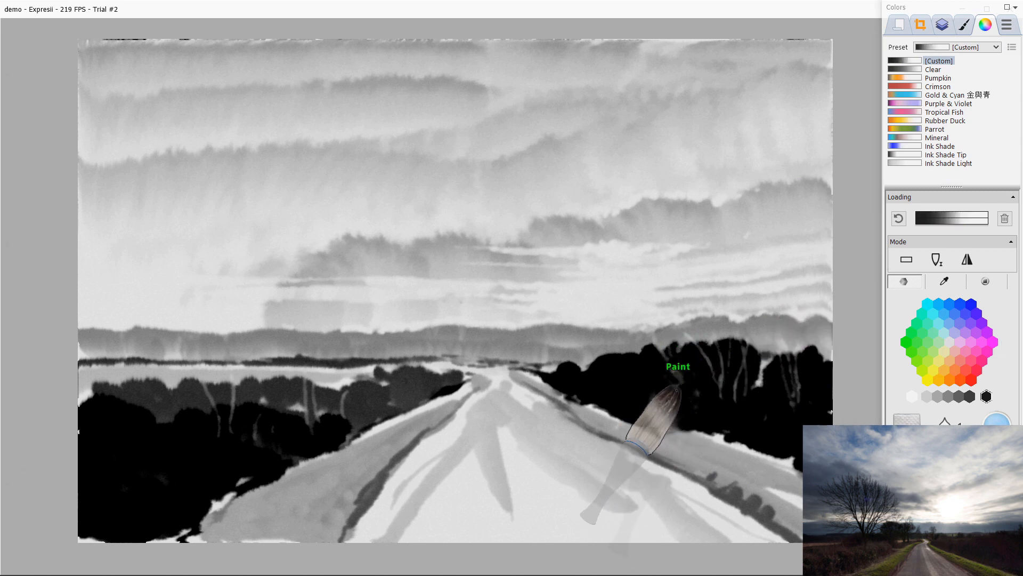
mouse_move(693, 394)
mouse_down()
mouse_move(696, 373)
mouse_move(743, 385)
mouse_move(732, 383)
mouse_move(725, 360)
mouse_move(743, 358)
mouse_move(740, 394)
mouse_move(797, 392)
mouse_up()
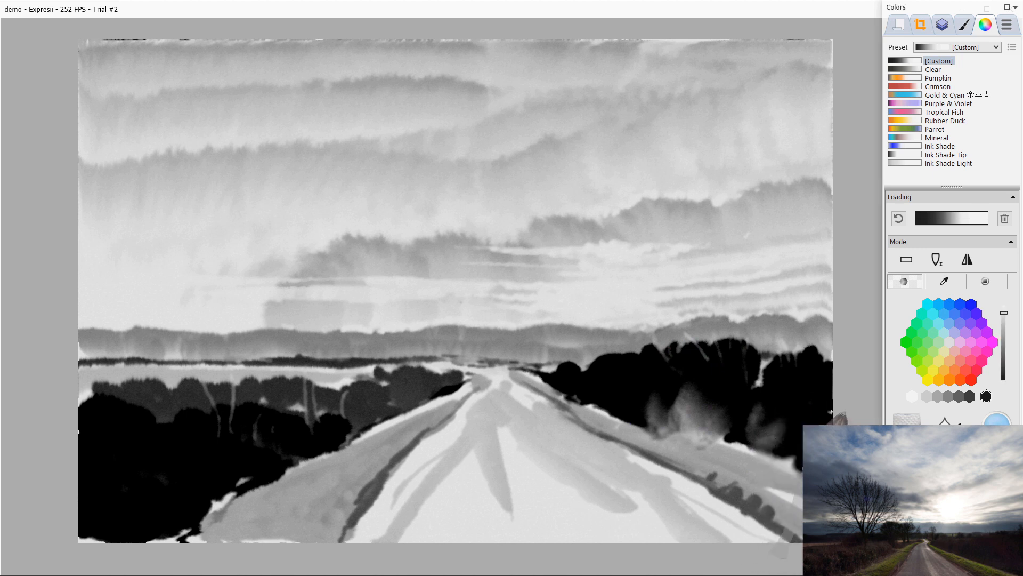
Step: Clear and reload the brush, then sweep another misty stroke leftward across the right tree mass
click(1006, 218)
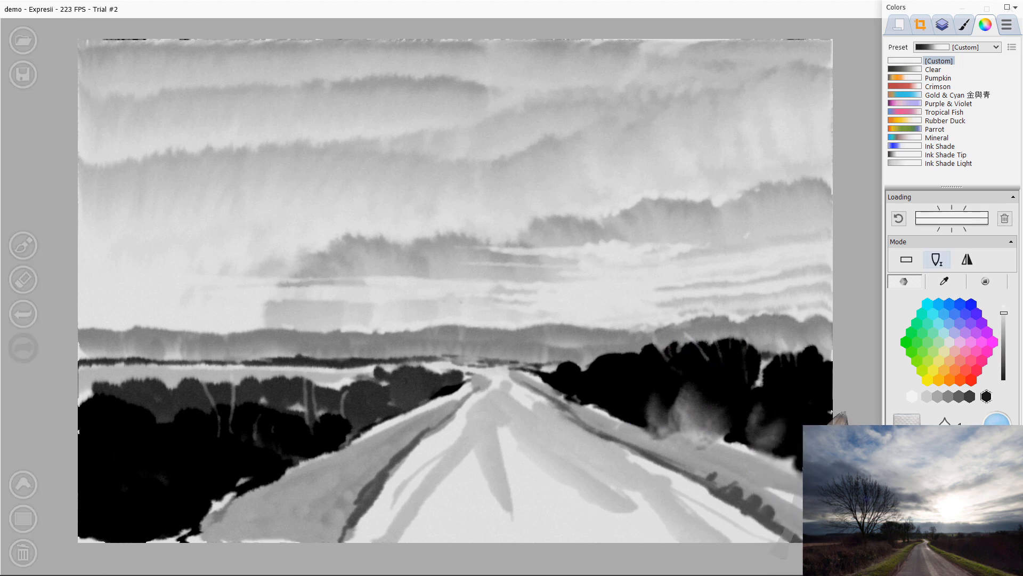
click(986, 396)
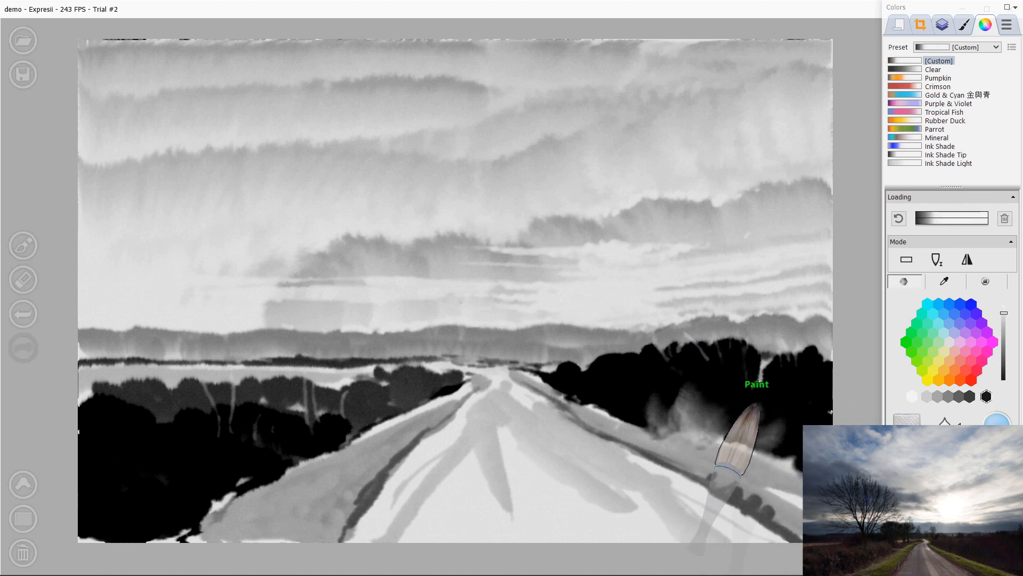
mouse_move(782, 389)
mouse_down()
mouse_move(725, 412)
mouse_move(745, 412)
mouse_move(705, 419)
mouse_move(732, 415)
mouse_move(619, 407)
mouse_up()
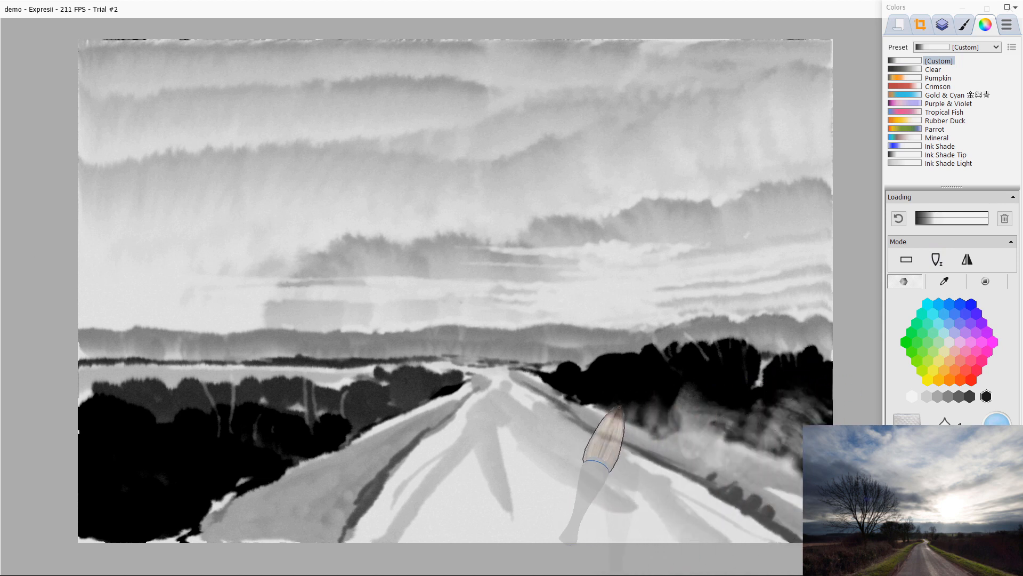
right_click(707, 369)
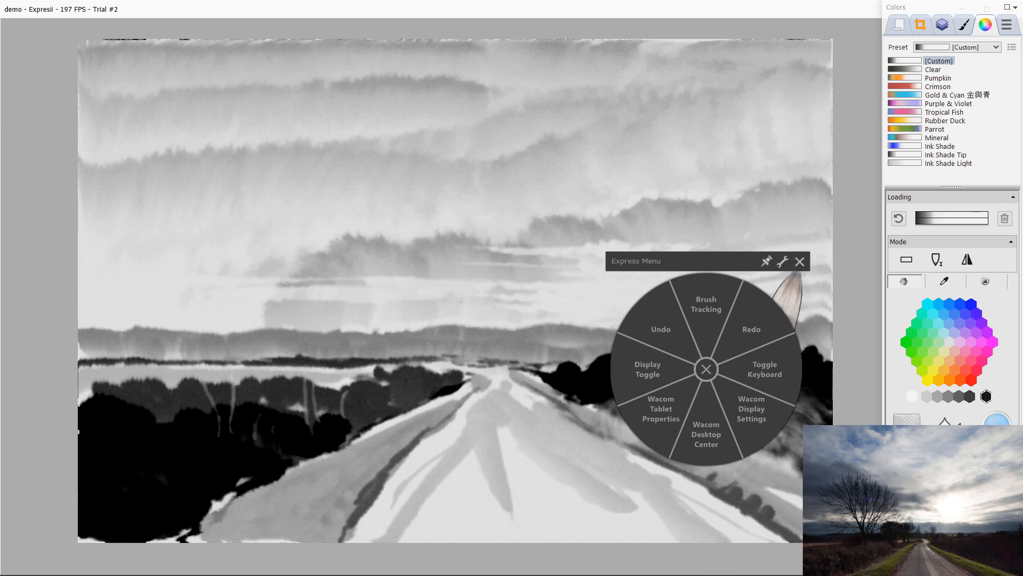
click(799, 262)
Step: Brush soft misty strokes into the lower left tree mass
mouse_move(224, 475)
mouse_down()
mouse_move(197, 469)
mouse_move(195, 491)
mouse_move(114, 451)
mouse_move(189, 434)
mouse_move(219, 406)
mouse_move(250, 459)
mouse_move(323, 437)
mouse_up()
mouse_move(172, 505)
mouse_down()
mouse_move(140, 441)
mouse_move(216, 473)
mouse_move(193, 475)
mouse_move(189, 504)
mouse_up()
mouse_move(172, 518)
mouse_down()
mouse_move(137, 463)
mouse_move(136, 499)
mouse_move(163, 505)
mouse_up()
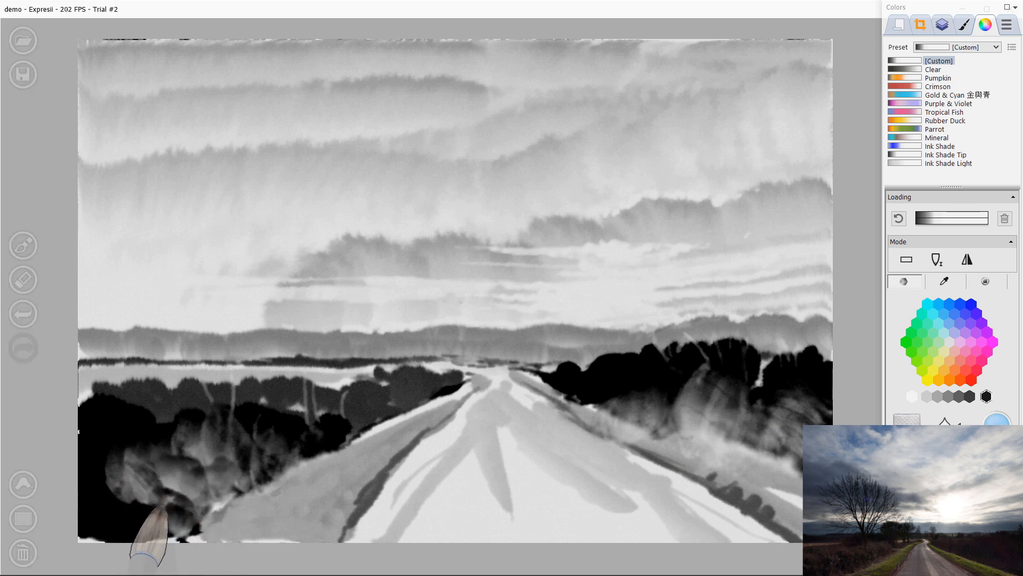
click(943, 24)
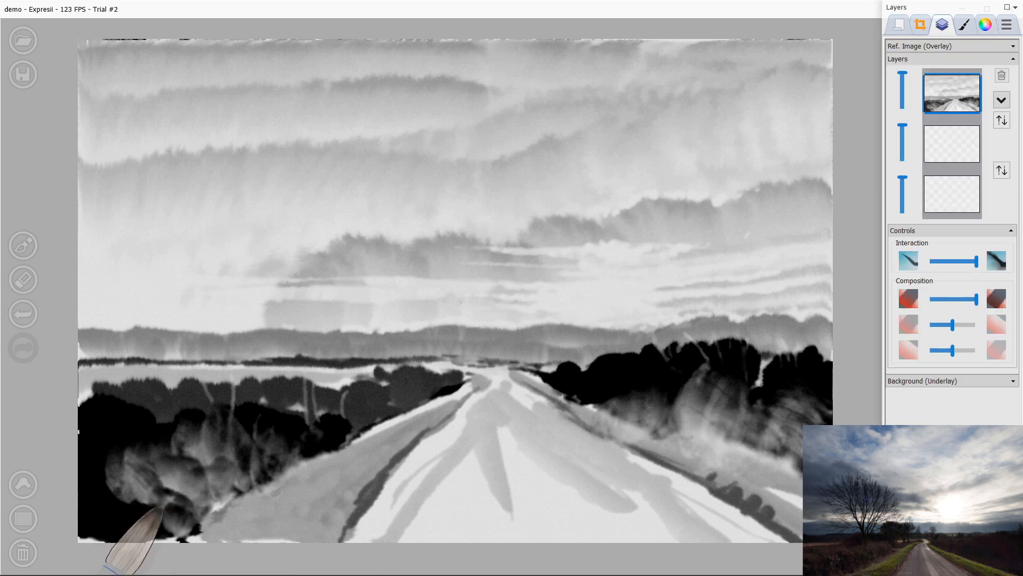
click(1002, 100)
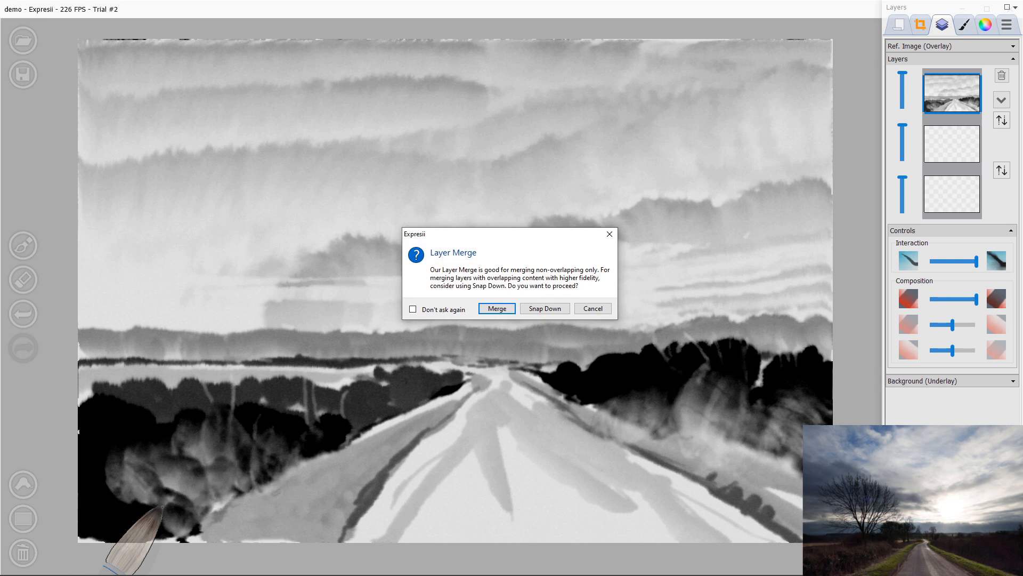
click(592, 309)
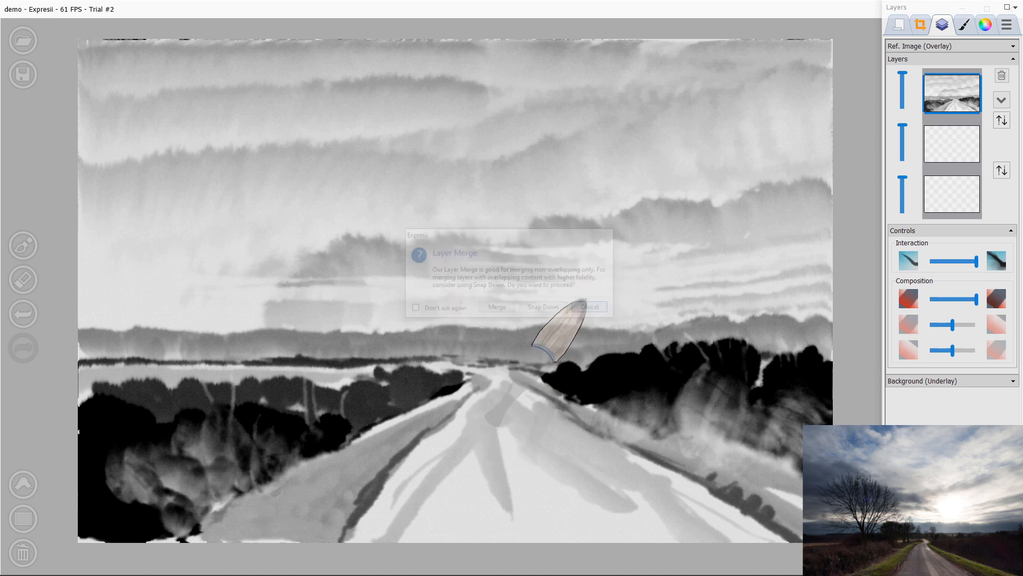
Step: Swap the layers so the empty layer sits above the painting
click(1002, 120)
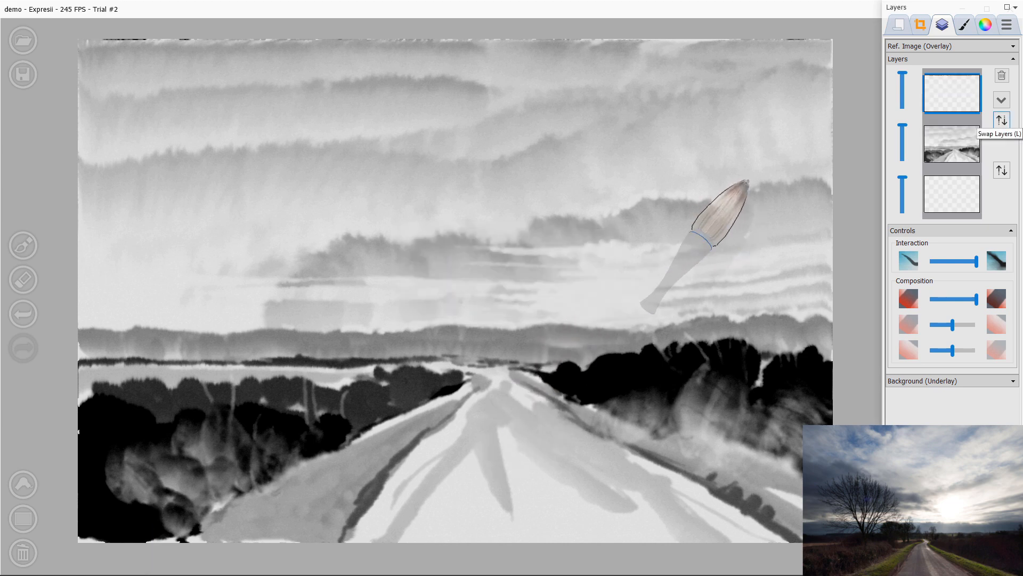
click(1002, 120)
click(1002, 120)
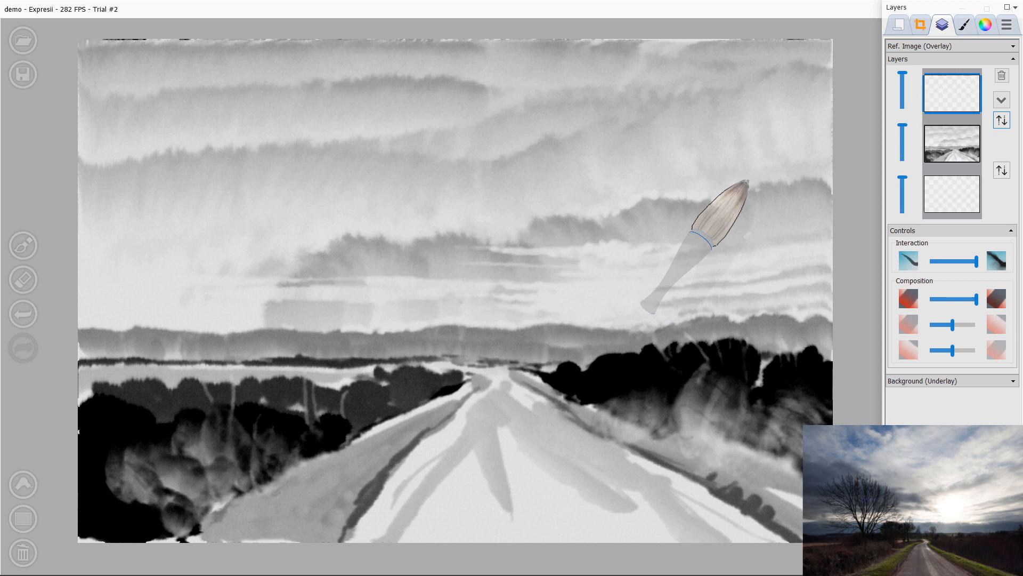
Step: Try painting a dark tree trunk above the left trees in paint mode, undoing both strokes
click(986, 24)
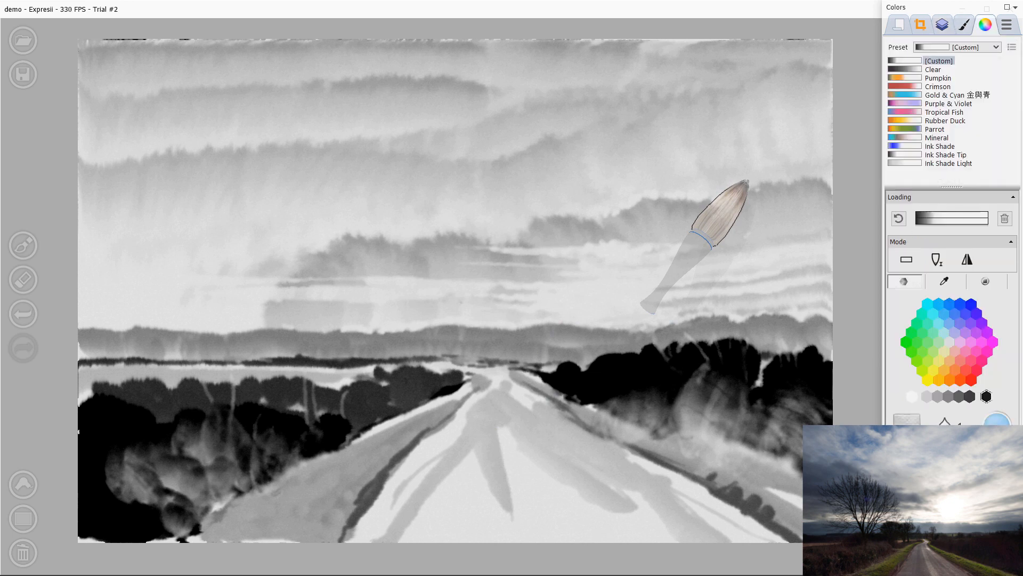
key(p)
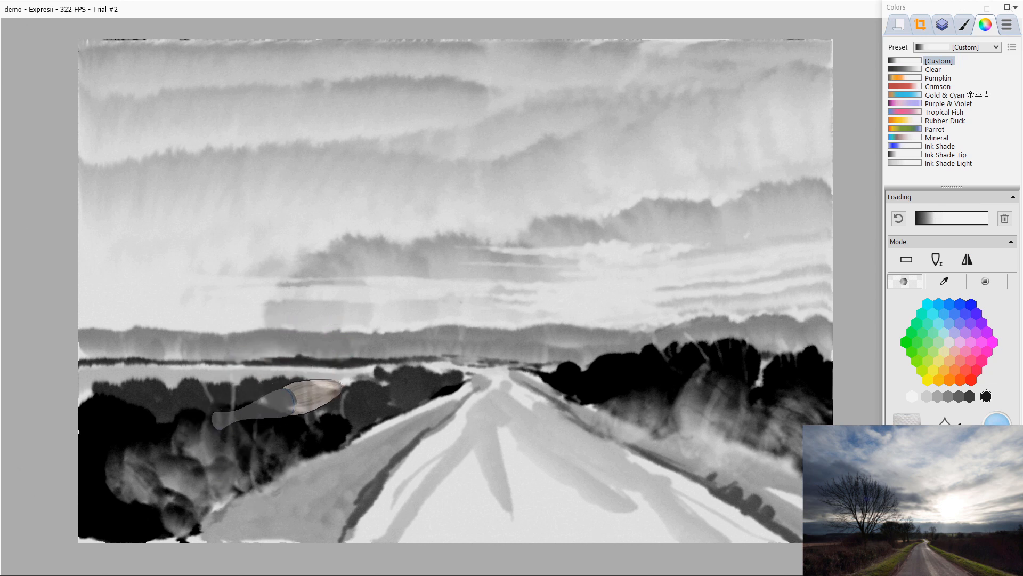
drag(327, 334, 339, 394)
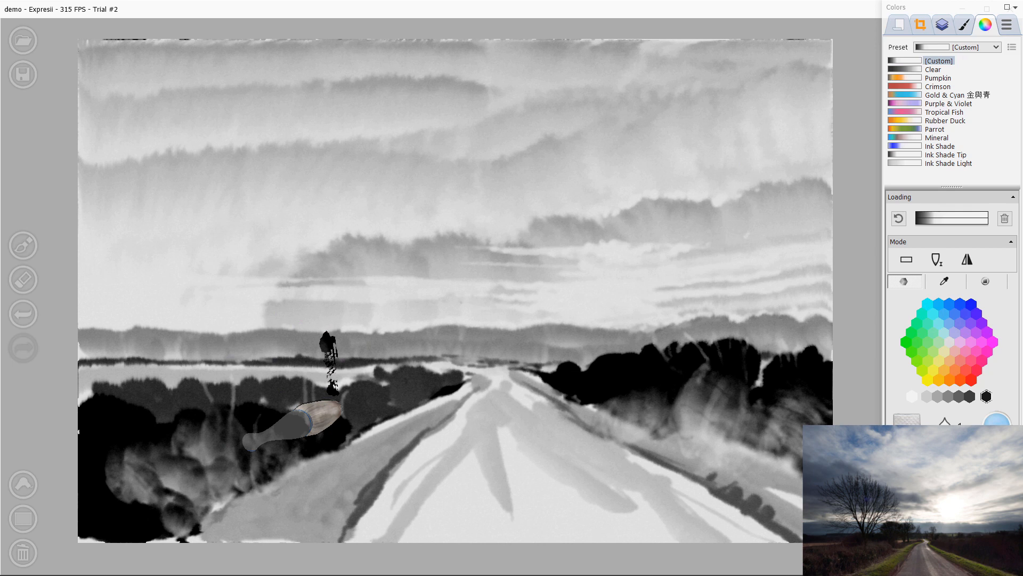
drag(308, 224, 333, 393)
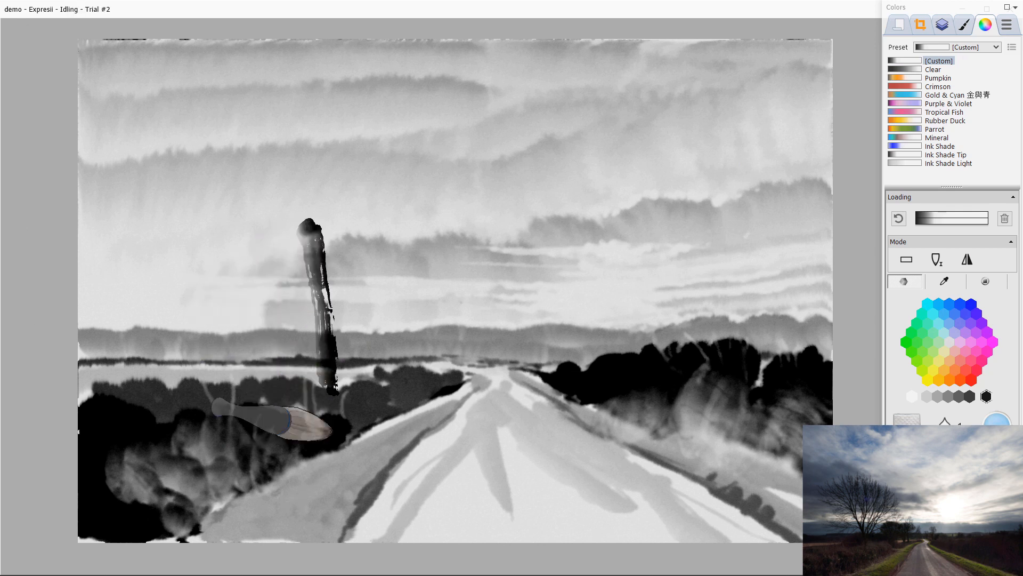
key(ctrl+z)
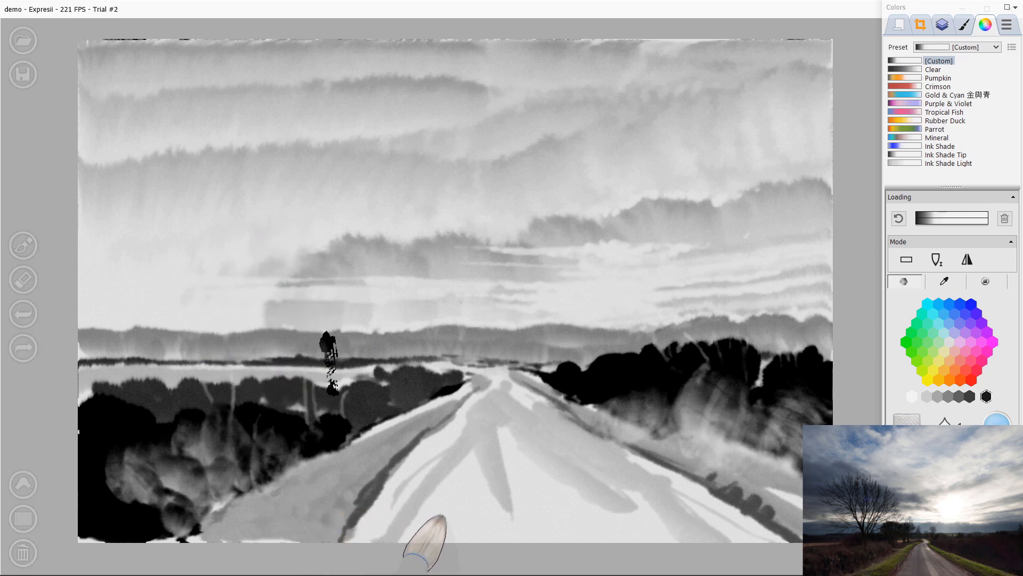
key(ctrl+z)
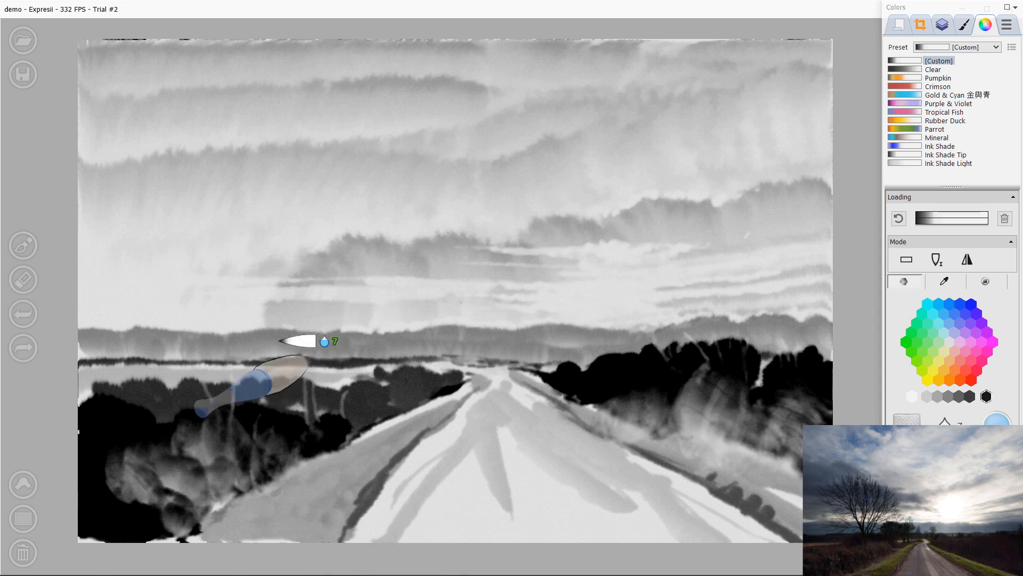
Step: Paint a dark bare tree trunk rising from the left trees with three thin branches reaching into the sky
drag(320, 324, 327, 394)
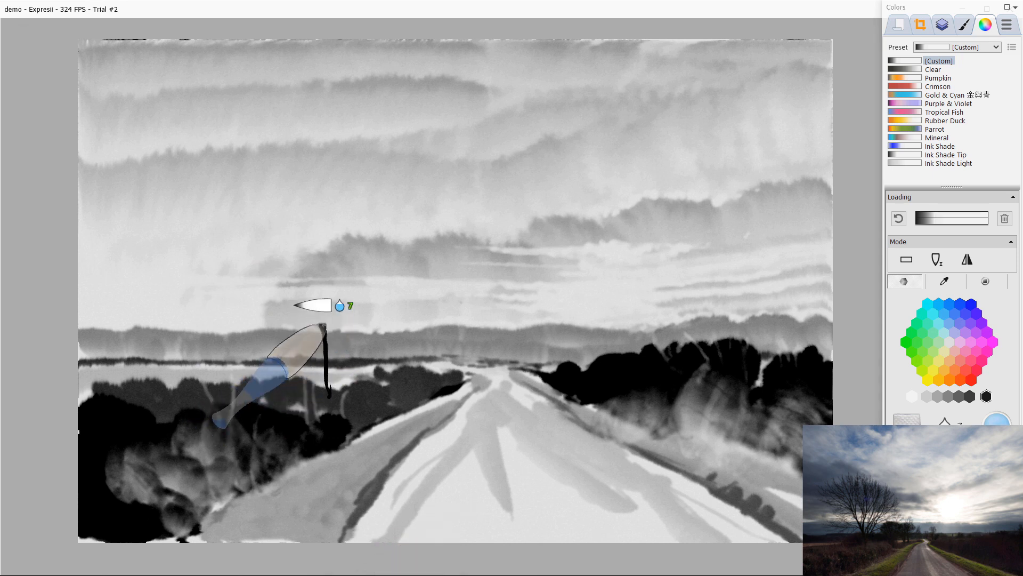
drag(322, 324, 337, 393)
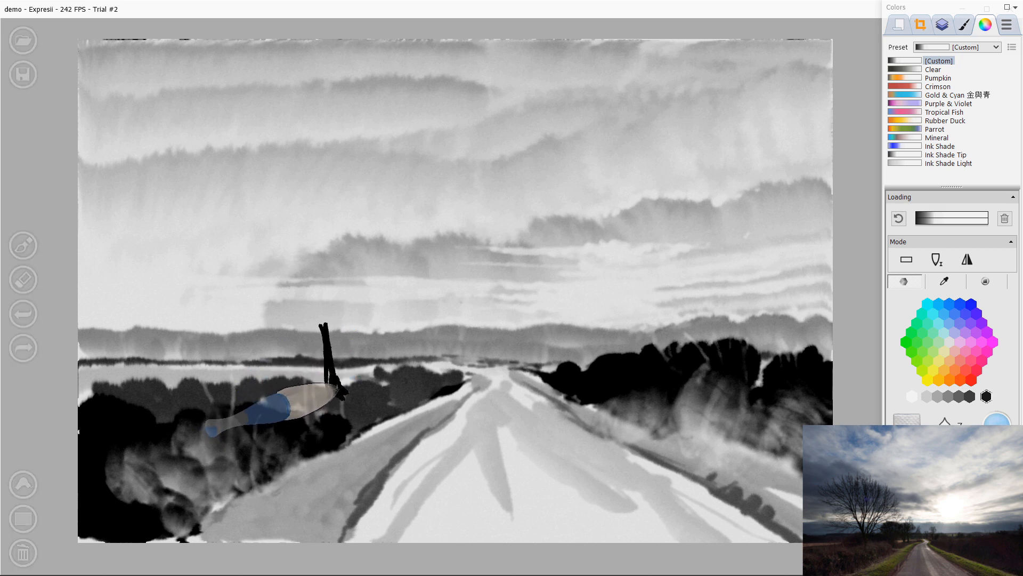
mouse_move(325, 321)
mouse_down()
mouse_move(320, 296)
mouse_move(340, 392)
mouse_move(311, 279)
mouse_move(264, 225)
mouse_move(214, 116)
mouse_up()
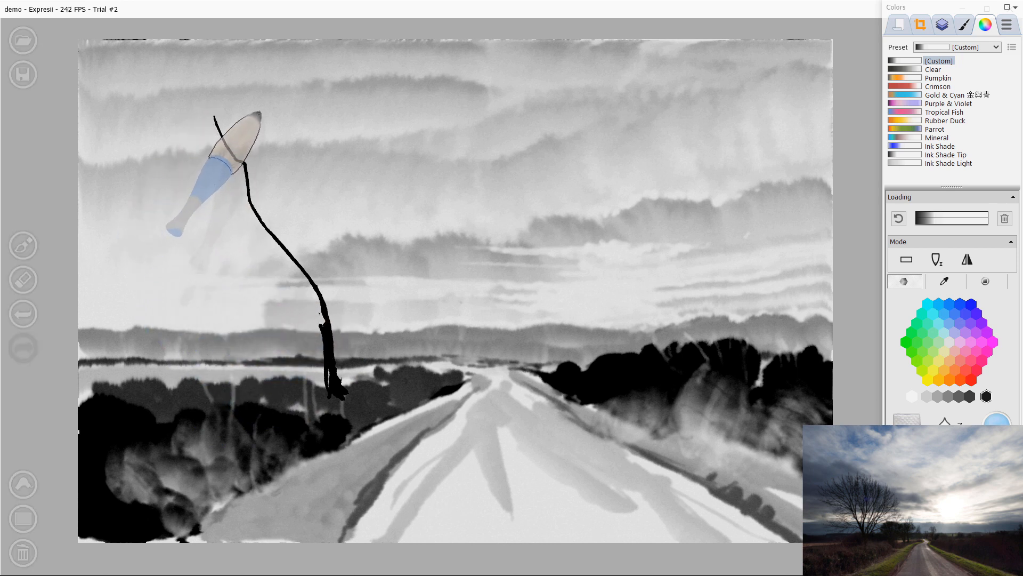
drag(269, 138, 293, 243)
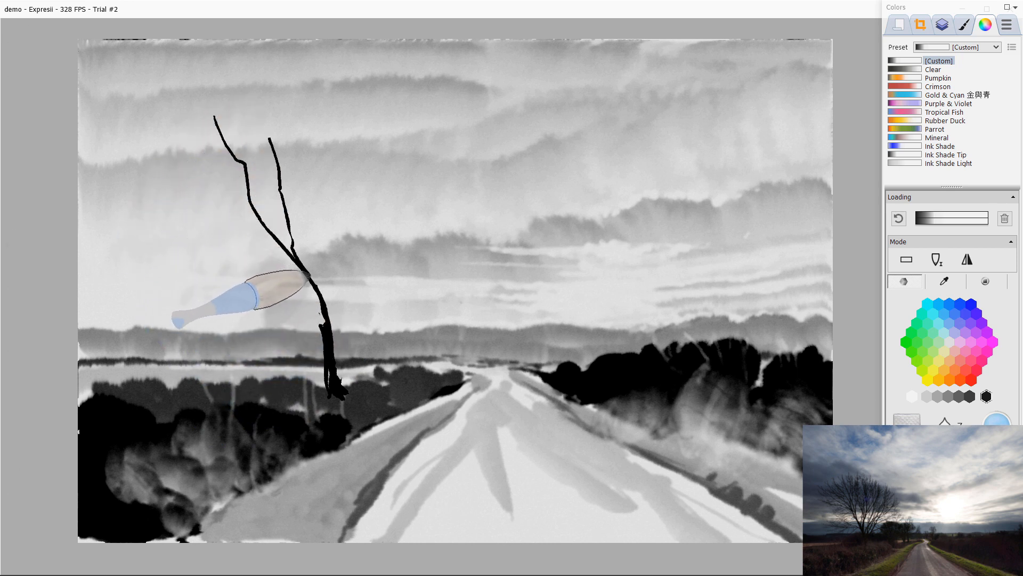
mouse_move(350, 187)
mouse_down()
mouse_move(353, 252)
mouse_move(333, 320)
mouse_up()
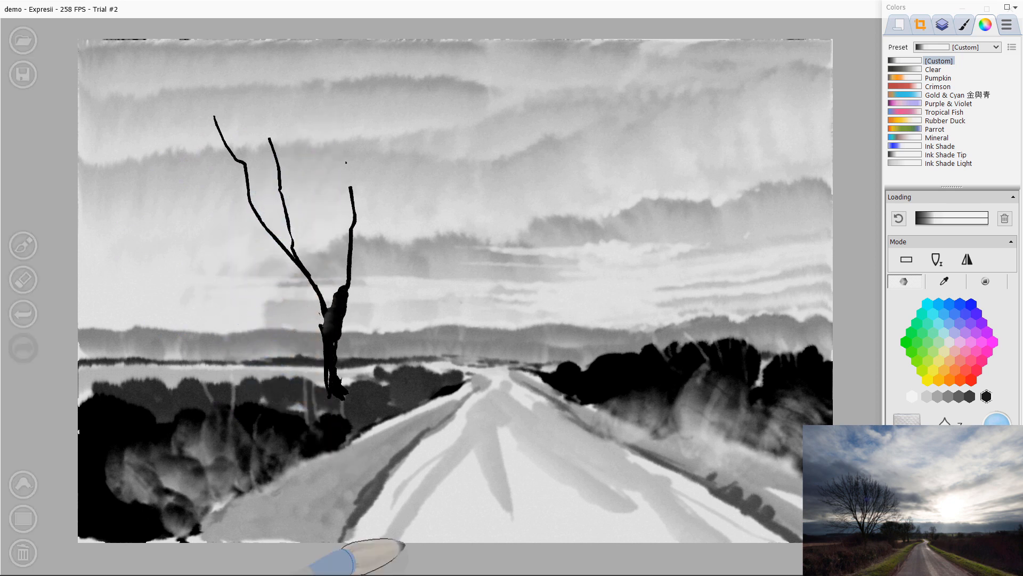
Step: Thicken the upper trunk, then switch to a size 1 brush and paint thin branches fanning out to the right
mouse_move(358, 187)
mouse_down()
mouse_move(344, 399)
mouse_move(339, 336)
mouse_move(346, 394)
mouse_up()
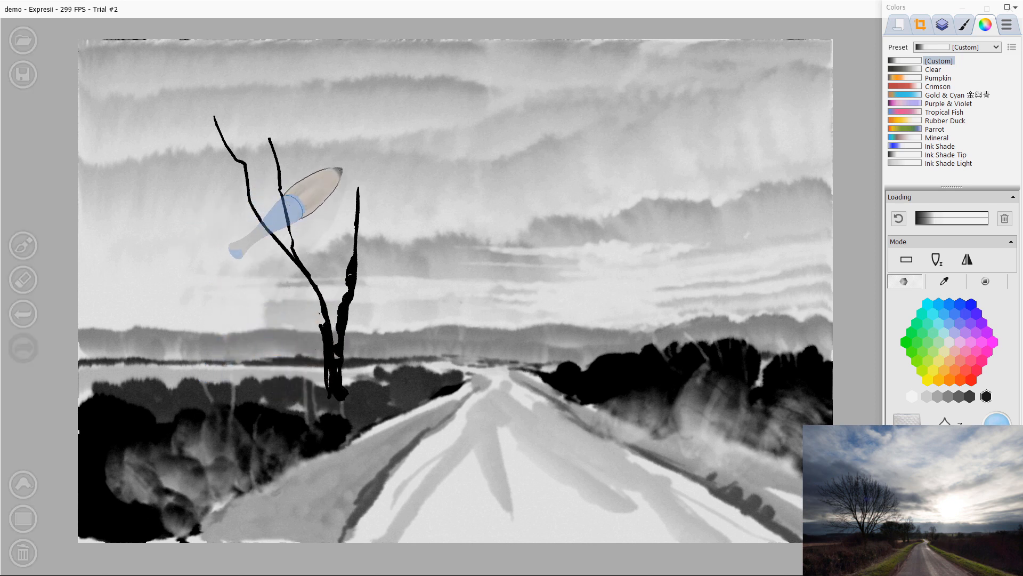
key([)
key([)
key([)
key([)
key([)
key([)
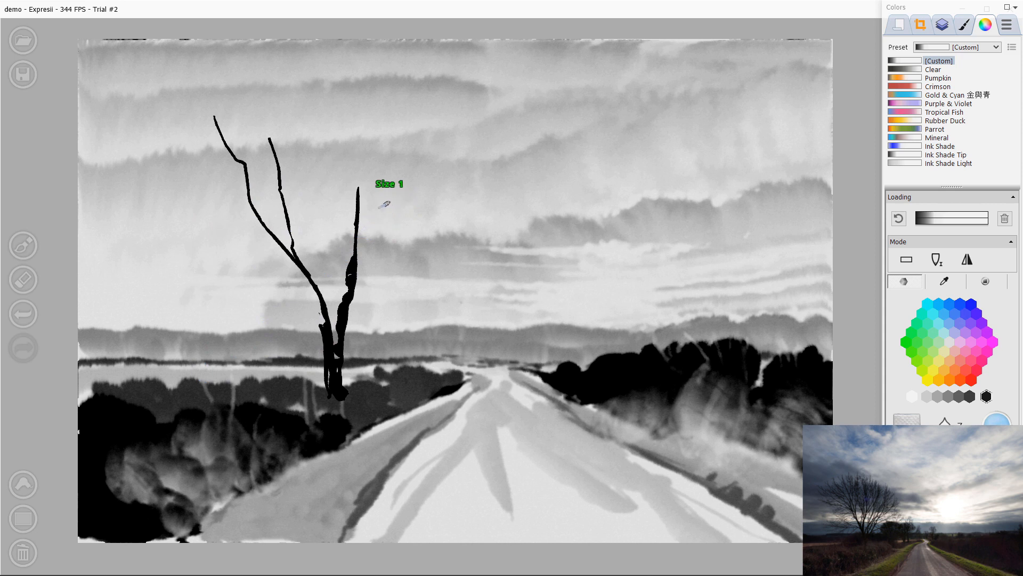
drag(384, 164, 350, 284)
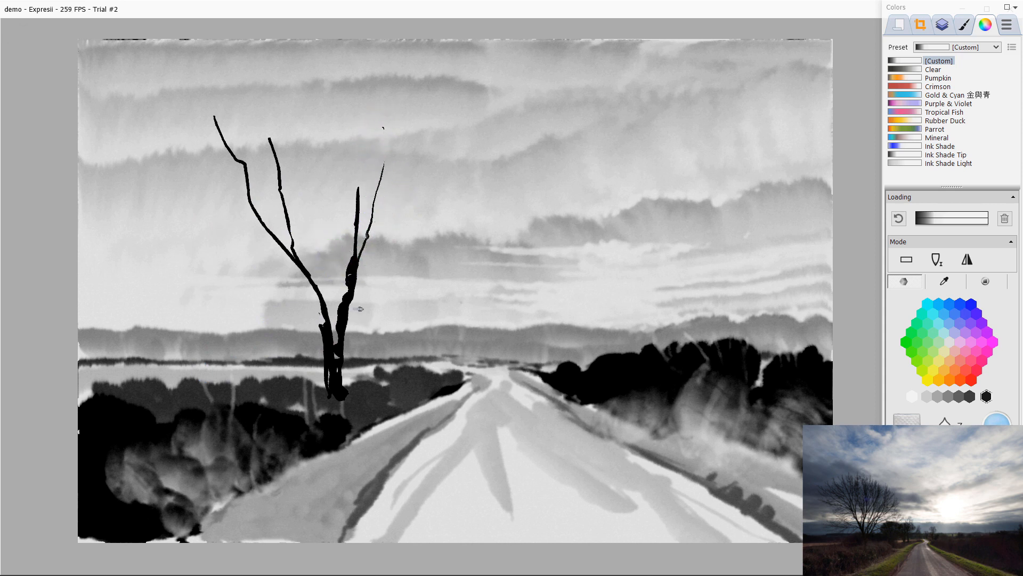
mouse_move(423, 140)
mouse_down()
mouse_move(383, 252)
mouse_move(360, 280)
mouse_up()
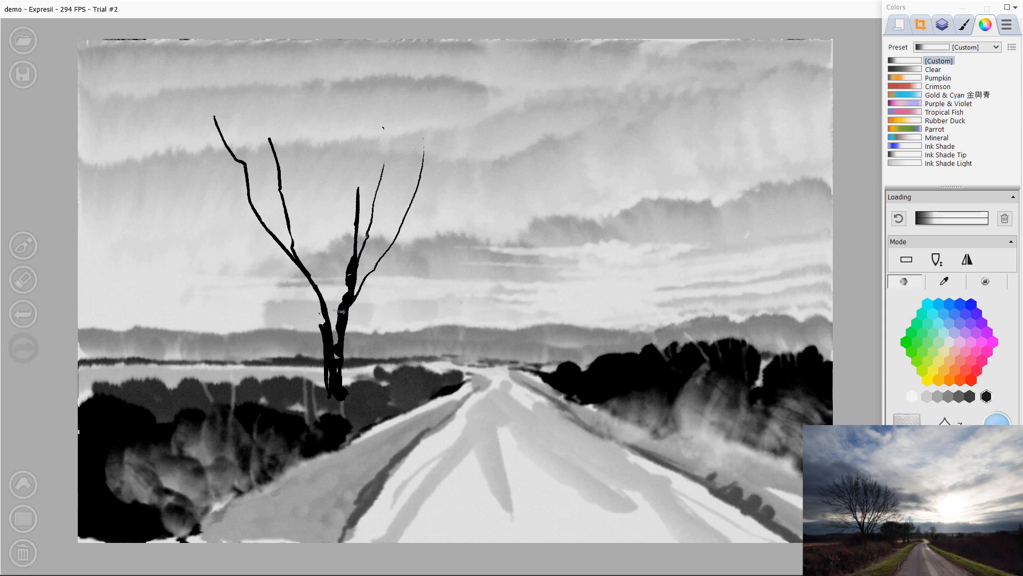
drag(419, 218, 330, 349)
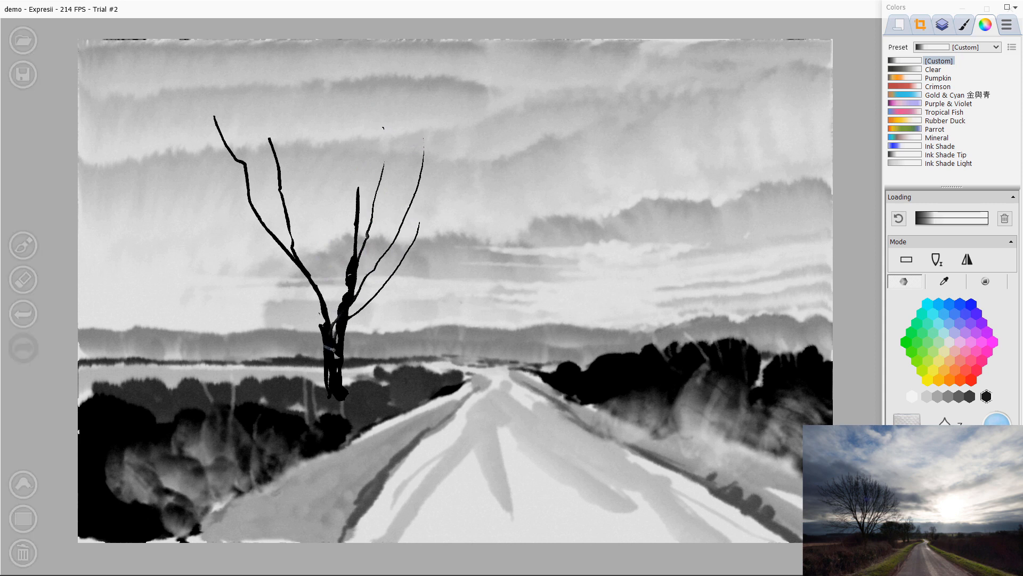
key(])
drag(449, 259, 373, 300)
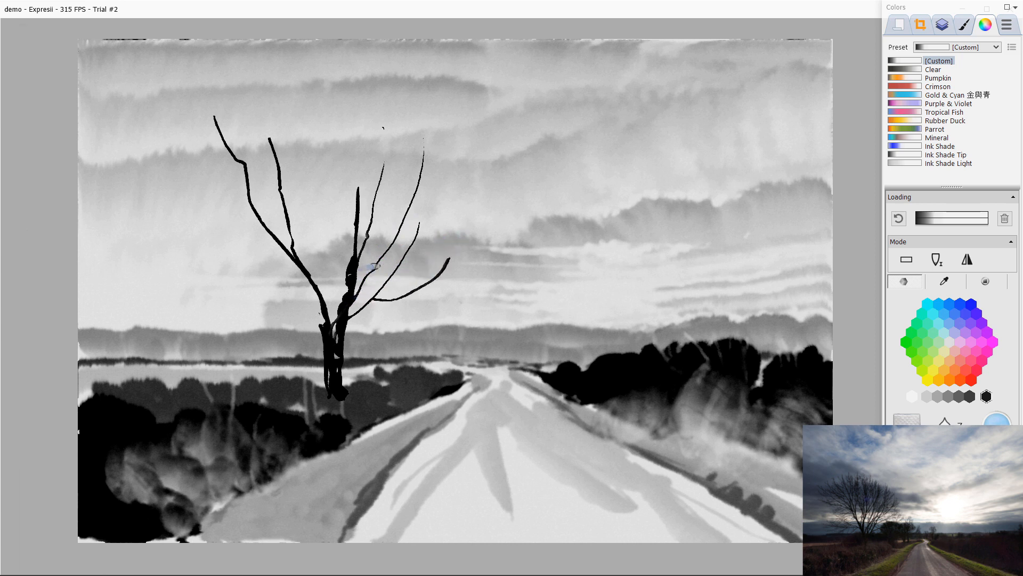
mouse_move(446, 196)
mouse_down()
mouse_move(376, 270)
mouse_move(335, 349)
mouse_move(330, 334)
mouse_up()
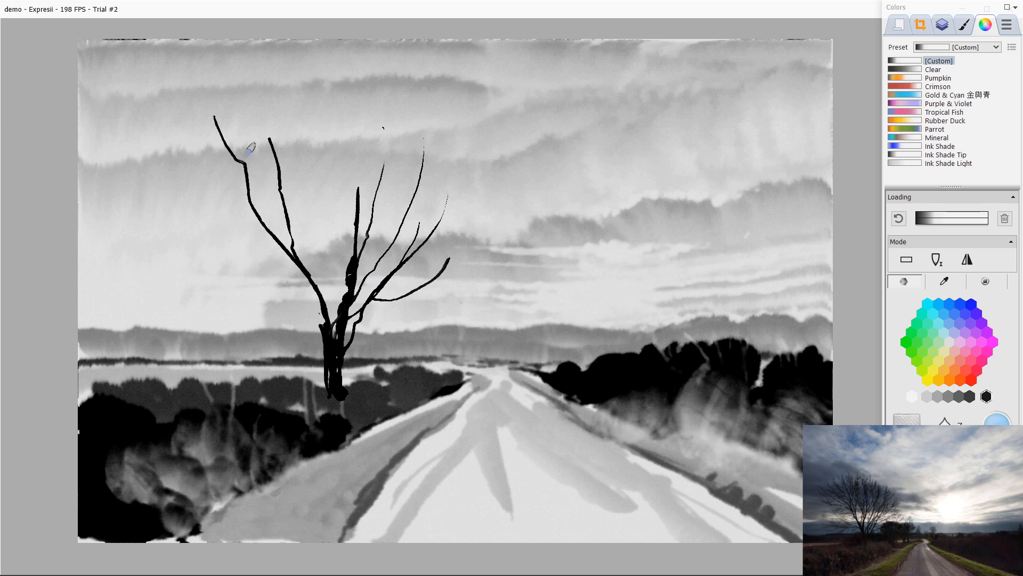
Step: Add fine twigs to the tops of the tree's left branches
drag(254, 85, 272, 157)
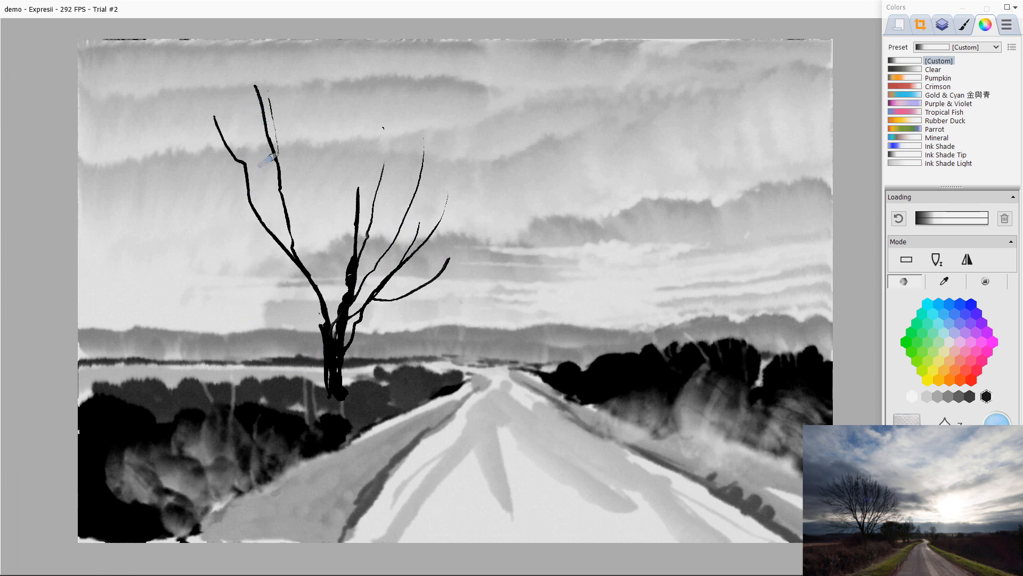
drag(277, 84, 284, 188)
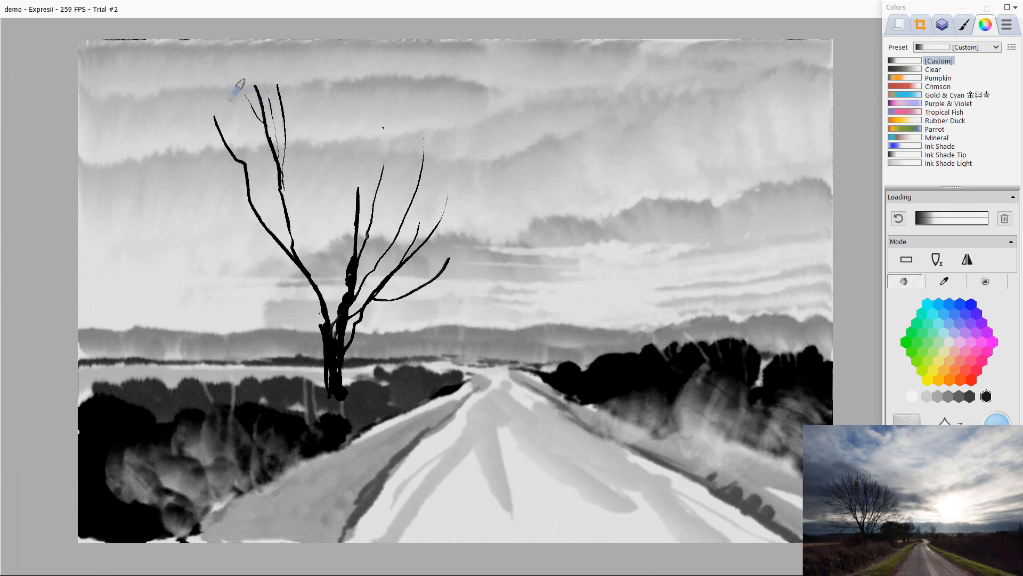
drag(244, 79, 268, 136)
drag(238, 86, 271, 172)
drag(246, 131, 275, 187)
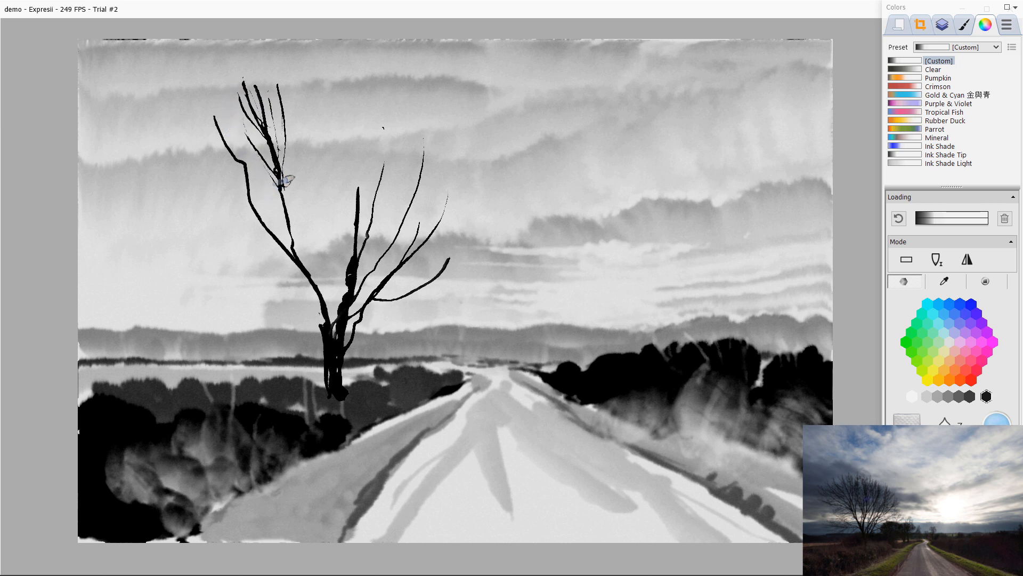
drag(303, 140, 286, 187)
drag(293, 151, 289, 220)
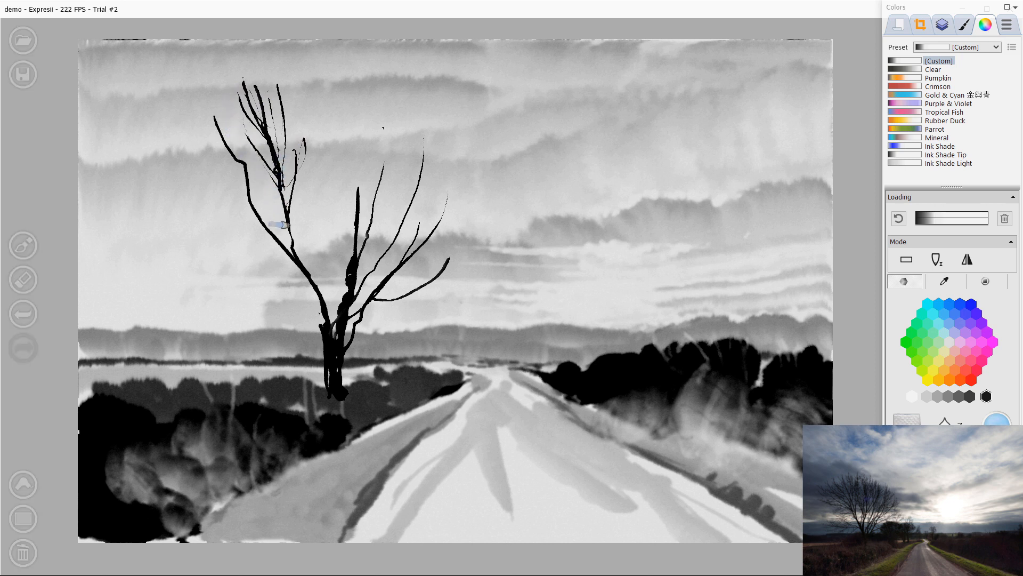
drag(196, 110, 238, 153)
mouse_move(238, 138)
mouse_down()
mouse_move(243, 165)
mouse_move(196, 129)
mouse_move(245, 167)
mouse_move(223, 168)
mouse_move(248, 190)
mouse_up()
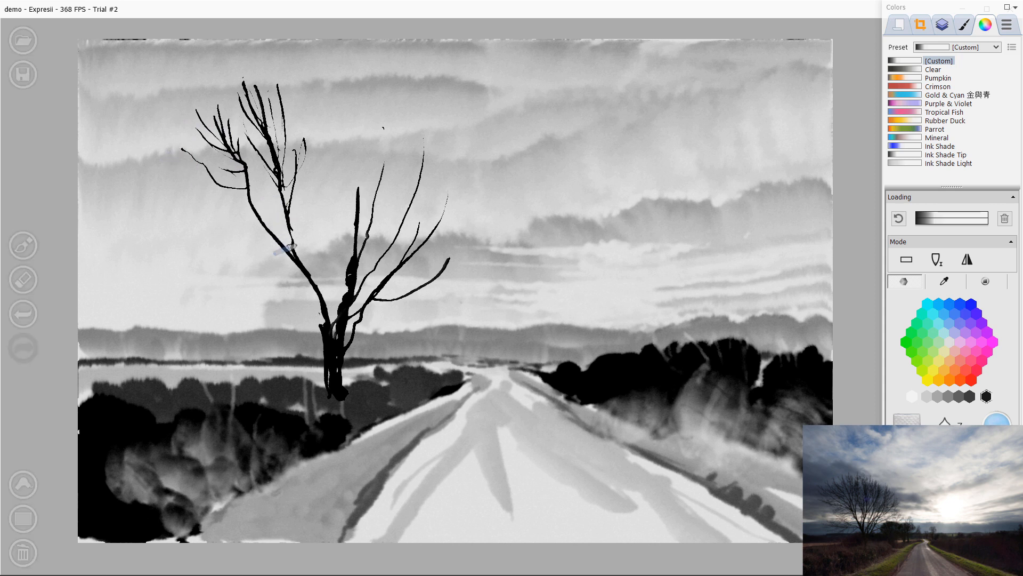
Step: Paint thin branches spreading leftwards from the middle of the tree
drag(292, 265, 191, 220)
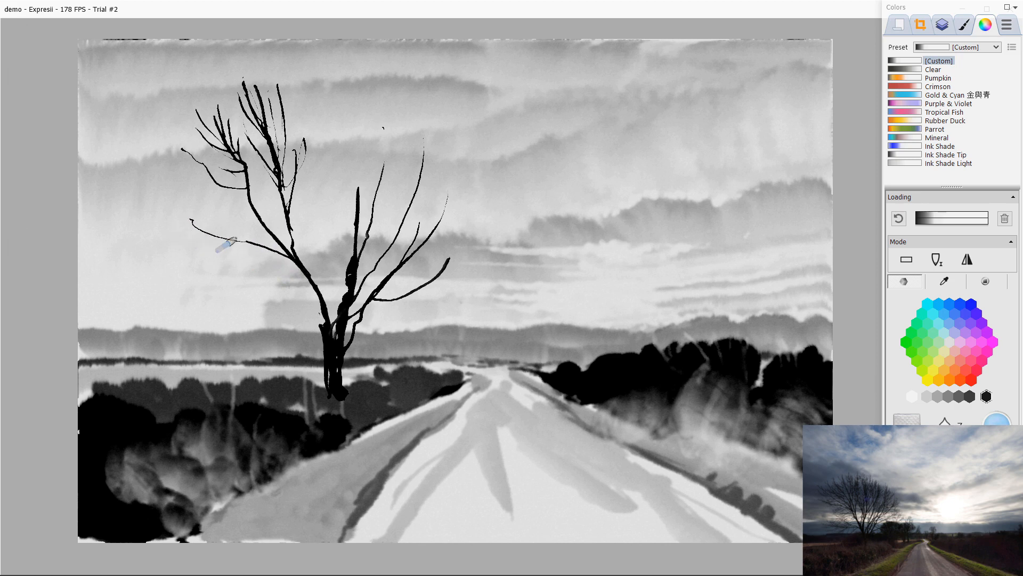
mouse_move(247, 244)
mouse_down()
mouse_move(179, 234)
mouse_move(214, 260)
mouse_up()
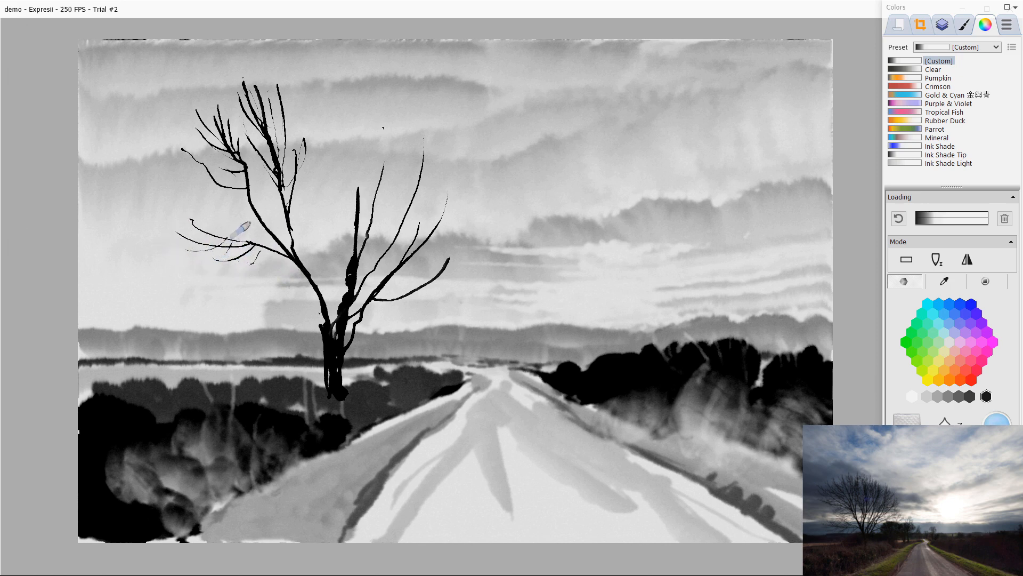
drag(252, 210, 176, 186)
drag(192, 219, 179, 198)
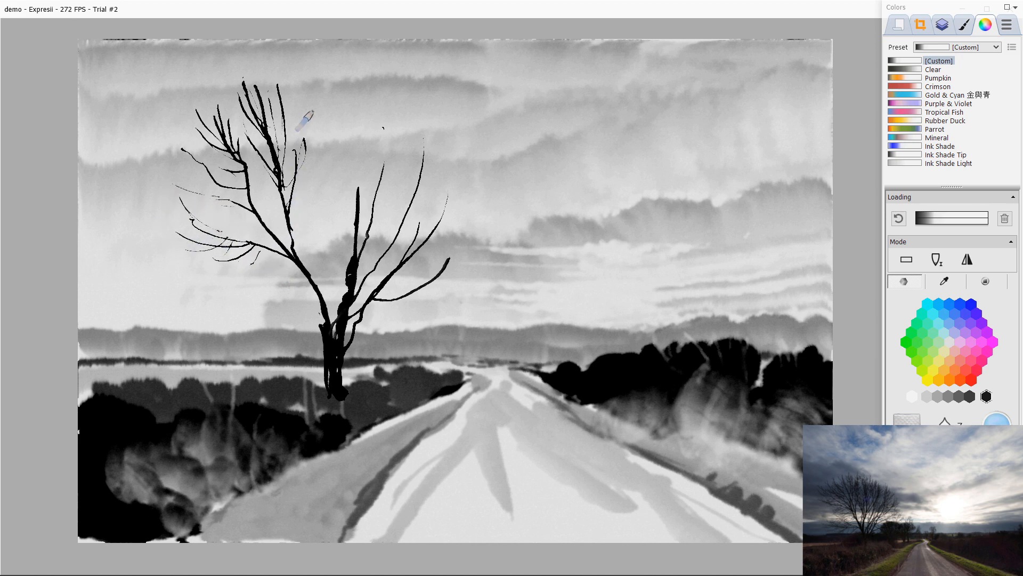
Step: Add short twigs in the upper middle of the tree's crown
drag(312, 113, 292, 186)
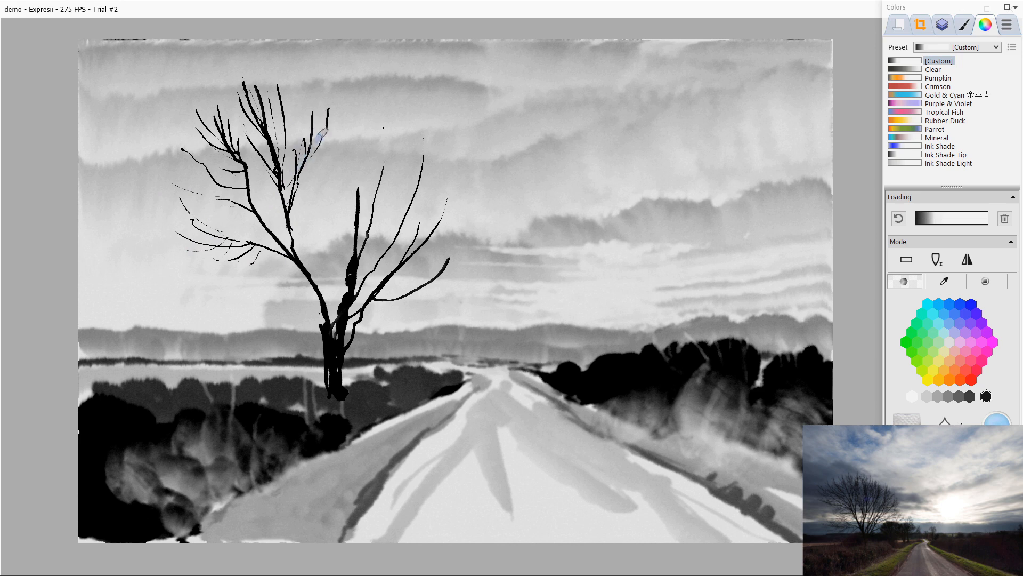
drag(323, 134, 292, 180)
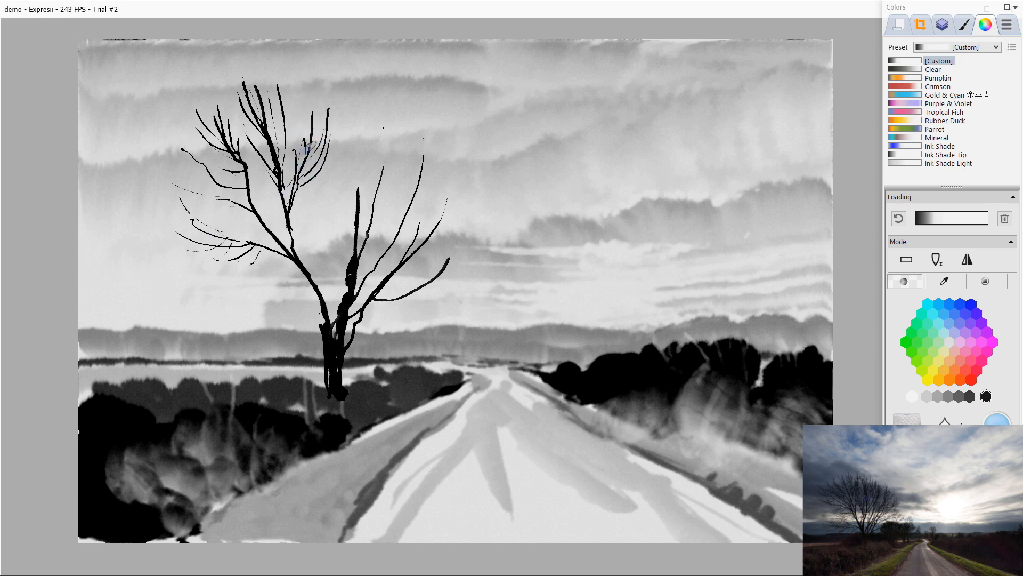
drag(335, 122, 325, 143)
drag(338, 128, 326, 149)
drag(315, 81, 325, 138)
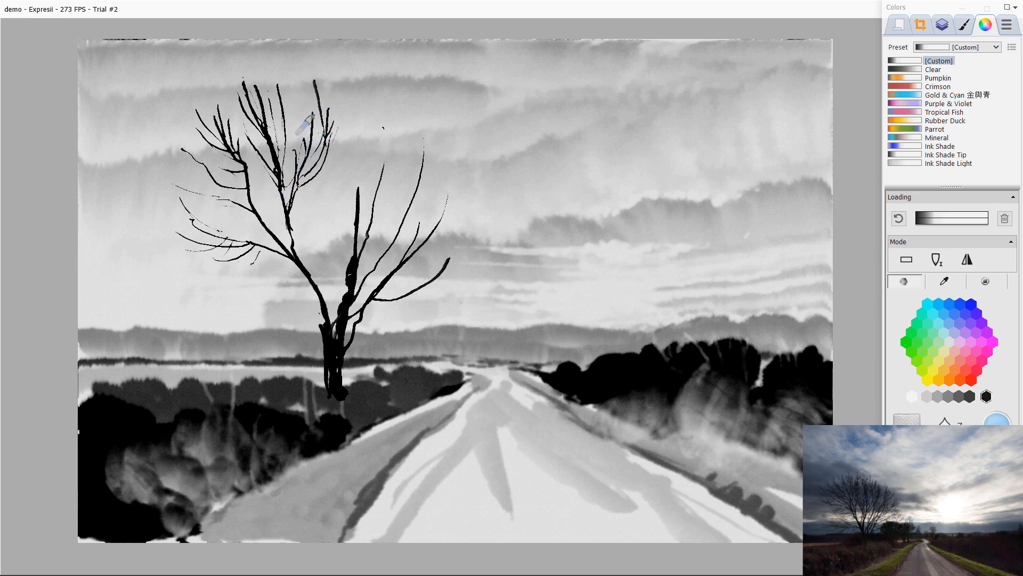
drag(338, 104, 326, 143)
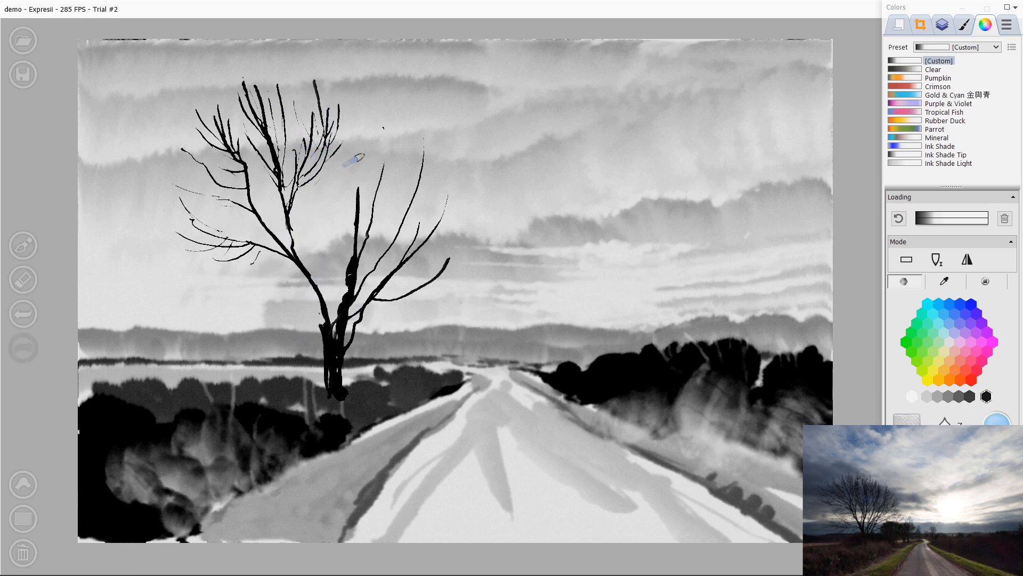
Step: Paint more crossing branches in the right half of the crown
drag(359, 127, 358, 211)
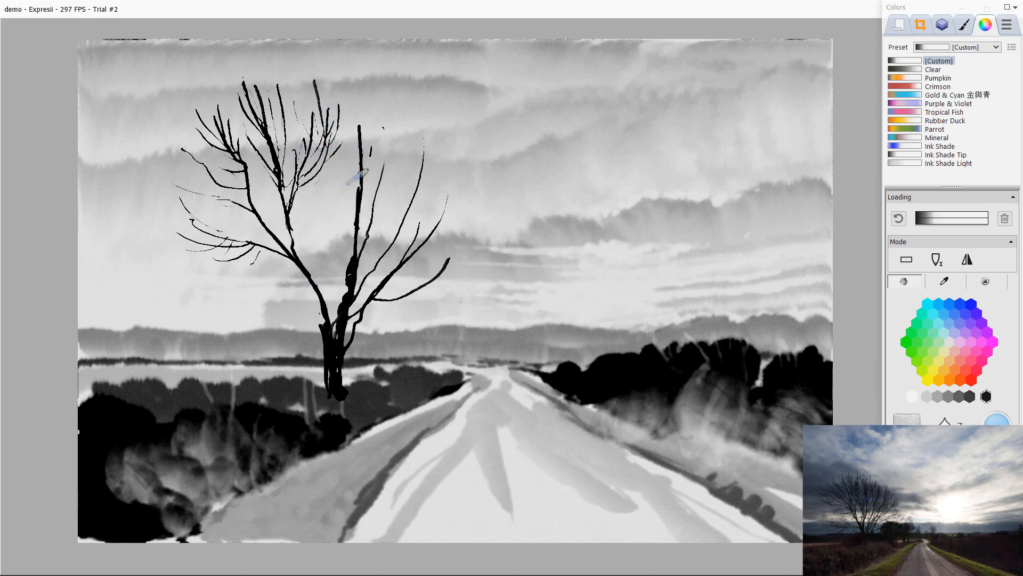
drag(368, 170, 363, 183)
drag(381, 151, 361, 218)
mouse_move(338, 142)
mouse_down()
mouse_move(360, 199)
mouse_move(316, 141)
mouse_up()
drag(358, 218, 318, 183)
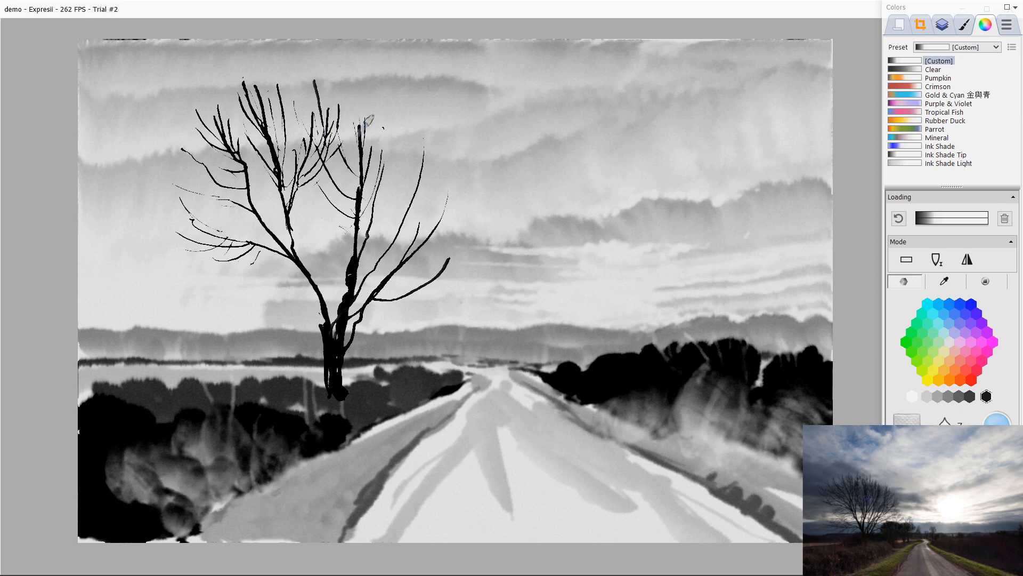
mouse_move(367, 176)
mouse_down()
mouse_move(372, 149)
mouse_move(398, 107)
mouse_move(400, 136)
mouse_up()
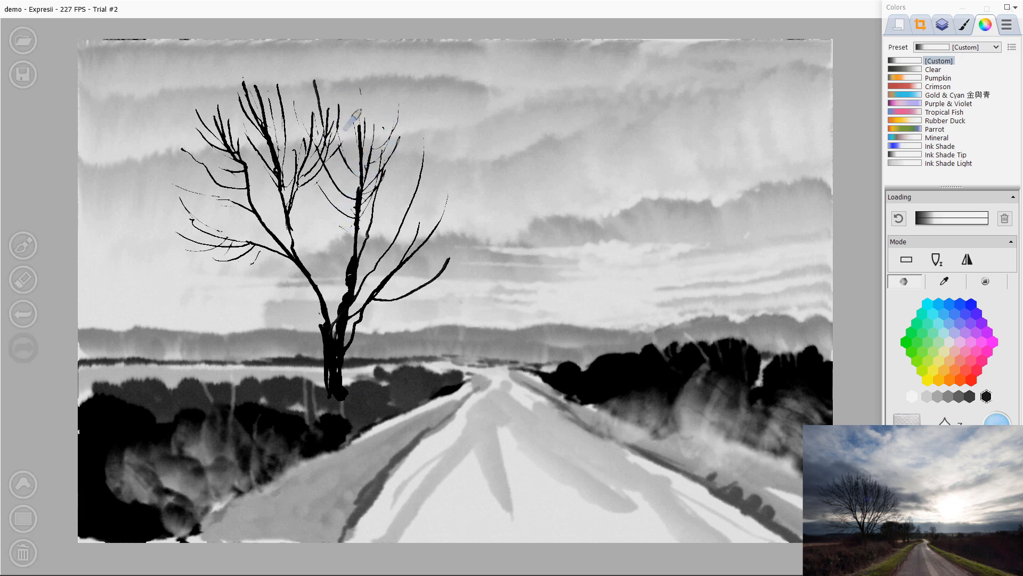
Step: Extend branches above the crown, add a branch leftward and strengthen the trunk's middle
drag(361, 75, 362, 154)
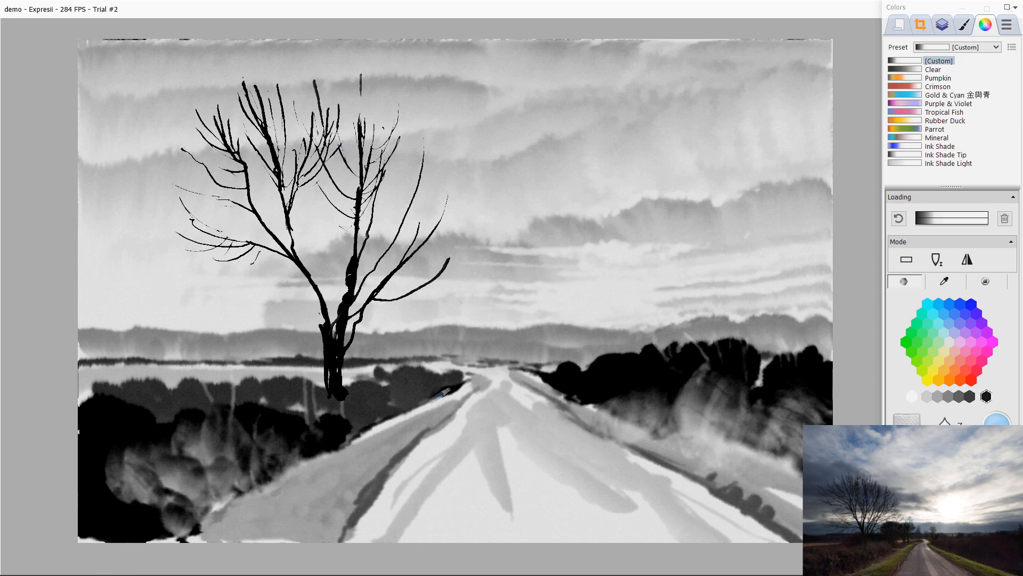
drag(334, 97, 367, 173)
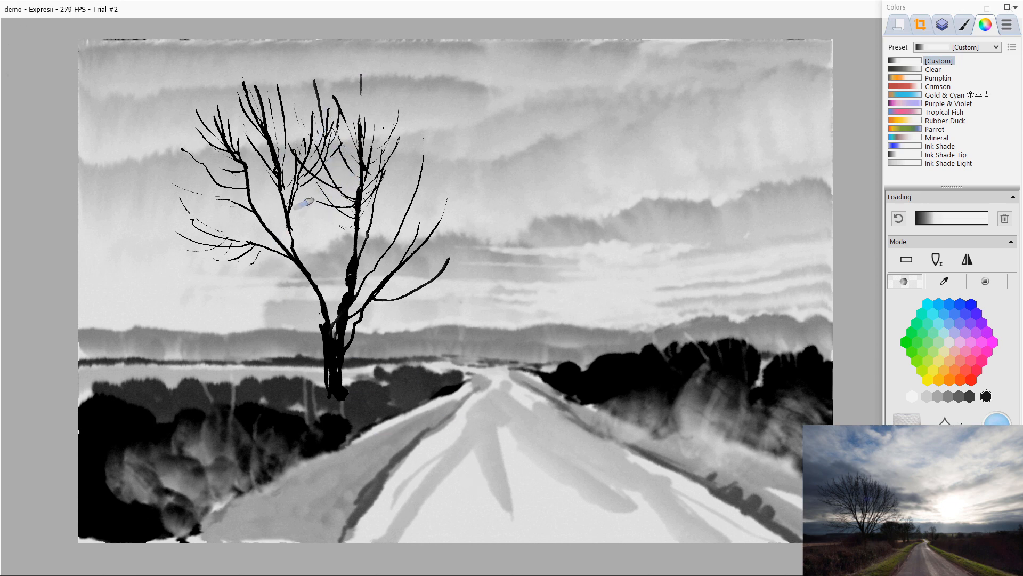
drag(357, 213, 274, 238)
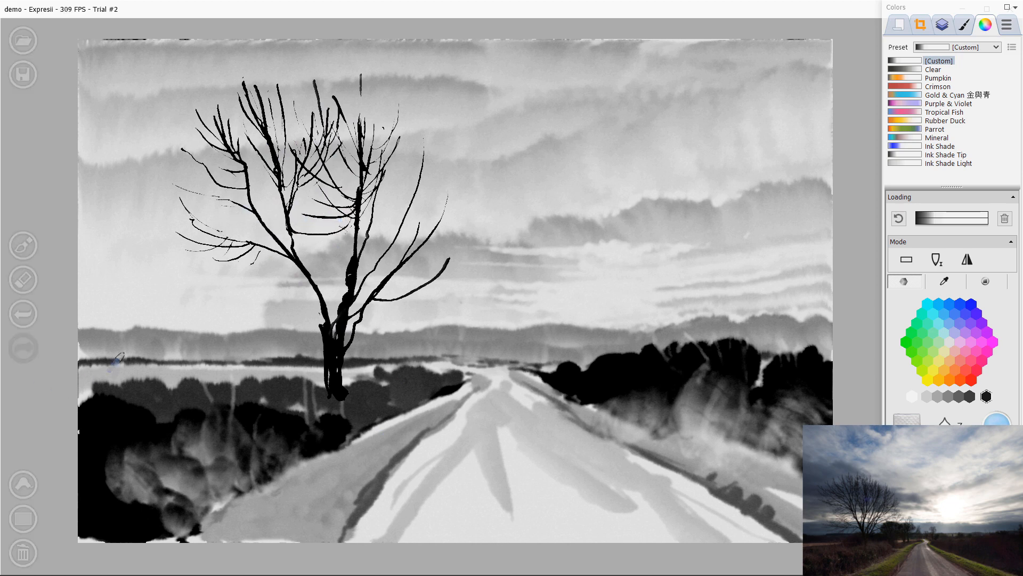
drag(347, 198, 333, 332)
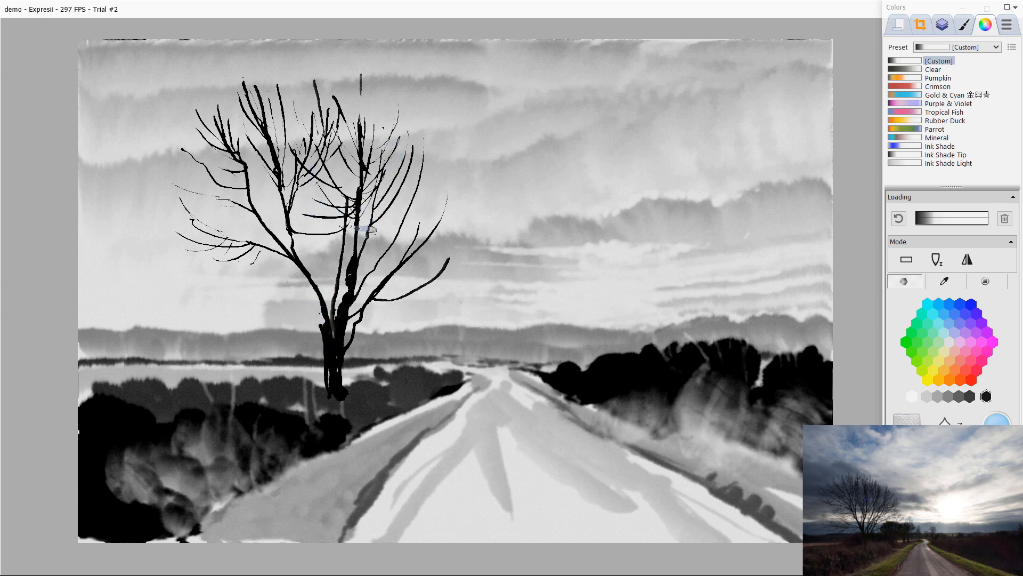
Step: Paint a low branch reaching left from the trunk and another within the right crown
key(8)
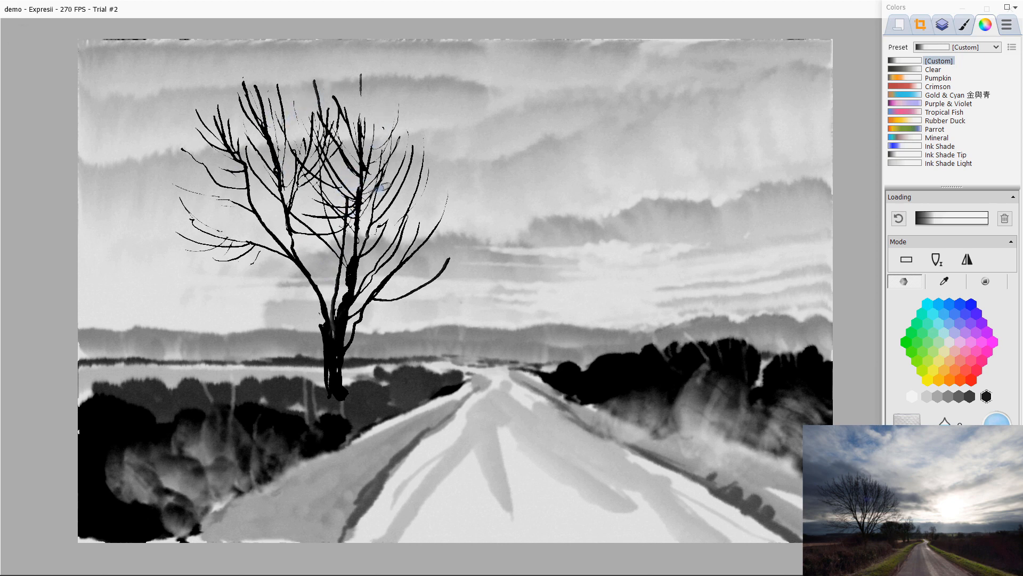
drag(385, 241, 354, 297)
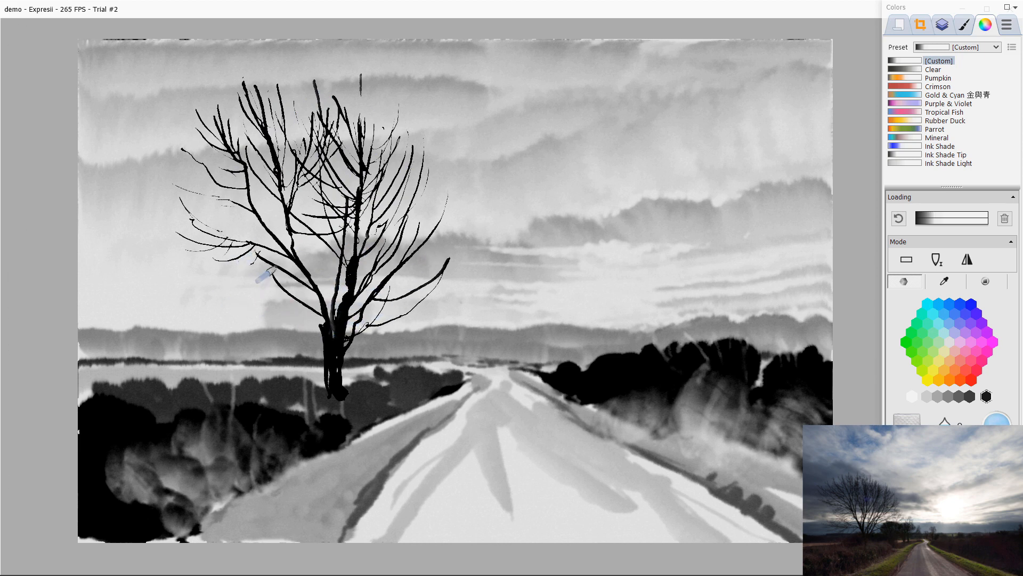
drag(315, 344, 224, 293)
click(228, 278)
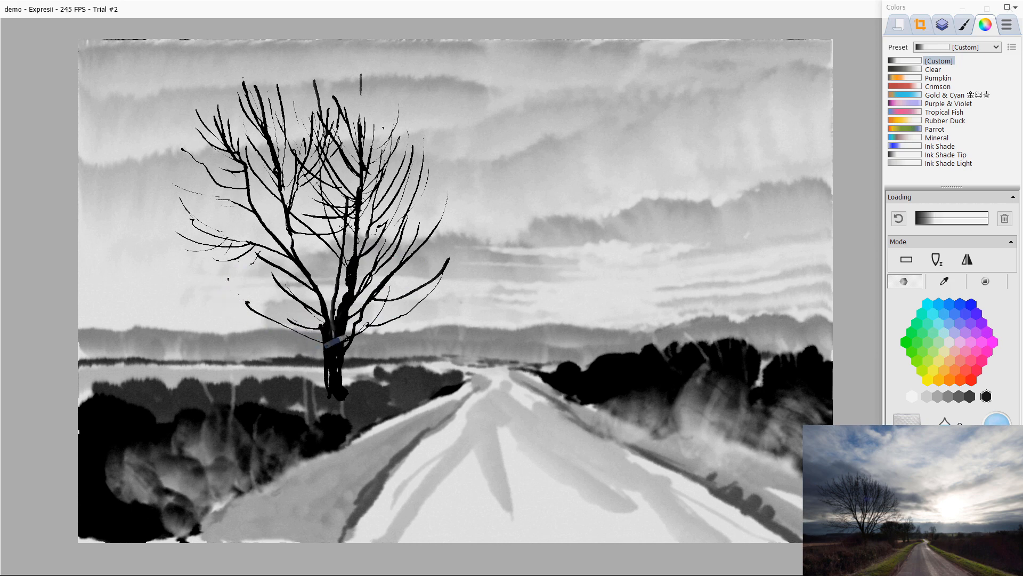
Step: Paint a small bare bushy tree near the road's vanishing point
drag(395, 338, 400, 388)
drag(408, 331, 406, 389)
mouse_move(415, 329)
mouse_down()
mouse_move(436, 347)
mouse_move(408, 386)
mouse_up()
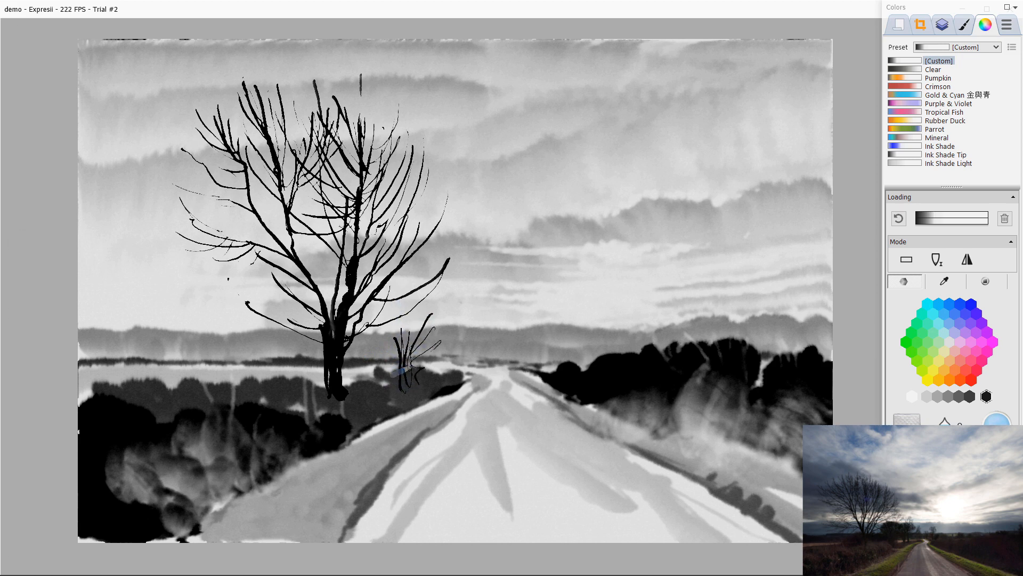
mouse_move(411, 312)
mouse_down()
mouse_move(397, 328)
mouse_move(410, 346)
mouse_move(377, 330)
mouse_move(395, 358)
mouse_move(371, 333)
mouse_move(401, 369)
mouse_up()
mouse_move(399, 318)
mouse_down()
mouse_move(432, 341)
mouse_move(404, 359)
mouse_move(422, 377)
mouse_up()
Step: Increase the water loading and paint a second small tree just left of the road's end
drag(452, 346, 459, 372)
scroll(670, 384, up, 3)
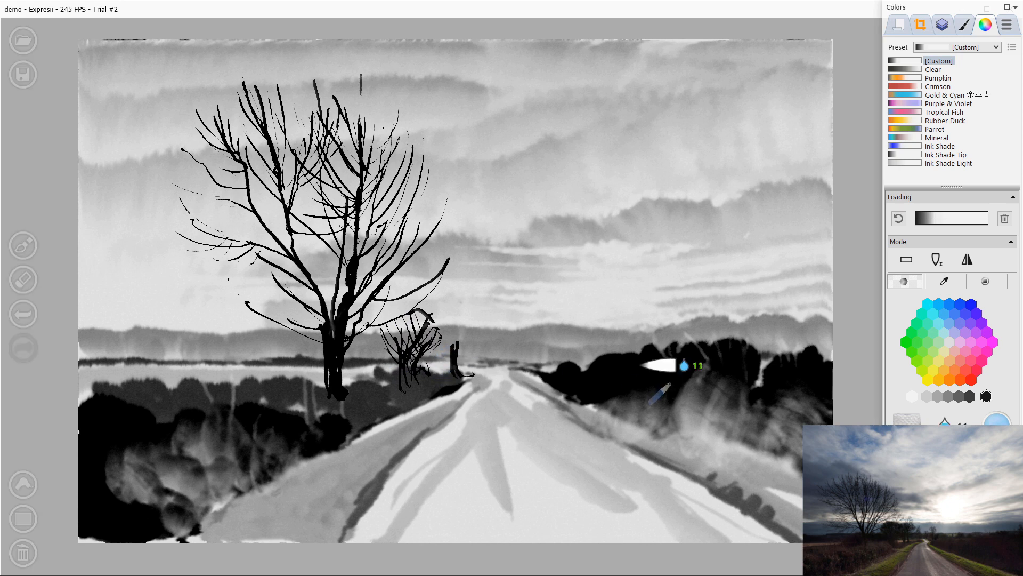
drag(463, 336, 453, 354)
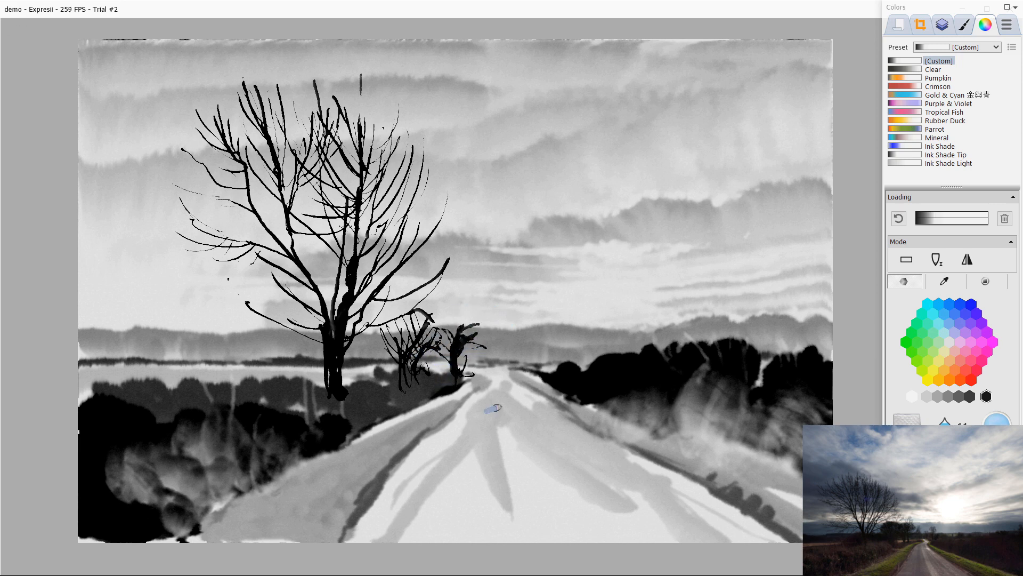
Step: Empty the brush and soften the small trees with misty clear-water strokes
click(1005, 218)
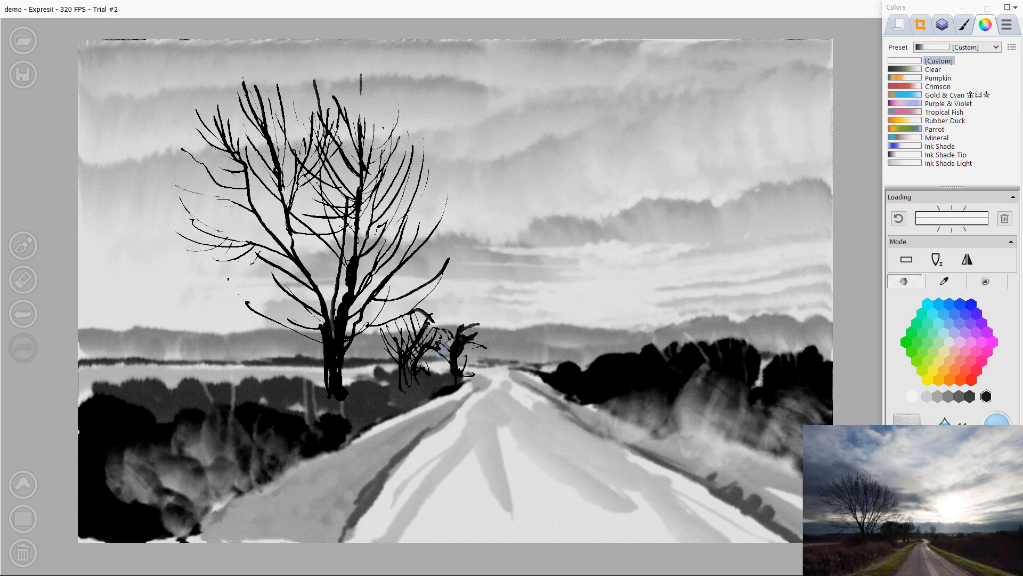
mouse_move(459, 338)
mouse_down()
mouse_move(465, 357)
mouse_move(476, 354)
mouse_up()
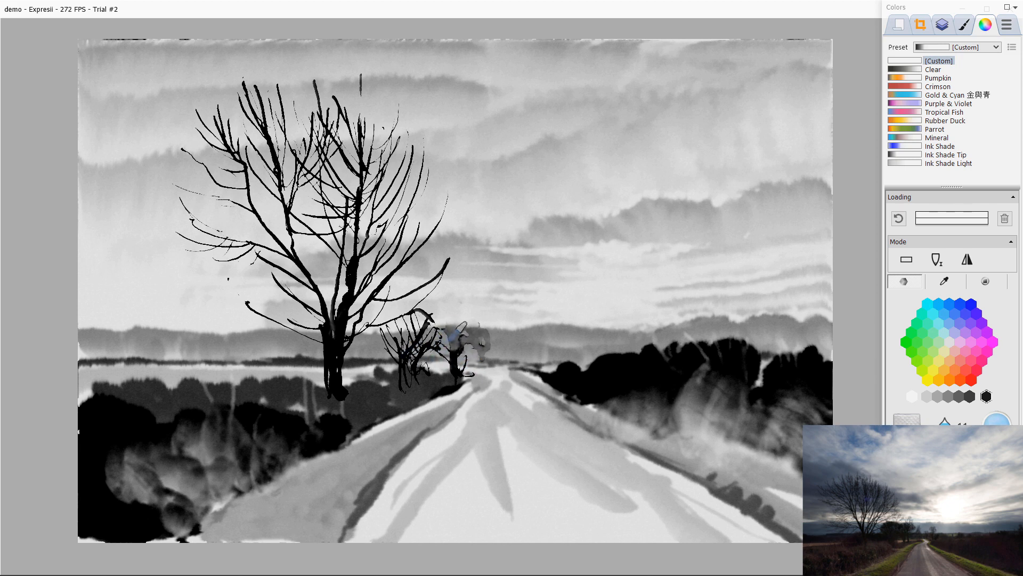
mouse_move(458, 363)
mouse_down()
mouse_move(420, 368)
mouse_move(415, 329)
mouse_up()
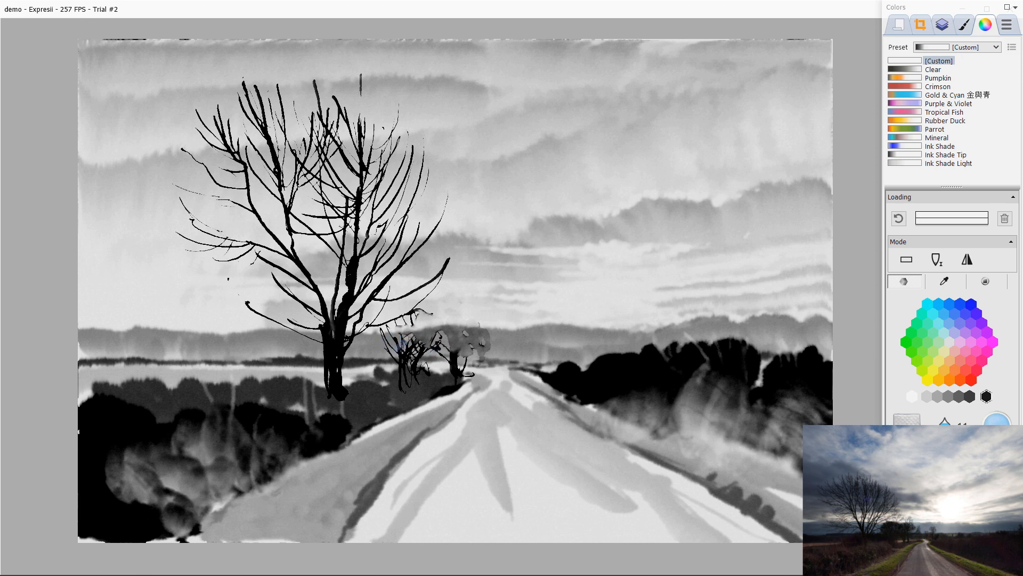
Step: Add one more clear-water stroke over the small trees, then reload ink and darken the small tree left of the road's end
mouse_move(392, 344)
mouse_down()
mouse_move(404, 379)
mouse_move(401, 352)
mouse_move(414, 347)
mouse_move(389, 406)
mouse_move(401, 384)
mouse_move(405, 399)
mouse_move(390, 404)
mouse_move(400, 375)
mouse_move(435, 349)
mouse_up()
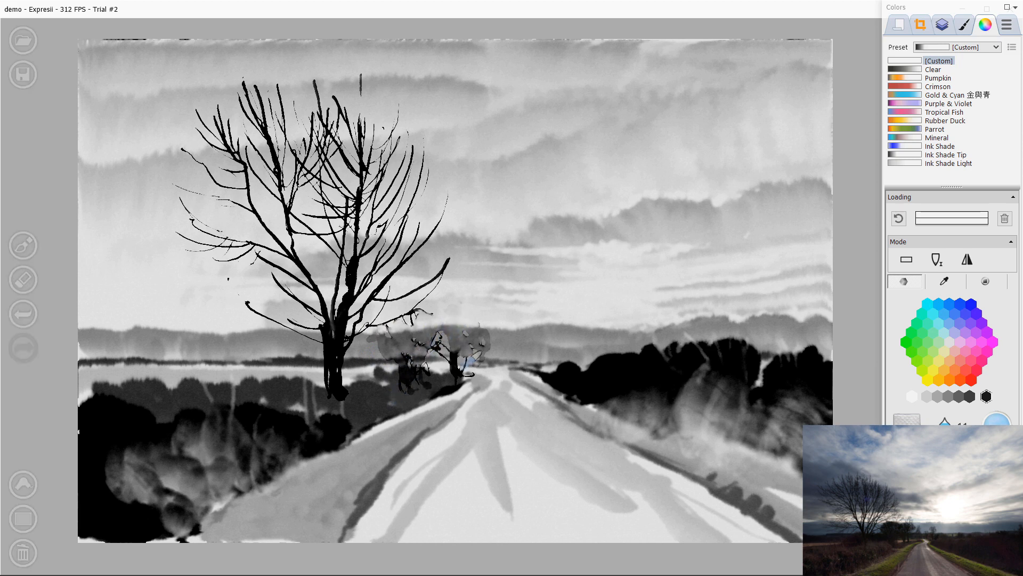
key(w)
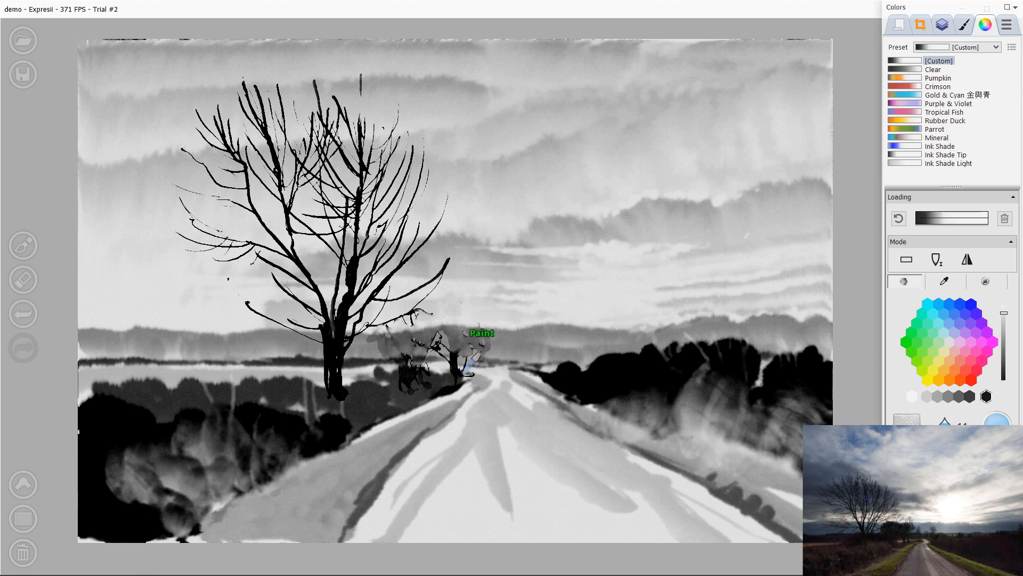
mouse_move(452, 306)
mouse_down()
mouse_move(451, 346)
mouse_move(462, 324)
mouse_up()
mouse_move(473, 317)
mouse_down()
mouse_move(470, 362)
mouse_move(452, 320)
mouse_move(459, 331)
mouse_move(444, 357)
mouse_move(465, 335)
mouse_move(443, 360)
mouse_move(476, 344)
mouse_move(442, 372)
mouse_up()
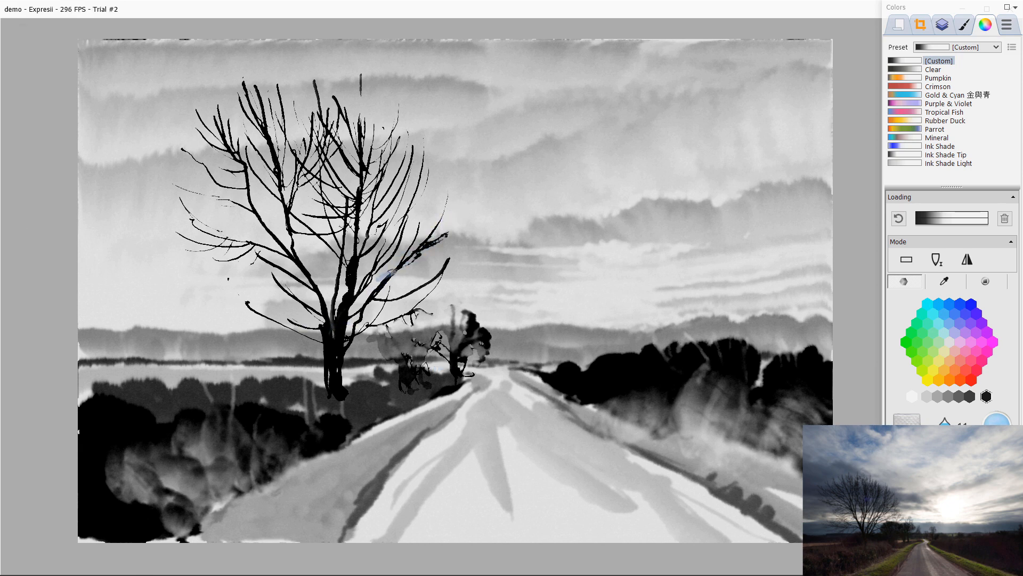
Step: Extend a branch in the big tree's crown and paint a small bare tree just right of the road's end
drag(468, 239, 421, 288)
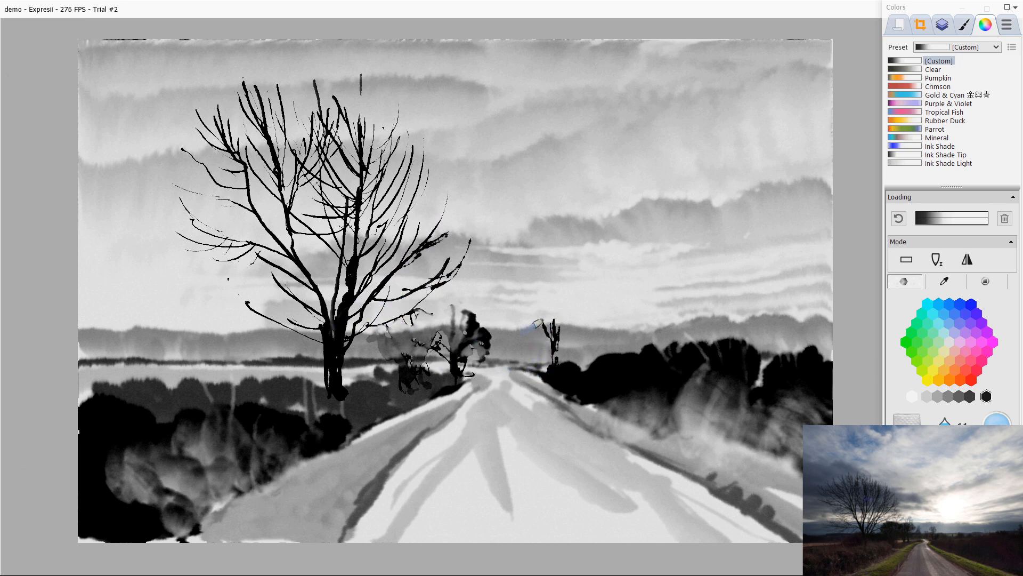
mouse_move(540, 308)
mouse_down()
mouse_move(557, 350)
mouse_move(528, 359)
mouse_up()
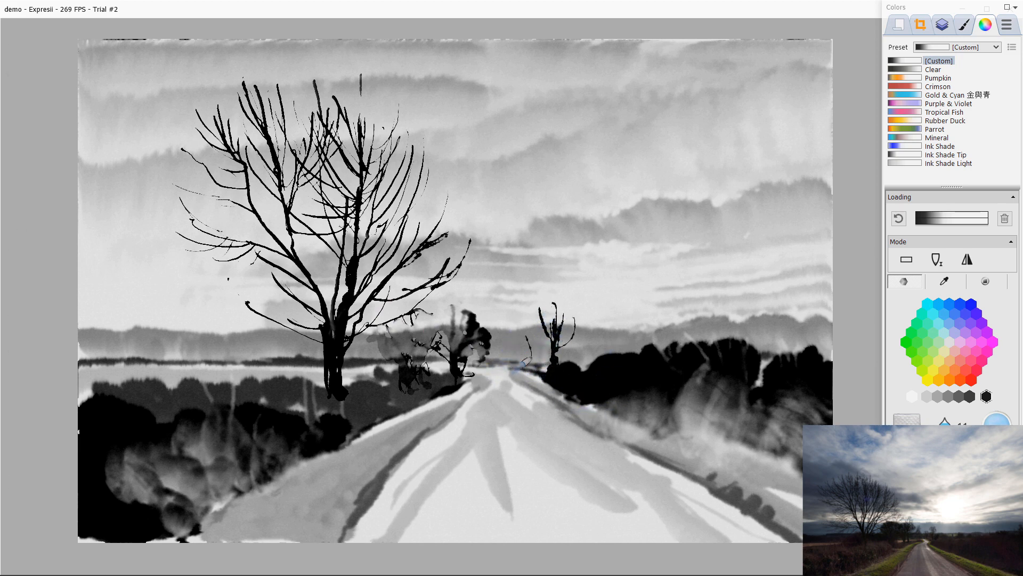
drag(513, 319, 536, 368)
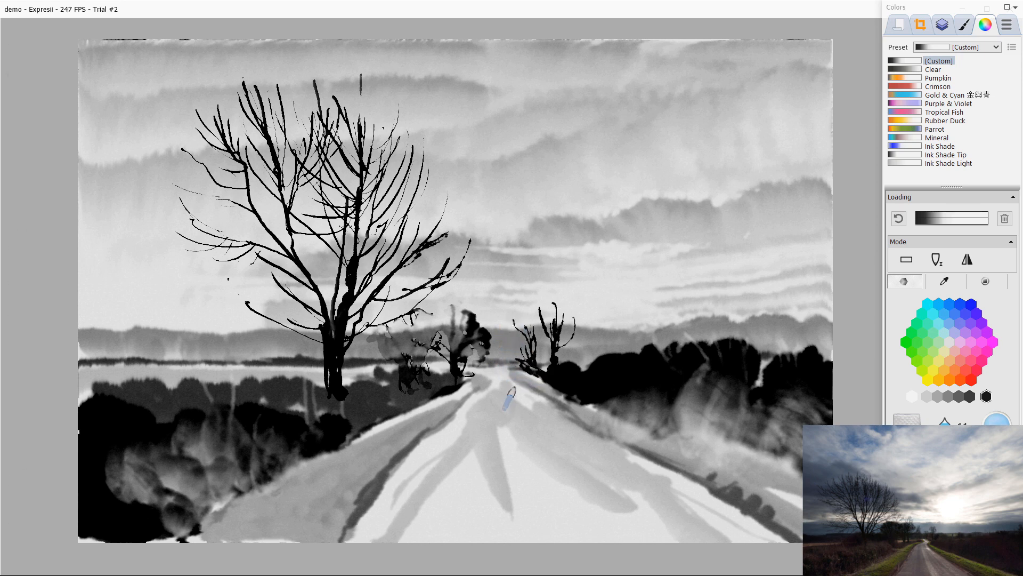
Step: Paint dark edge lines along the right and left sides of the road
drag(555, 401, 784, 537)
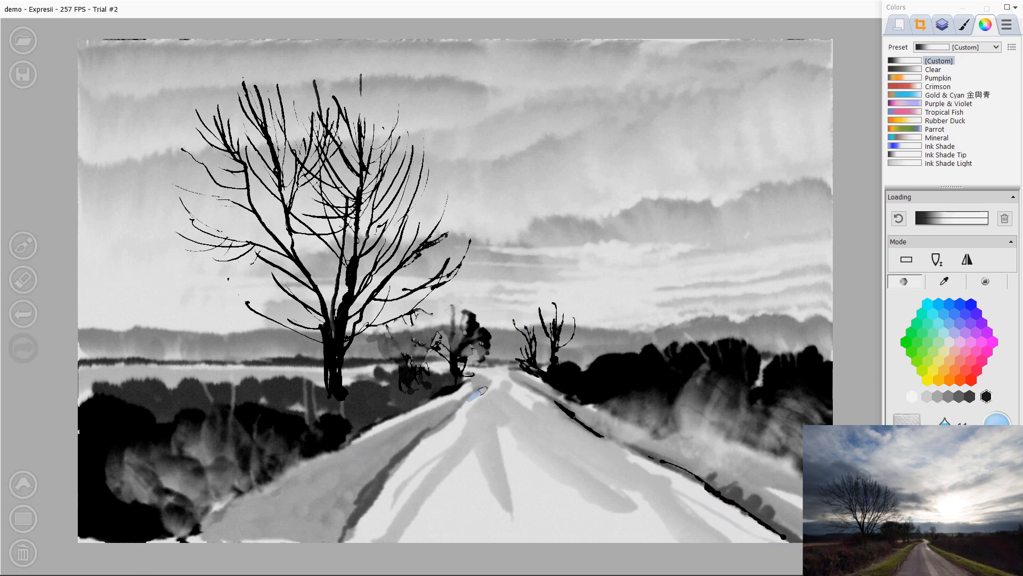
mouse_move(480, 377)
mouse_down()
mouse_move(483, 388)
mouse_move(426, 430)
mouse_up()
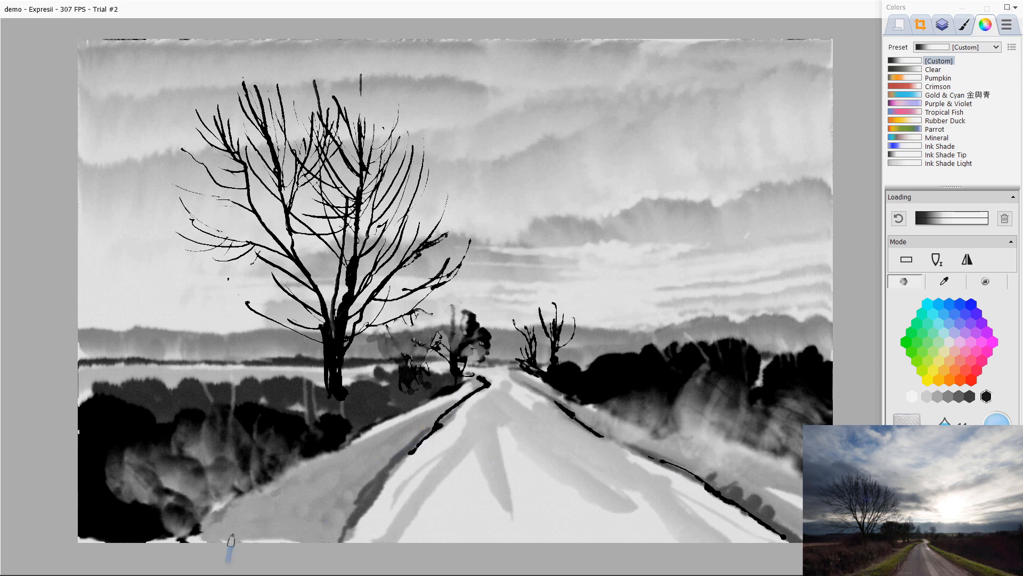
drag(409, 452, 344, 539)
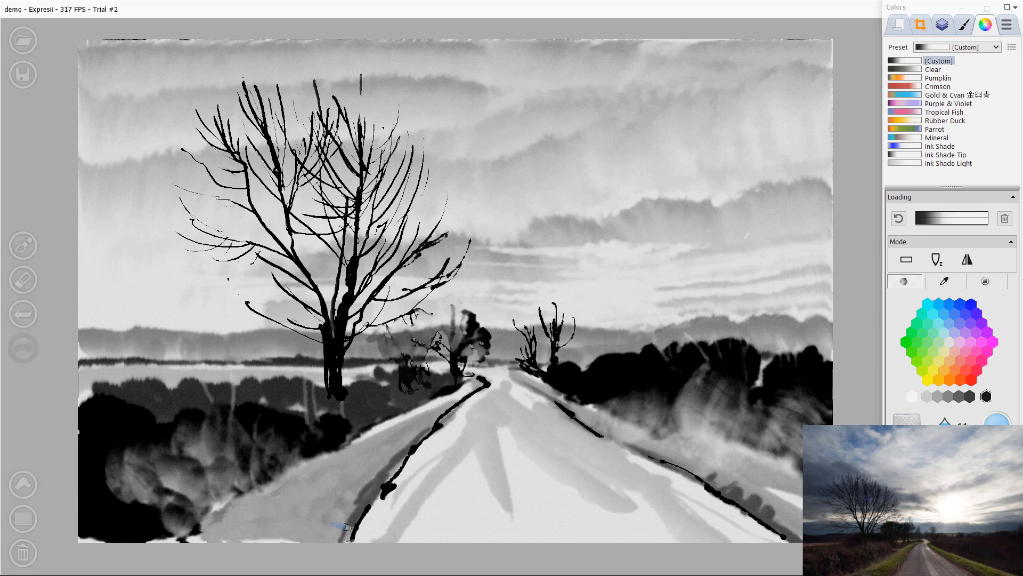
Step: Paint bare upright twigs rising from the top of the right tree mass
drag(697, 316, 707, 363)
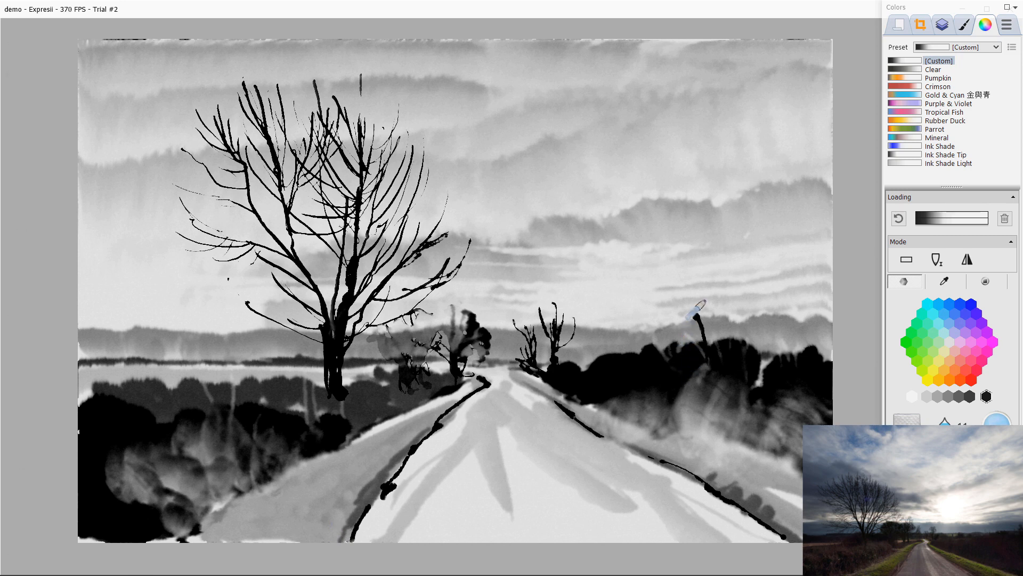
drag(710, 305, 713, 349)
drag(726, 313, 722, 338)
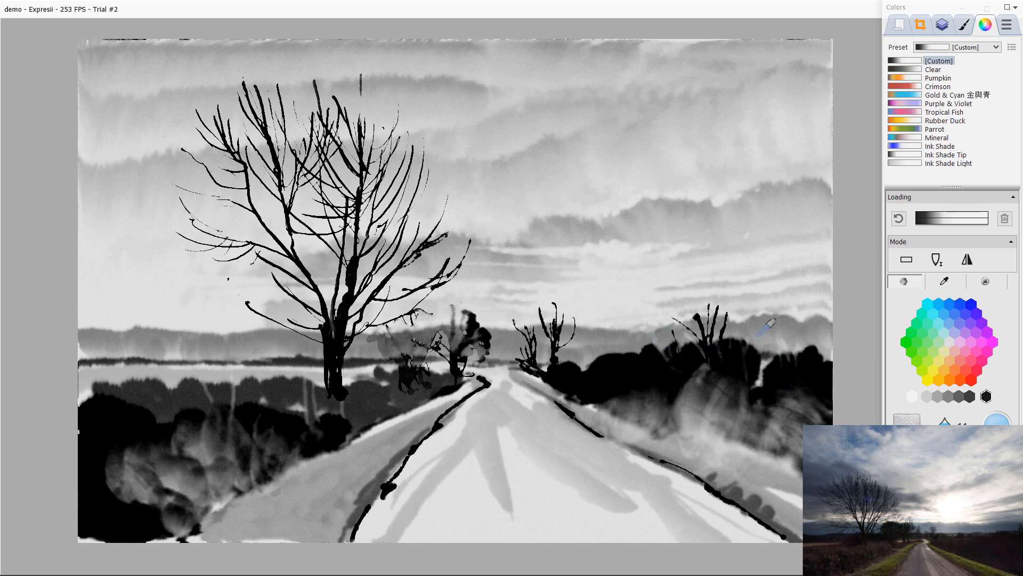
mouse_move(788, 315)
mouse_down()
mouse_move(792, 356)
mouse_move(793, 310)
mouse_move(793, 371)
mouse_move(803, 352)
mouse_move(753, 327)
mouse_move(763, 373)
mouse_up()
Step: Paint bare twigs on the left tree mass and add a small twig in the big tree's upper crown
mouse_move(179, 340)
mouse_down()
mouse_move(201, 401)
mouse_move(193, 396)
mouse_up()
drag(204, 355, 200, 386)
drag(214, 369, 199, 405)
mouse_move(187, 406)
mouse_down()
mouse_move(177, 382)
mouse_move(166, 409)
mouse_up()
mouse_move(153, 365)
mouse_down()
mouse_move(166, 411)
mouse_move(137, 387)
mouse_up()
click(129, 396)
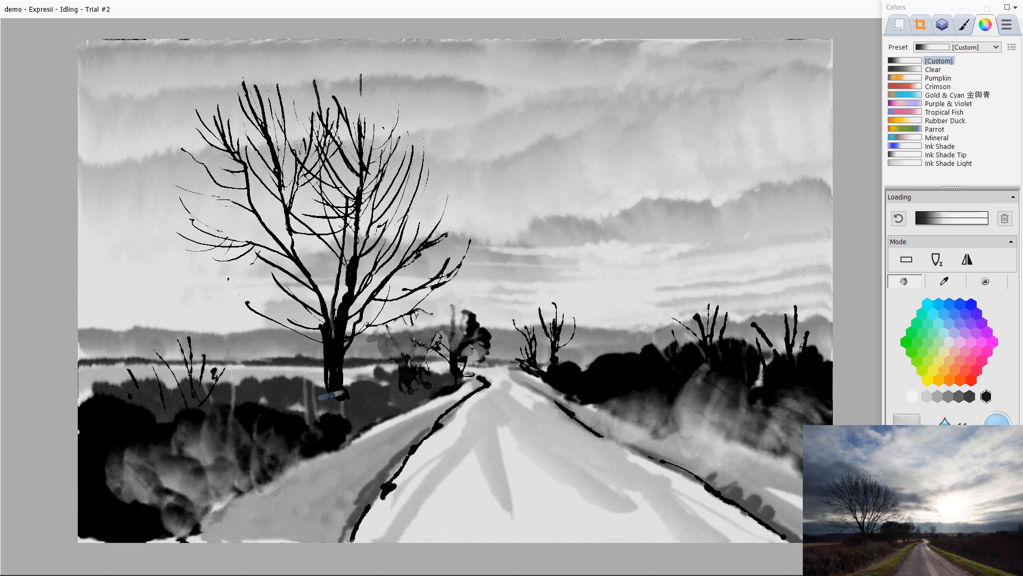
mouse_move(412, 187)
mouse_down()
mouse_move(443, 145)
mouse_move(411, 185)
mouse_move(447, 168)
mouse_move(401, 215)
mouse_up()
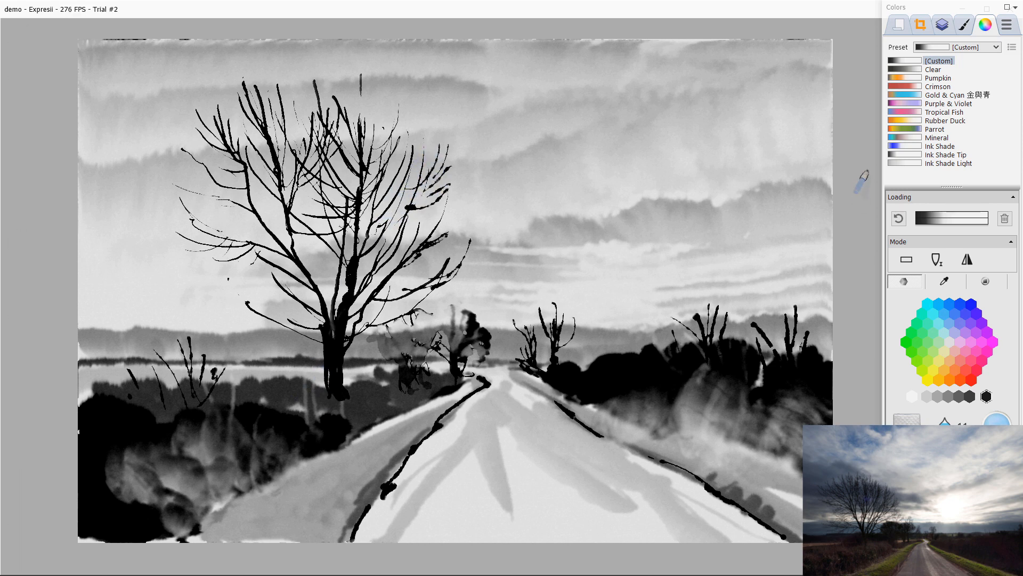
Step: Swap the order of the top two layers and switch the brush to erase mode
click(942, 25)
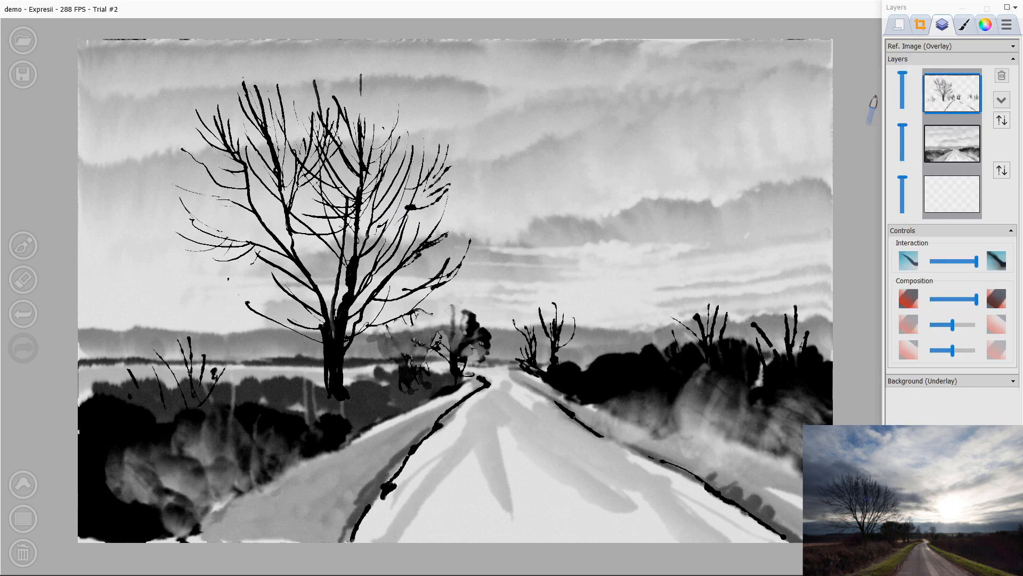
click(1002, 120)
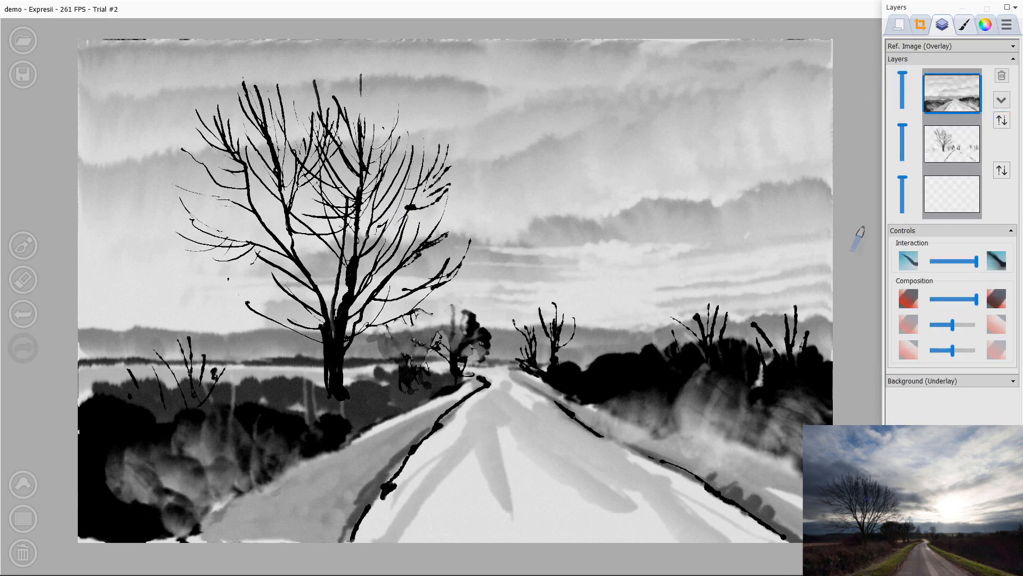
key(e)
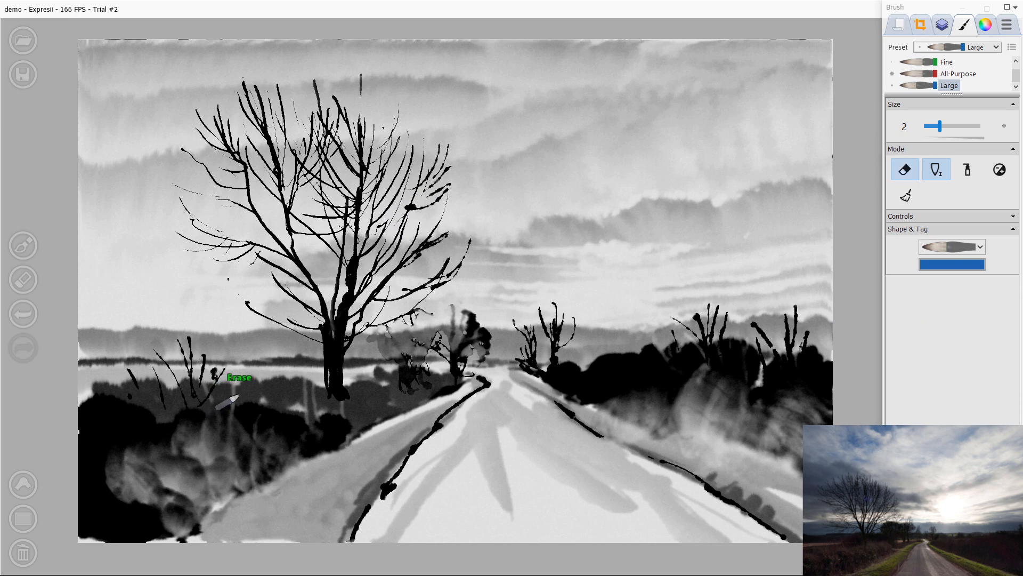
Step: Lift thin white stalks and twig highlights out of the dark left tree mass
mouse_move(235, 369)
mouse_down()
mouse_move(230, 402)
mouse_move(240, 368)
mouse_move(234, 444)
mouse_move(243, 386)
mouse_move(249, 422)
mouse_move(232, 365)
mouse_move(242, 429)
mouse_move(225, 386)
mouse_move(226, 427)
mouse_move(272, 395)
mouse_move(260, 424)
mouse_up()
drag(281, 408, 257, 434)
click(274, 442)
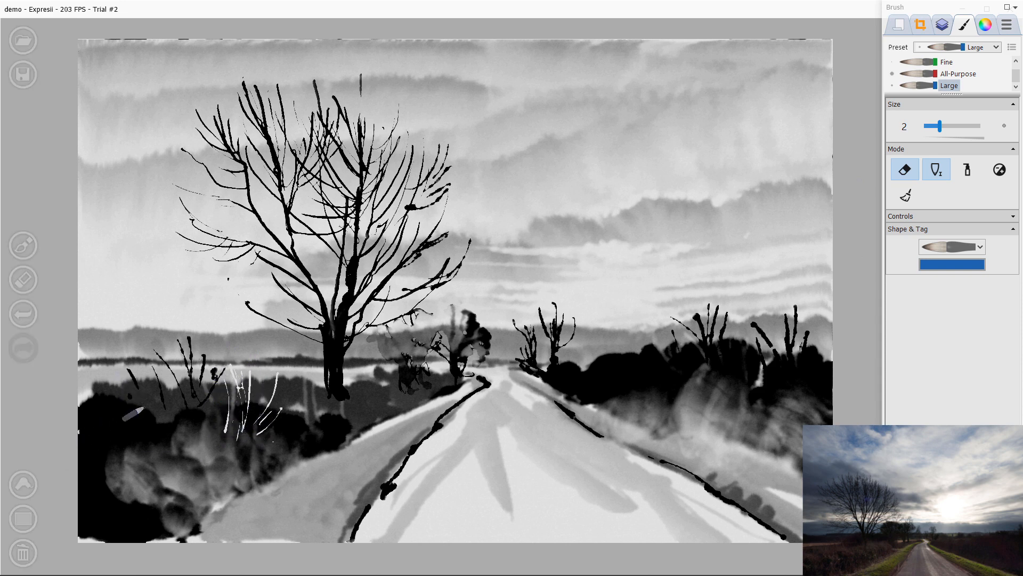
drag(166, 361, 178, 440)
mouse_move(149, 359)
mouse_down()
mouse_move(166, 434)
mouse_move(134, 420)
mouse_up()
drag(176, 330, 185, 404)
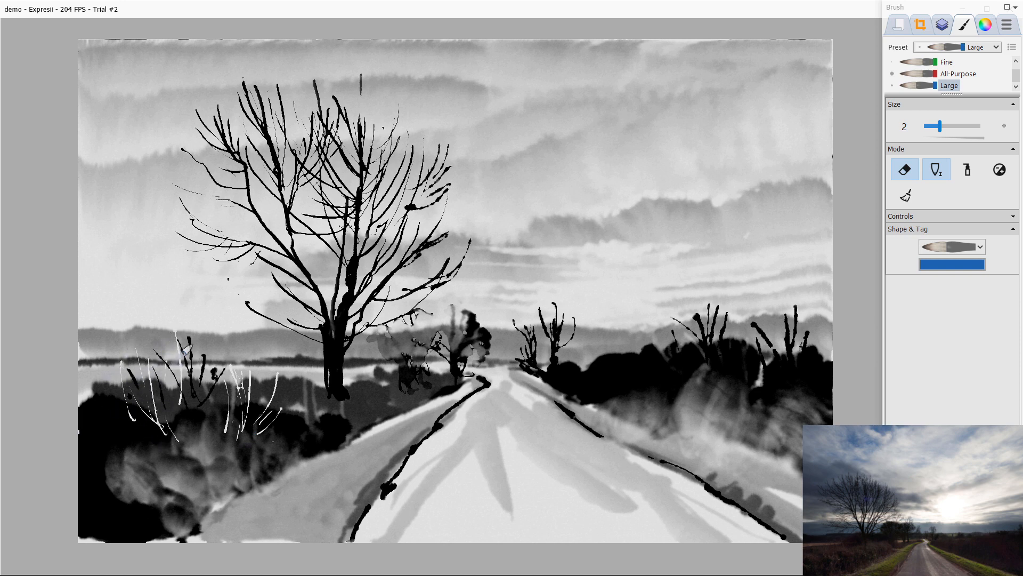
drag(207, 333, 202, 409)
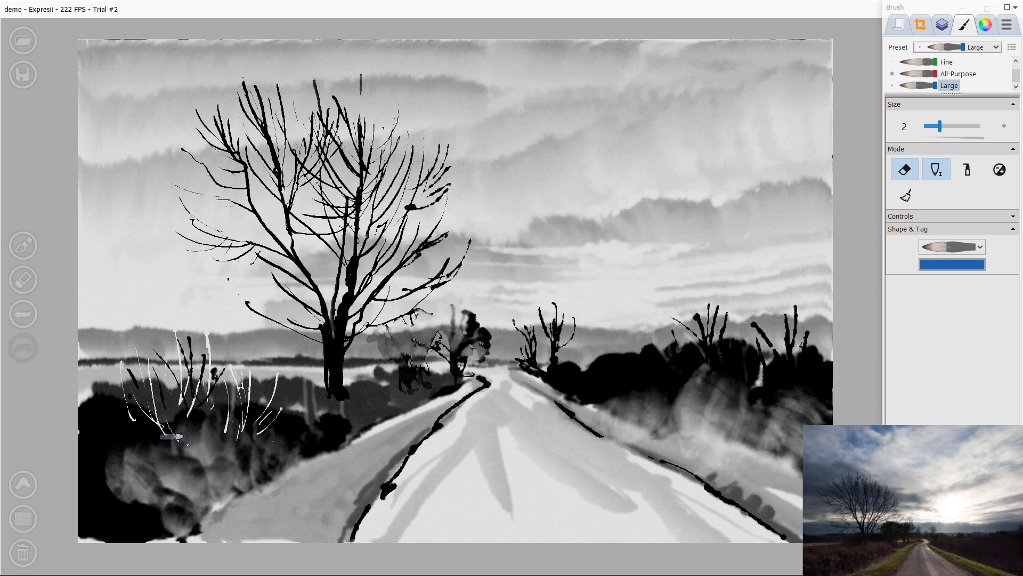
drag(253, 333, 260, 401)
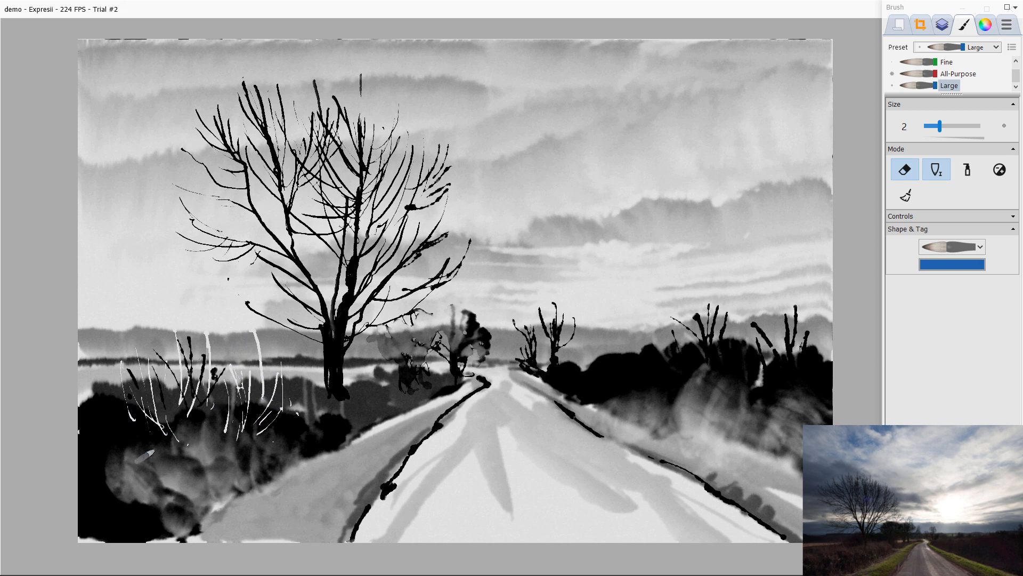
drag(225, 435, 228, 504)
drag(238, 457, 237, 493)
mouse_move(252, 460)
mouse_down()
mouse_move(256, 493)
mouse_move(279, 476)
mouse_up()
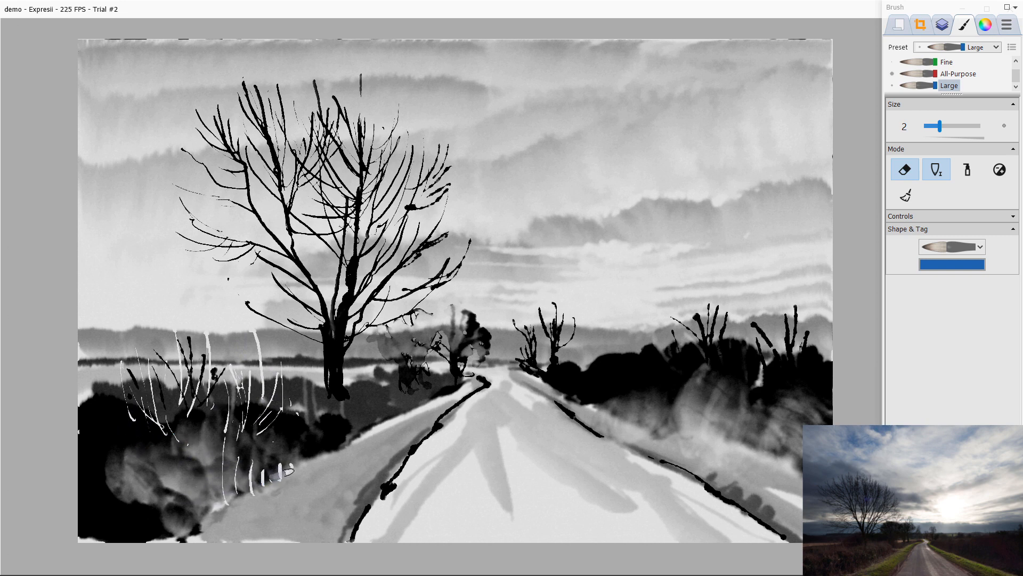
mouse_move(185, 426)
mouse_down()
mouse_move(197, 450)
mouse_move(188, 496)
mouse_up()
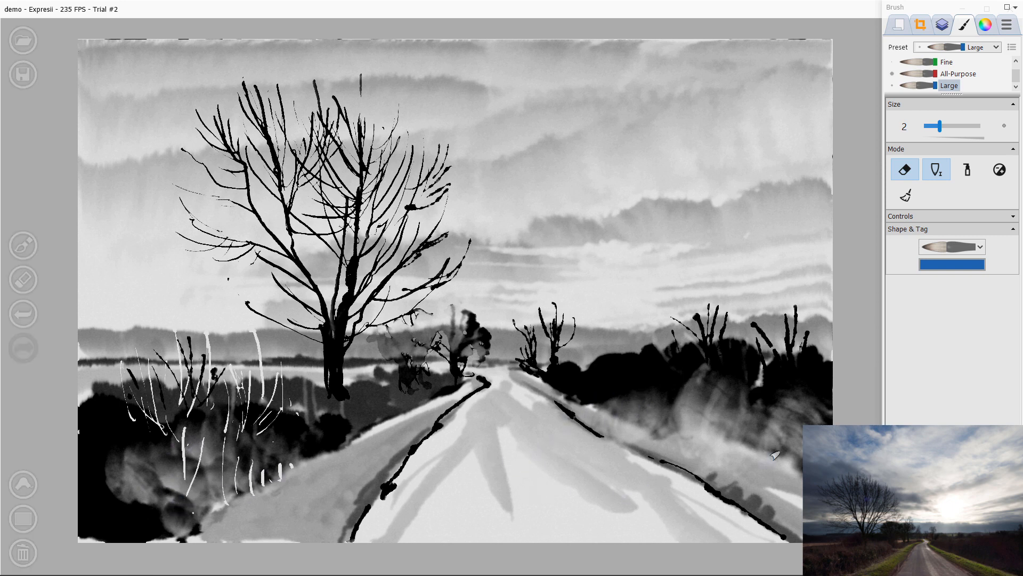
Step: Lift a few white twig highlights out of the right tree mass
drag(741, 340, 784, 405)
click(797, 397)
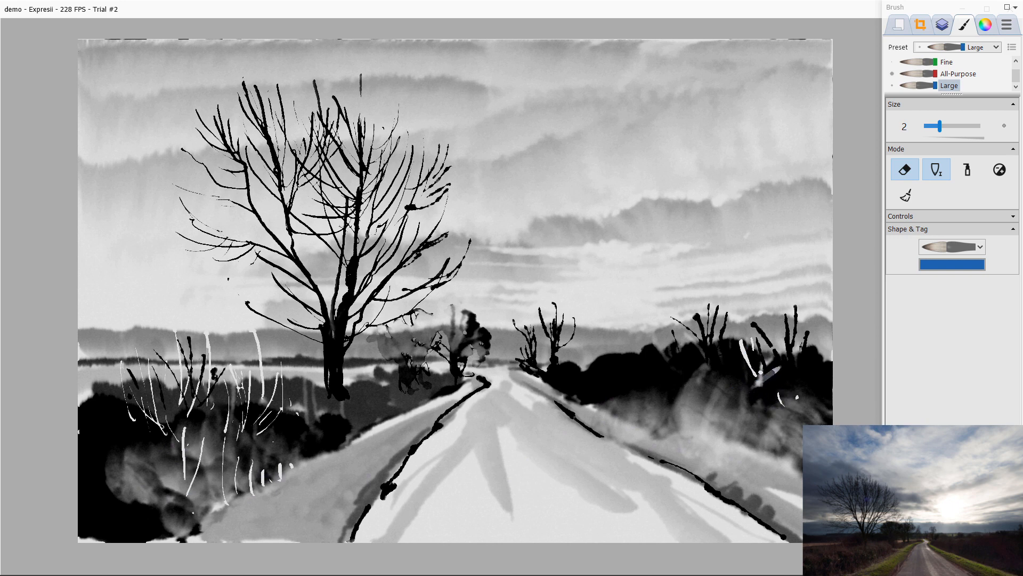
mouse_move(784, 331)
mouse_down()
mouse_move(790, 376)
mouse_move(793, 351)
mouse_move(791, 382)
mouse_up()
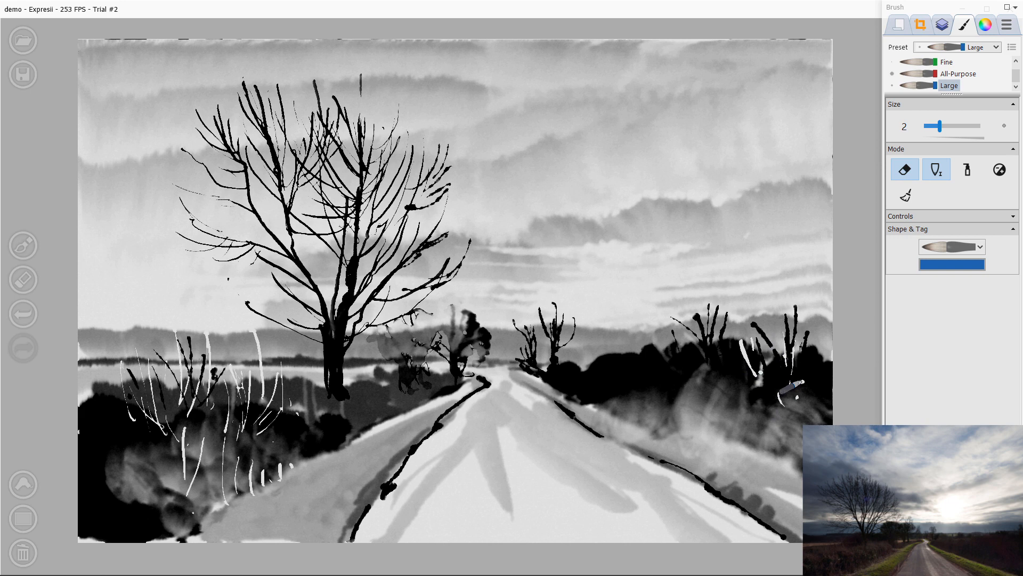
Step: Swap the top two layers back and switch the brush to paint mode
click(942, 24)
click(952, 144)
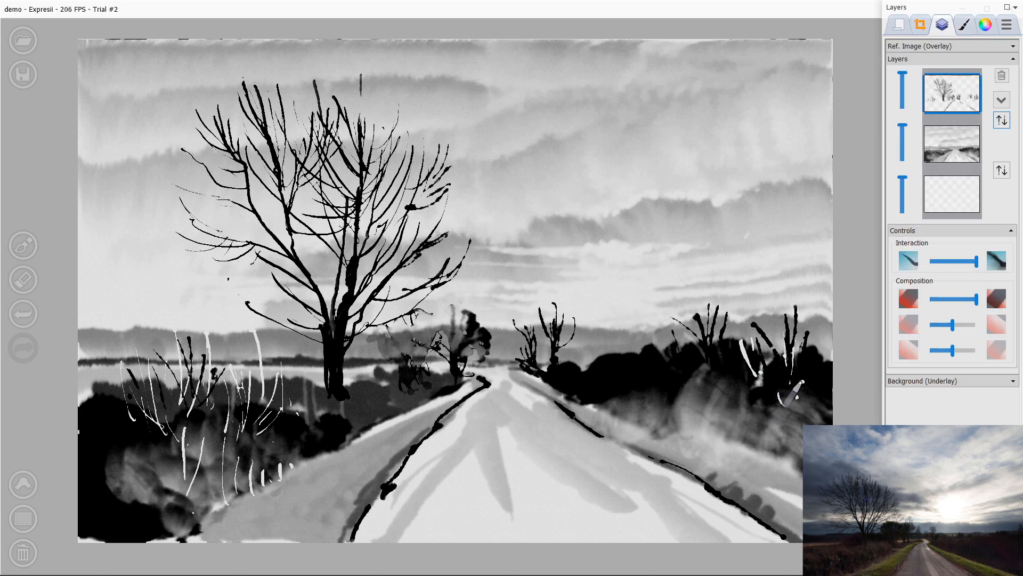
click(963, 25)
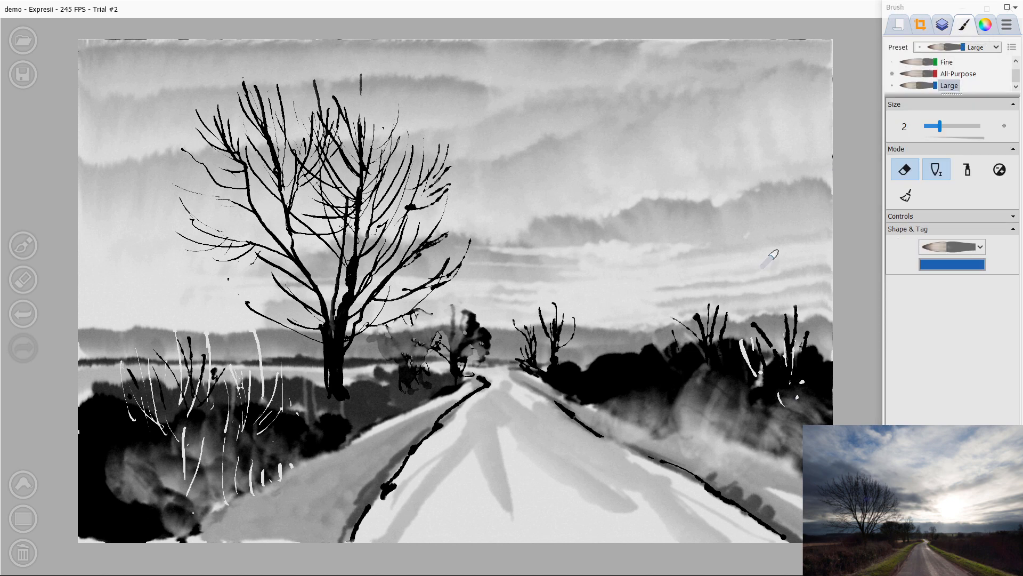
key(e)
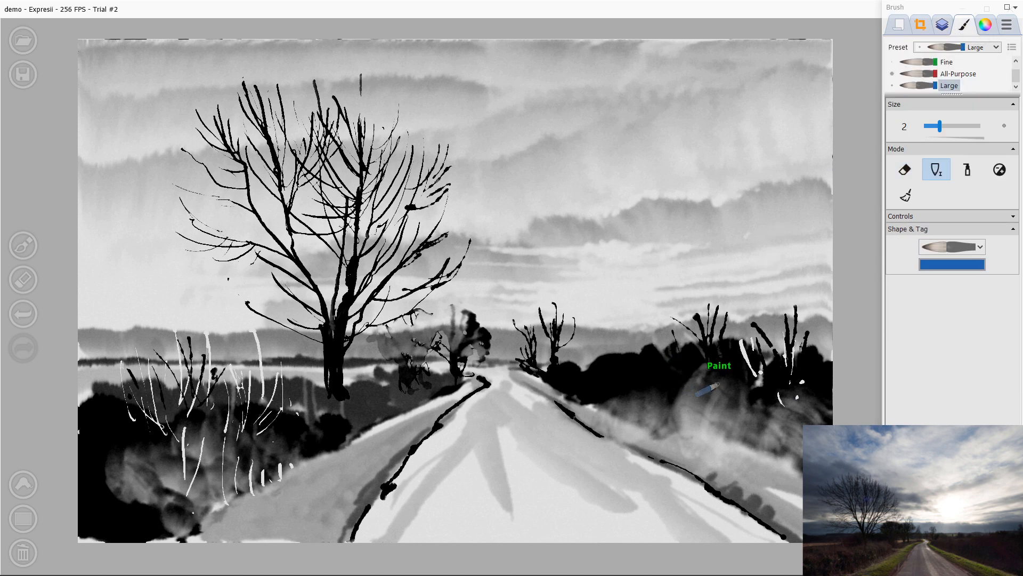
Step: Paint dark bare branches over the right tree mass and small drips along the right road bank
mouse_move(707, 369)
mouse_down()
mouse_move(729, 405)
mouse_move(721, 396)
mouse_up()
mouse_move(688, 374)
mouse_down()
mouse_move(711, 413)
mouse_move(700, 428)
mouse_move(758, 461)
mouse_up()
mouse_move(758, 459)
mouse_down()
mouse_move(740, 395)
mouse_move(759, 451)
mouse_move(769, 413)
mouse_move(769, 456)
mouse_up()
drag(769, 414, 766, 455)
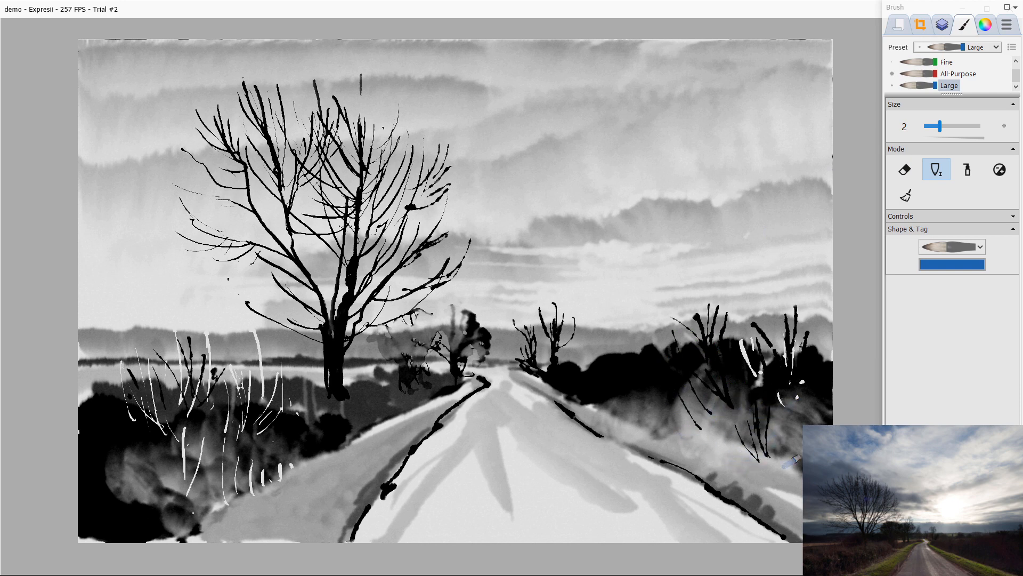
drag(781, 394, 801, 442)
drag(771, 411, 783, 468)
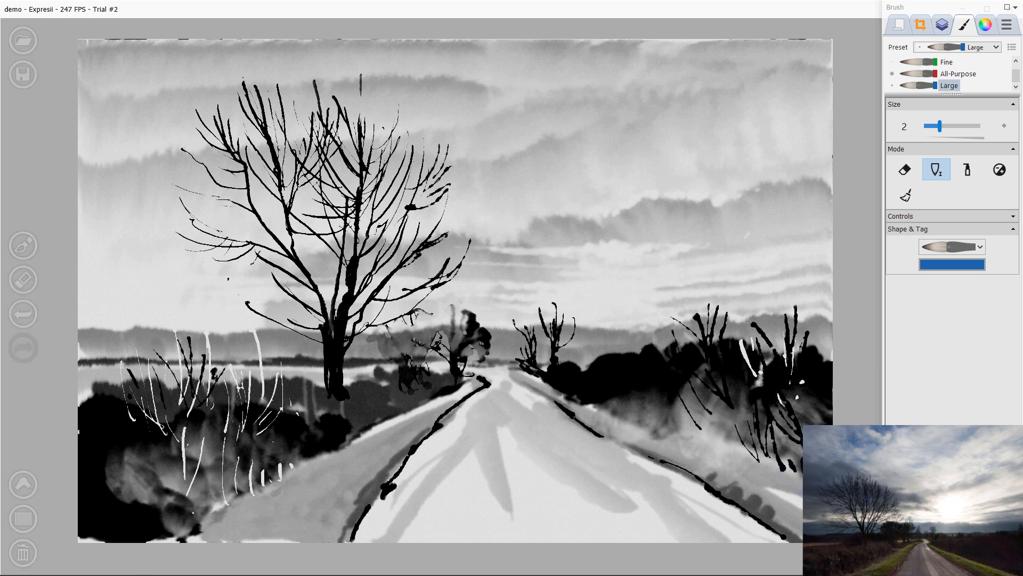
drag(641, 390, 647, 424)
drag(624, 398, 627, 416)
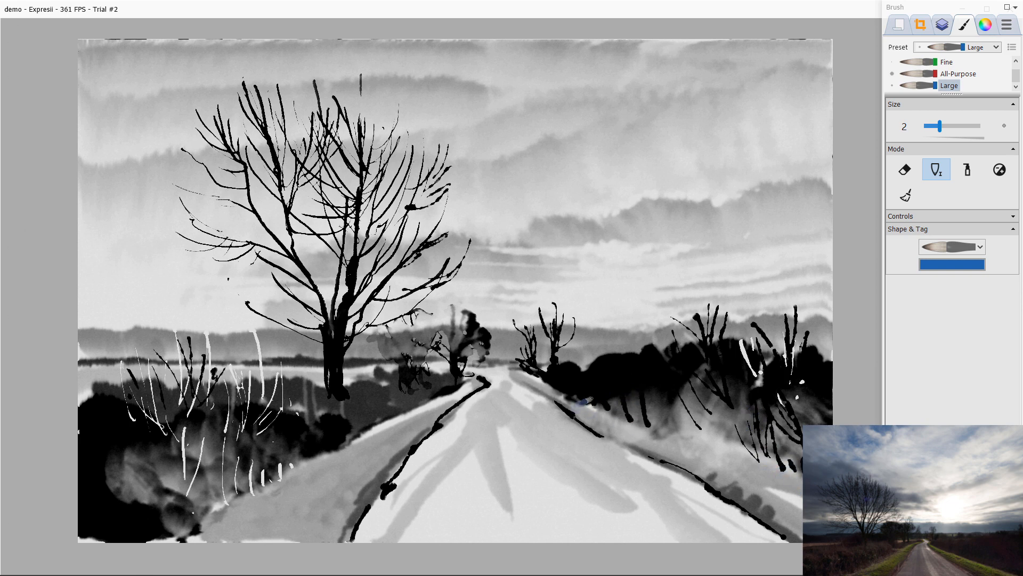
Step: Paint dark bare branches over the lower part of the left tree mass
mouse_move(222, 467)
mouse_down()
mouse_move(243, 448)
mouse_move(234, 486)
mouse_up()
drag(254, 441, 249, 485)
mouse_move(260, 480)
mouse_down()
mouse_move(261, 450)
mouse_move(252, 472)
mouse_move(263, 487)
mouse_move(272, 465)
mouse_move(284, 474)
mouse_move(284, 454)
mouse_move(308, 468)
mouse_up()
mouse_move(235, 485)
mouse_down()
mouse_move(224, 506)
mouse_move(207, 453)
mouse_move(226, 503)
mouse_up()
drag(193, 427, 201, 488)
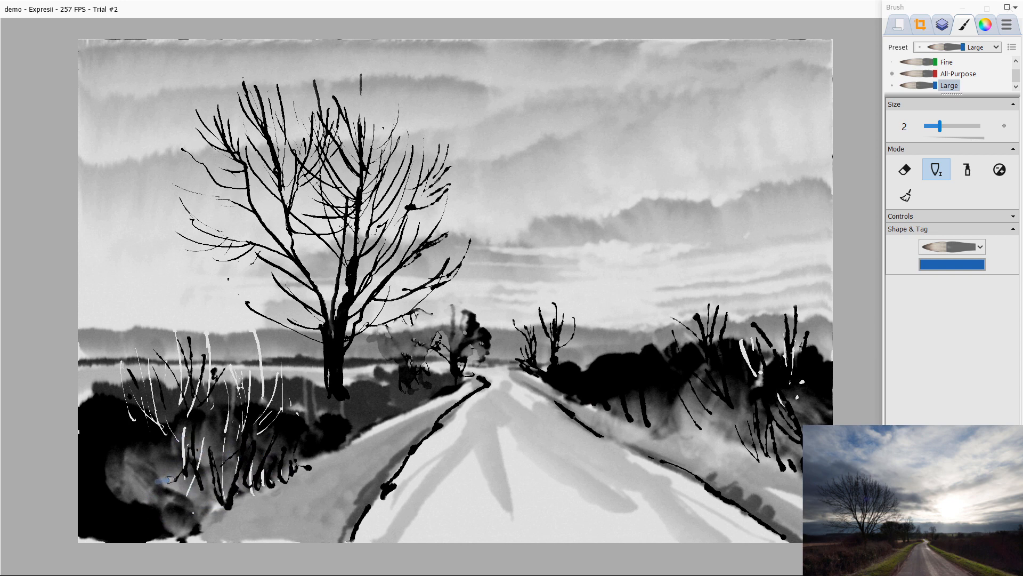
mouse_move(191, 435)
mouse_down()
mouse_move(162, 497)
mouse_move(146, 487)
mouse_up()
drag(226, 431, 146, 487)
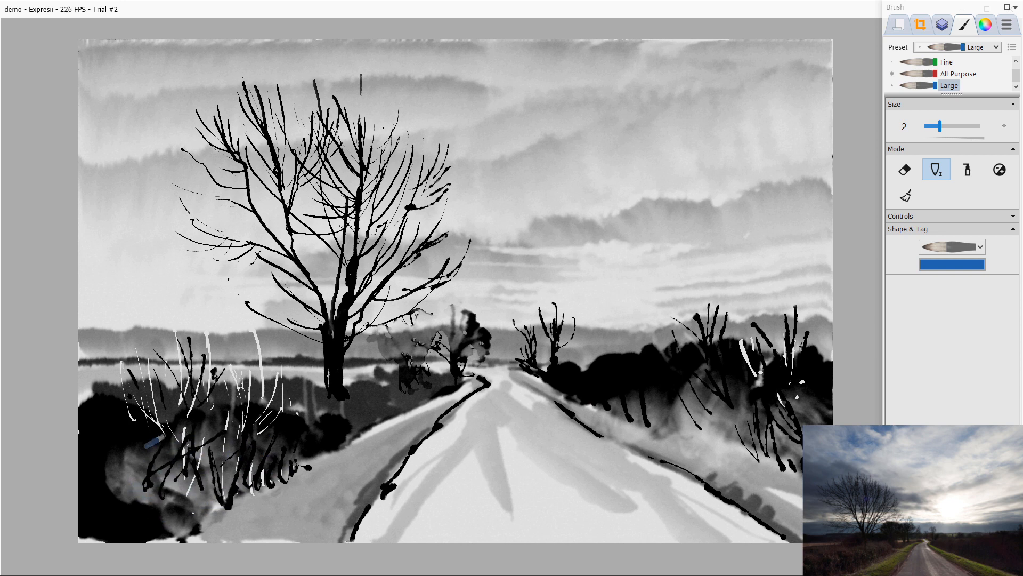
drag(144, 447, 132, 461)
mouse_move(212, 353)
mouse_down()
mouse_move(211, 382)
mouse_move(171, 321)
mouse_move(158, 375)
mouse_up()
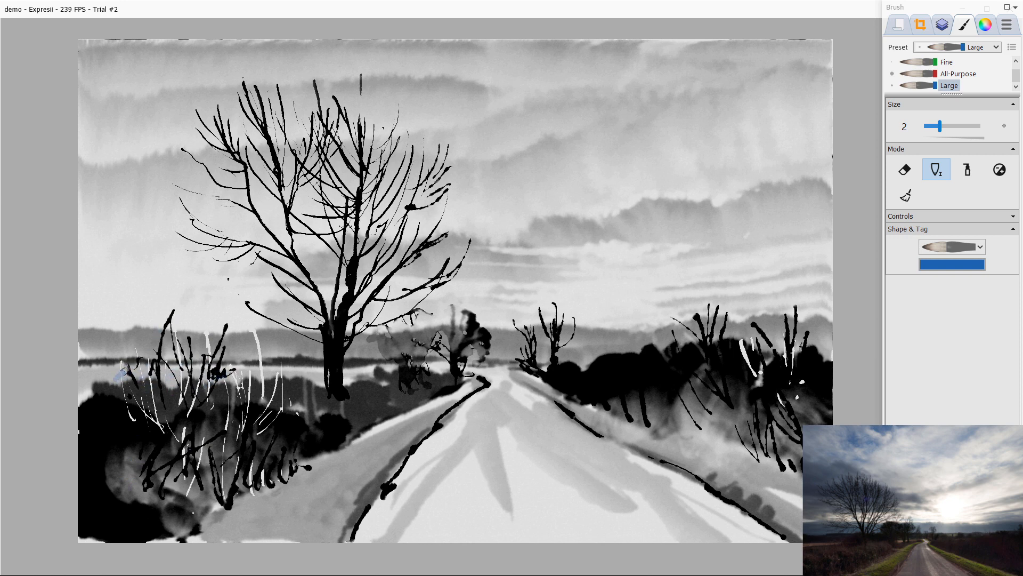
Step: Paint bare twigs along the far left edge above the left tree mass
drag(113, 336, 125, 382)
mouse_move(96, 349)
mouse_down()
mouse_move(115, 396)
mouse_move(86, 394)
mouse_up()
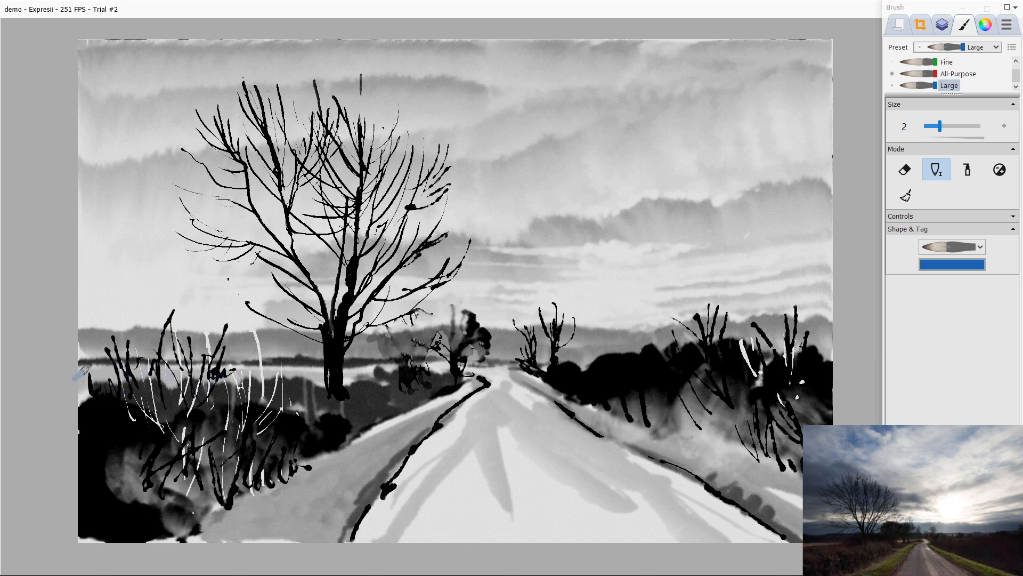
mouse_move(80, 334)
mouse_down()
mouse_move(94, 387)
mouse_move(81, 399)
mouse_up()
drag(135, 342, 132, 373)
drag(165, 351, 170, 393)
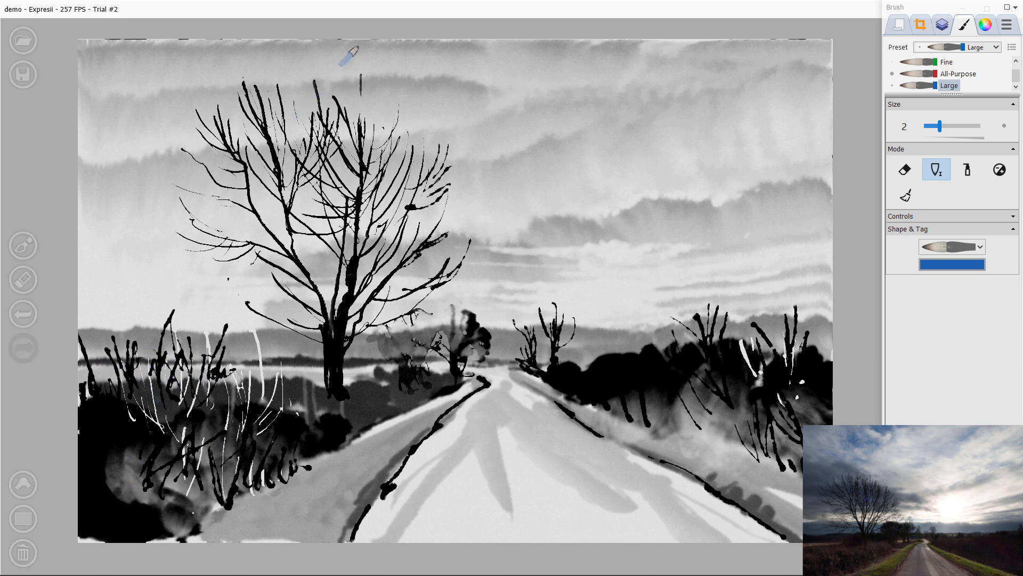
Step: Extend the big tree's crown upward with thin dark bare branches reaching the top edge of the paper
mouse_move(360, 41)
mouse_down()
mouse_move(361, 101)
mouse_move(373, 88)
mouse_up()
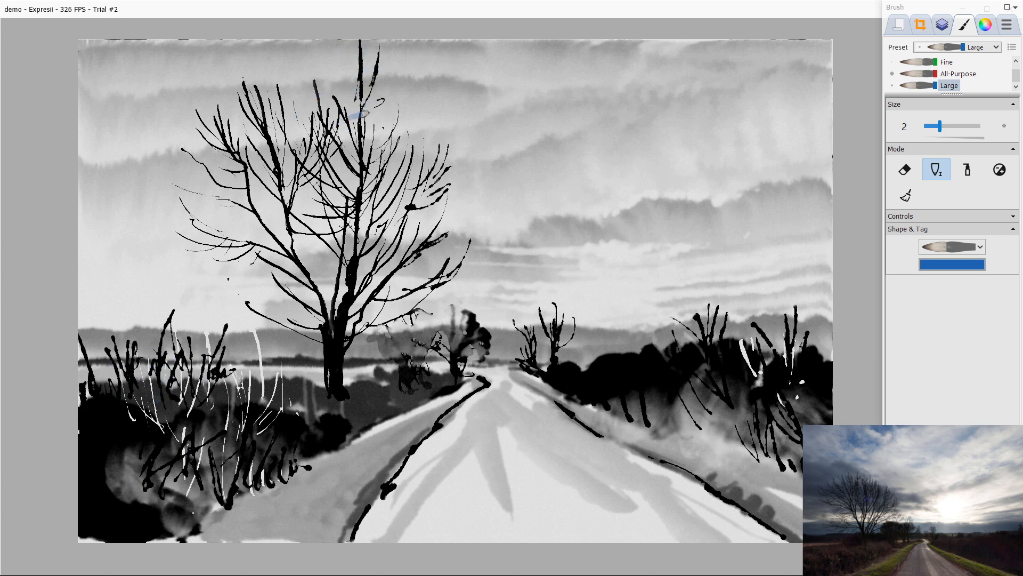
mouse_move(418, 42)
mouse_down()
mouse_move(385, 120)
mouse_move(375, 113)
mouse_up()
mouse_move(417, 105)
mouse_down()
mouse_move(398, 115)
mouse_move(406, 134)
mouse_up()
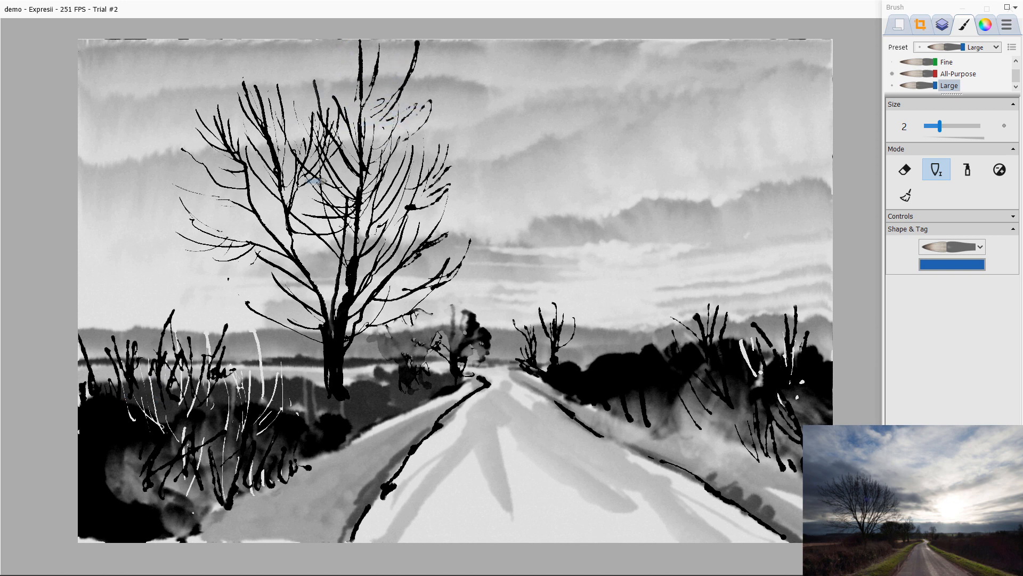
drag(306, 42, 321, 112)
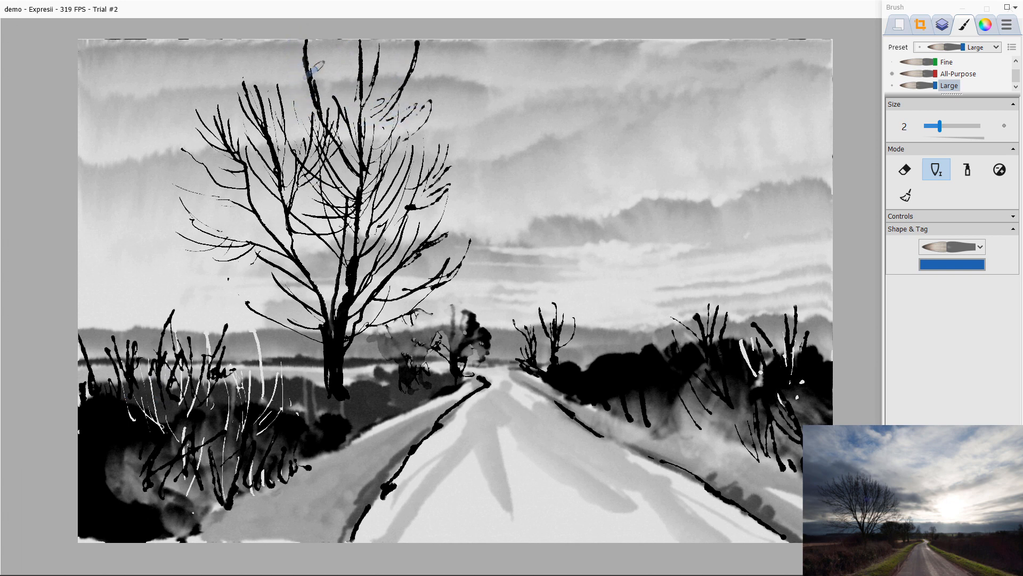
drag(319, 52, 319, 84)
mouse_move(260, 41)
mouse_down()
mouse_move(277, 77)
mouse_move(265, 124)
mouse_up()
drag(241, 84, 226, 41)
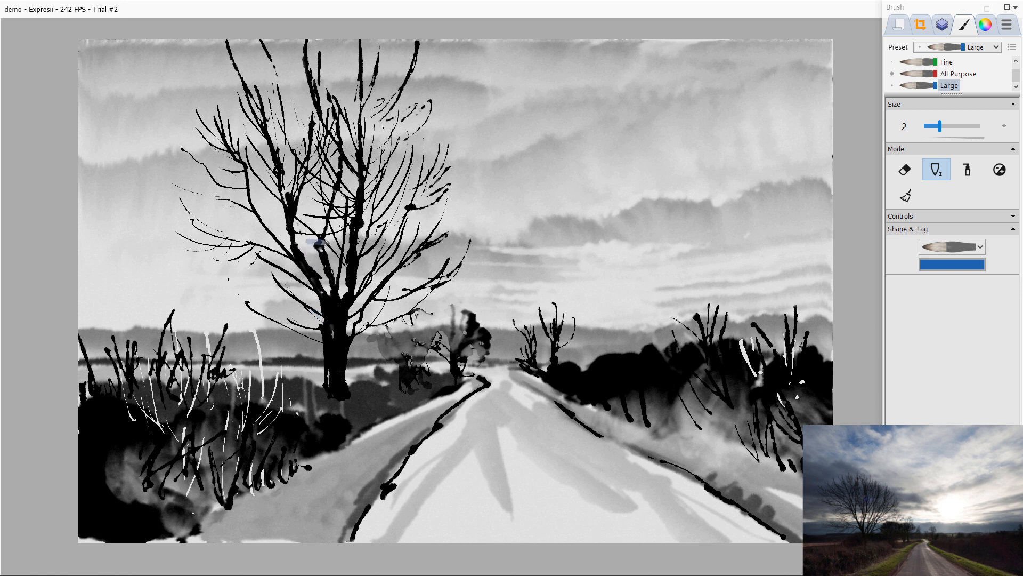
mouse_move(331, 42)
mouse_down()
mouse_move(337, 116)
mouse_move(340, 101)
mouse_up()
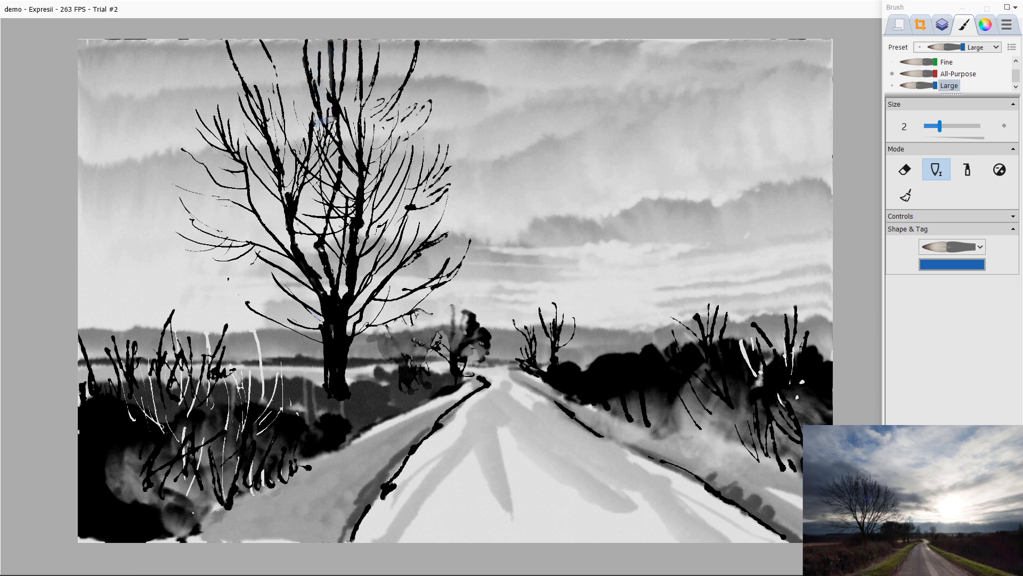
drag(355, 65, 352, 103)
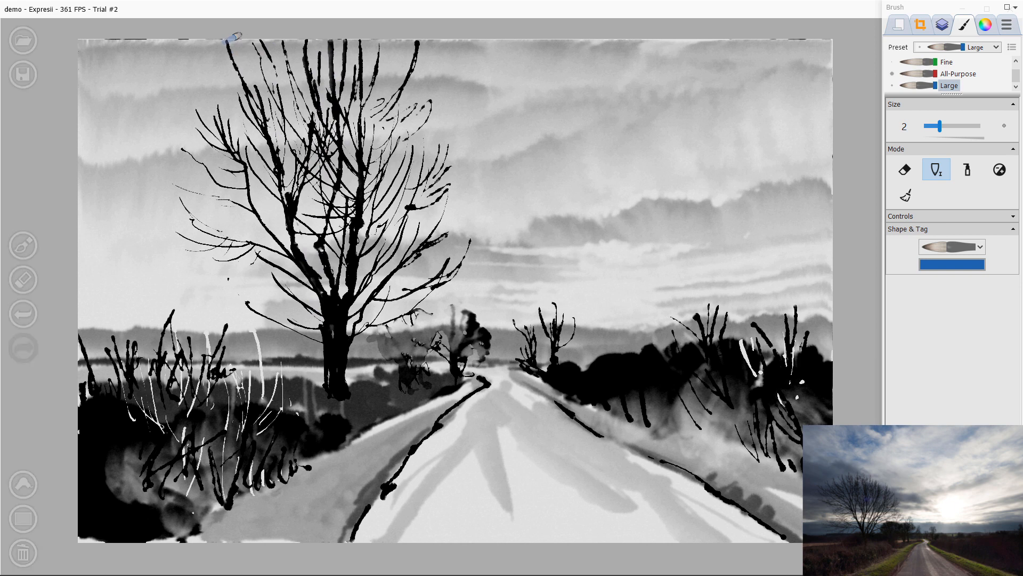
Step: Paint long bare branches spreading right from the big tree's crown out over the sky
drag(441, 74, 396, 140)
drag(455, 91, 373, 194)
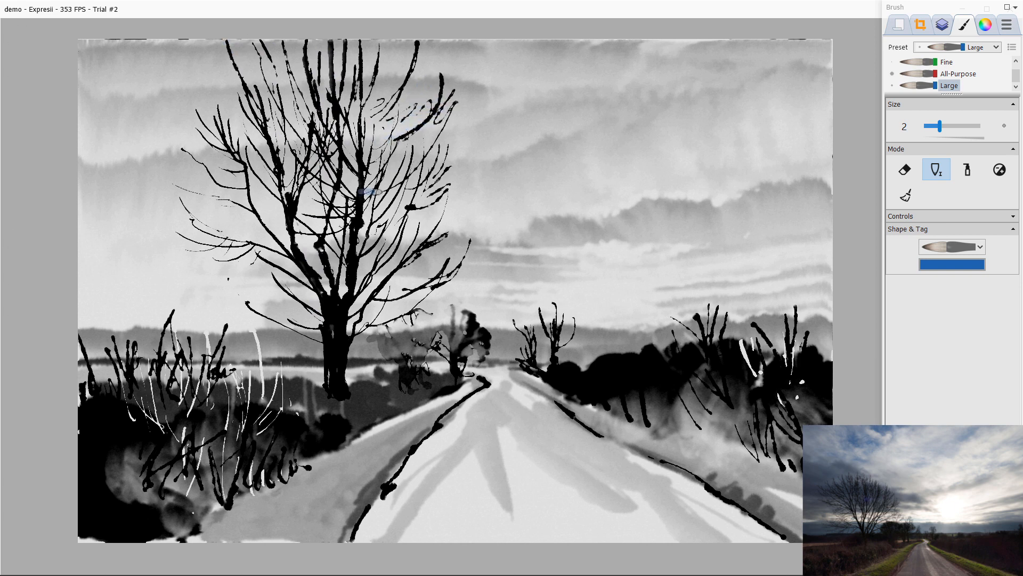
drag(498, 124, 436, 188)
mouse_move(386, 199)
mouse_down()
mouse_move(409, 203)
mouse_move(532, 142)
mouse_up()
mouse_move(430, 184)
mouse_down()
mouse_move(475, 191)
mouse_move(558, 180)
mouse_move(396, 199)
mouse_up()
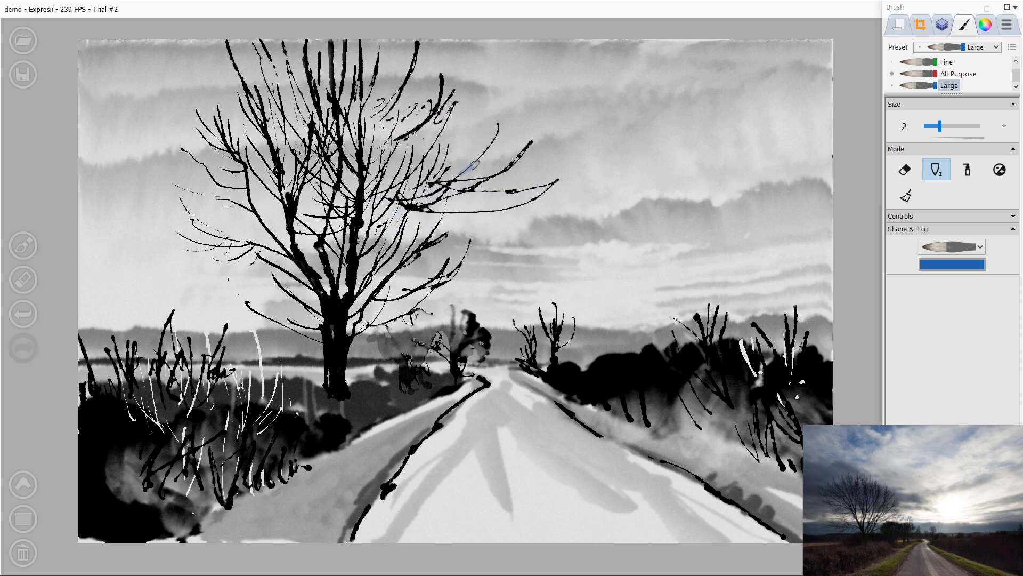
drag(496, 140, 403, 229)
mouse_move(484, 193)
mouse_down()
mouse_move(417, 253)
mouse_move(480, 224)
mouse_move(482, 237)
mouse_move(413, 253)
mouse_up()
mouse_move(403, 253)
mouse_down()
mouse_move(510, 250)
mouse_move(526, 228)
mouse_move(392, 285)
mouse_up()
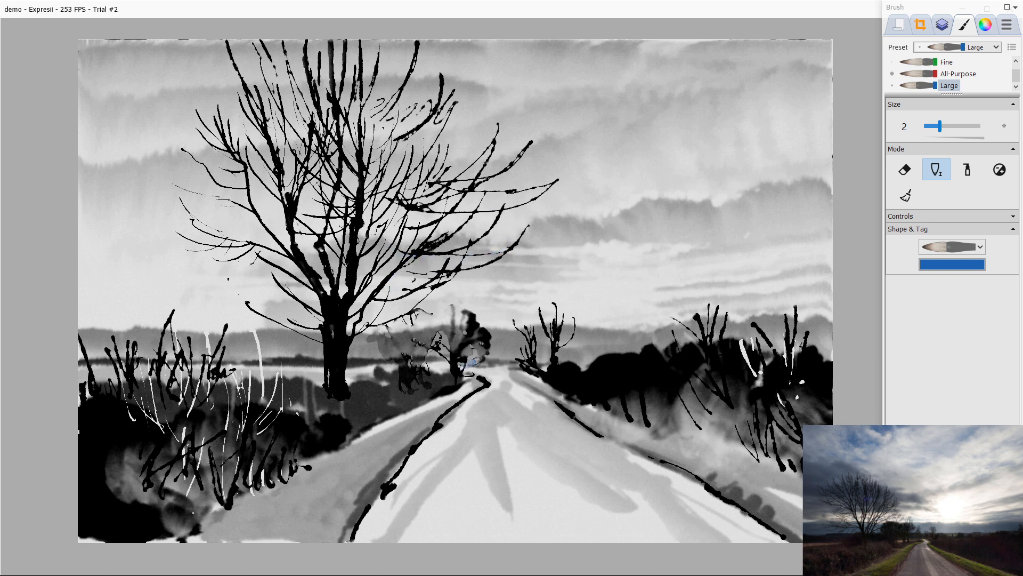
mouse_move(553, 243)
mouse_down()
mouse_move(466, 284)
mouse_move(526, 280)
mouse_move(513, 292)
mouse_move(361, 316)
mouse_move(366, 298)
mouse_move(327, 347)
mouse_up()
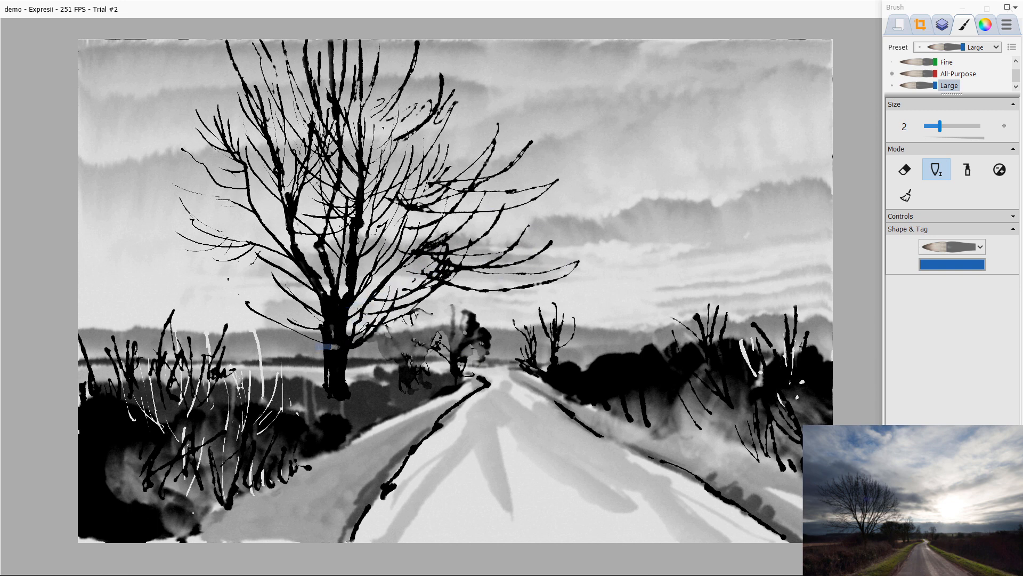
mouse_move(385, 320)
mouse_down()
mouse_move(336, 362)
mouse_move(337, 375)
mouse_up()
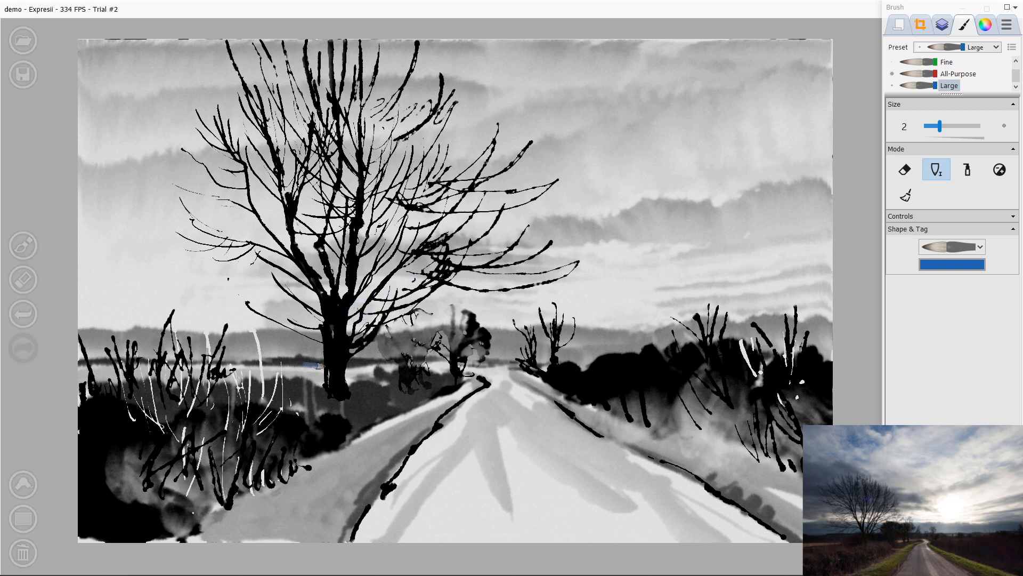
Step: Paint bare branches on the upper left side of the big tree, reaching toward the top left corner
drag(144, 40, 182, 88)
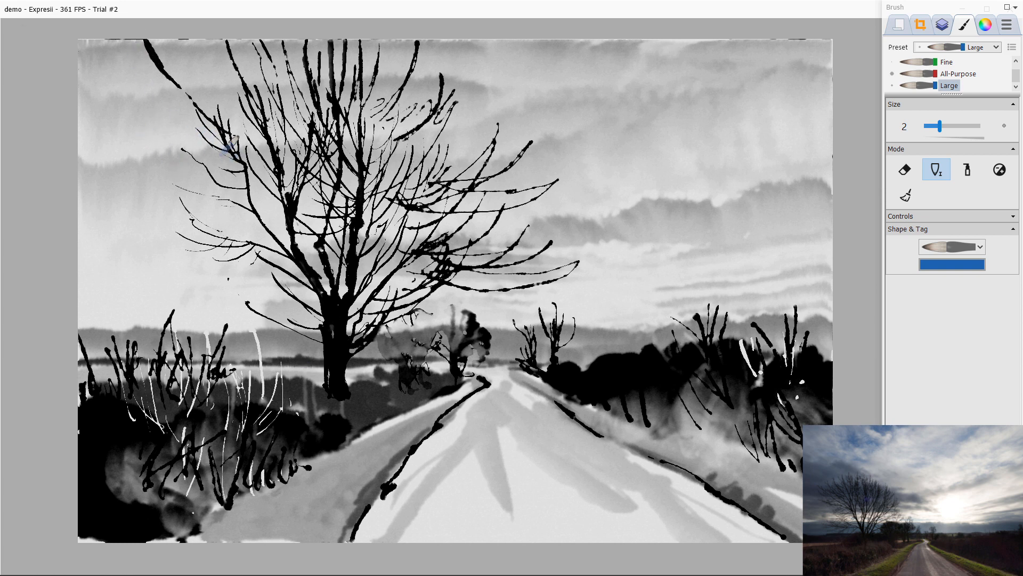
mouse_move(236, 137)
mouse_down()
mouse_move(121, 78)
mouse_move(140, 100)
mouse_move(176, 42)
mouse_up()
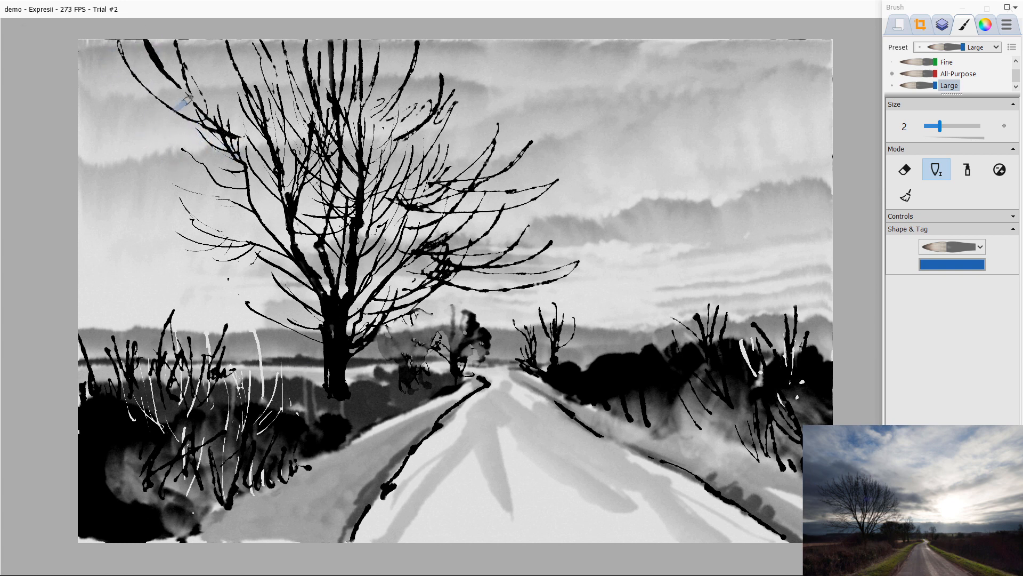
mouse_move(206, 114)
mouse_down()
mouse_move(184, 70)
mouse_move(221, 113)
mouse_up()
drag(154, 41, 174, 119)
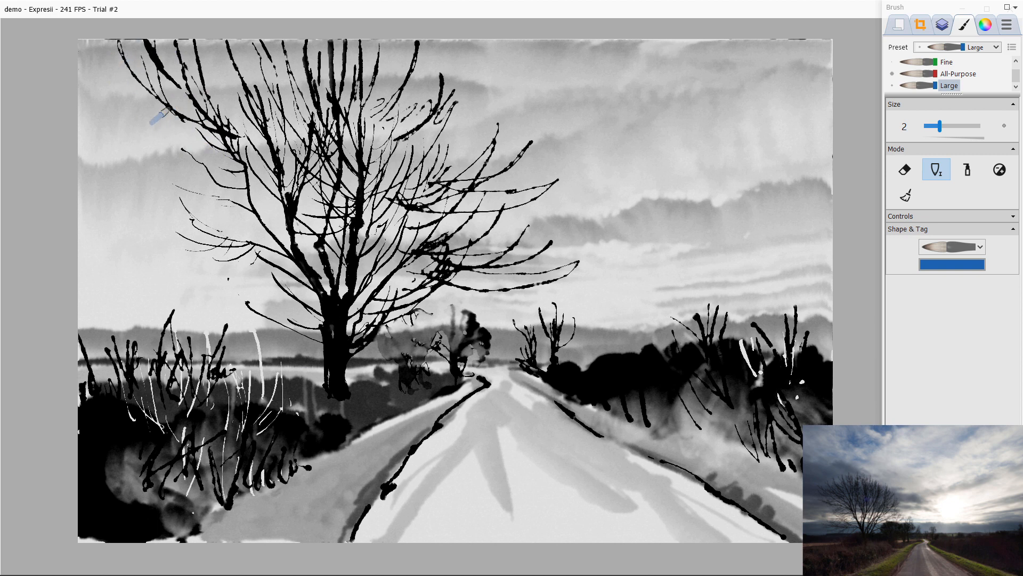
drag(236, 138, 268, 222)
mouse_move(249, 187)
mouse_down()
mouse_move(277, 232)
mouse_move(314, 259)
mouse_up()
mouse_move(269, 226)
mouse_down()
mouse_move(288, 252)
mouse_move(330, 298)
mouse_up()
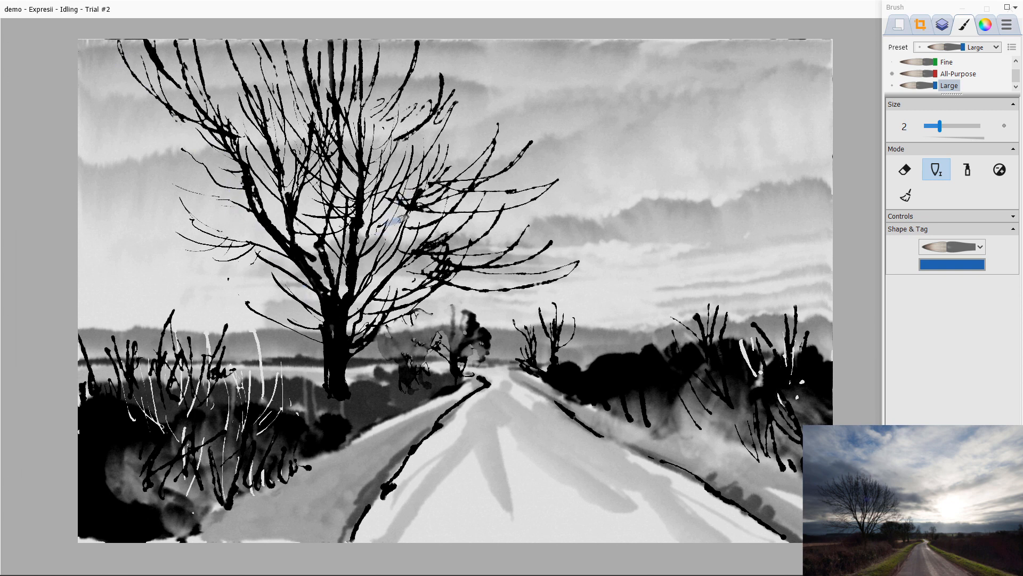
drag(368, 264, 326, 322)
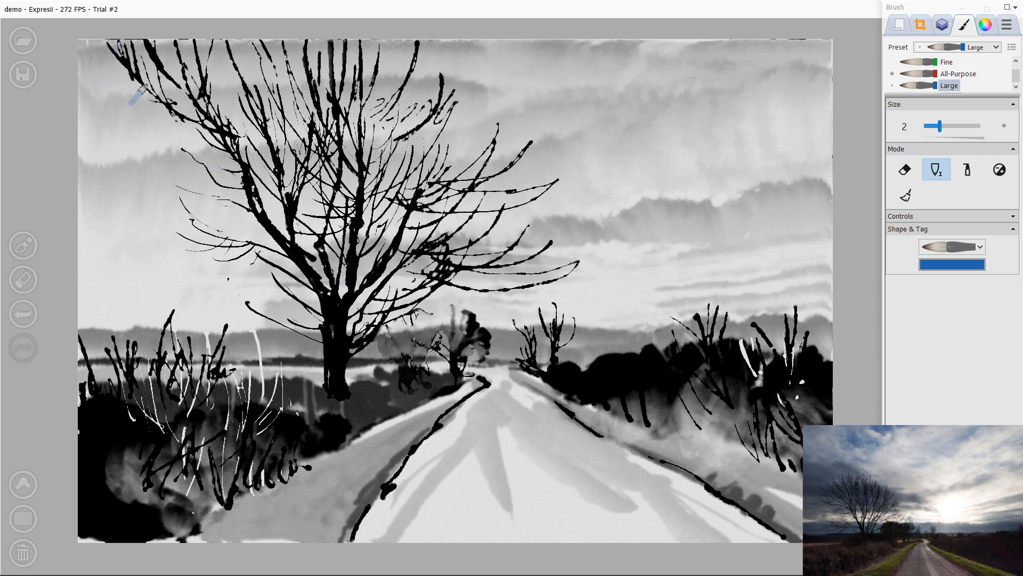
Step: Add lower branches sweeping left from the big tree's trunk across the sky
mouse_move(202, 193)
mouse_down()
mouse_move(116, 144)
mouse_move(243, 170)
mouse_move(235, 173)
mouse_up()
drag(132, 137, 241, 180)
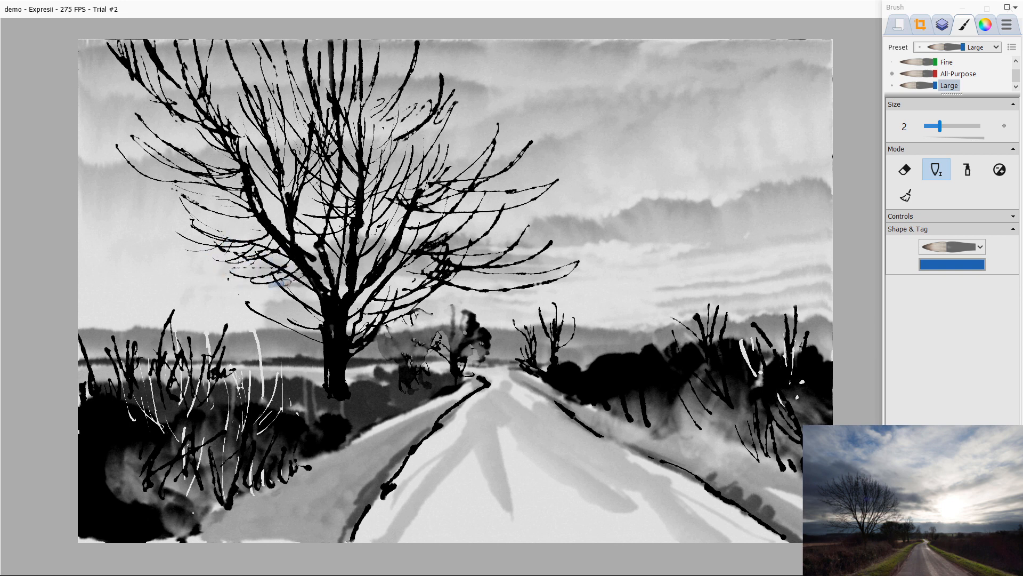
drag(306, 280, 269, 287)
mouse_move(315, 298)
mouse_down()
mouse_move(209, 287)
mouse_move(181, 273)
mouse_up()
mouse_move(196, 283)
mouse_down()
mouse_move(261, 316)
mouse_move(225, 315)
mouse_up()
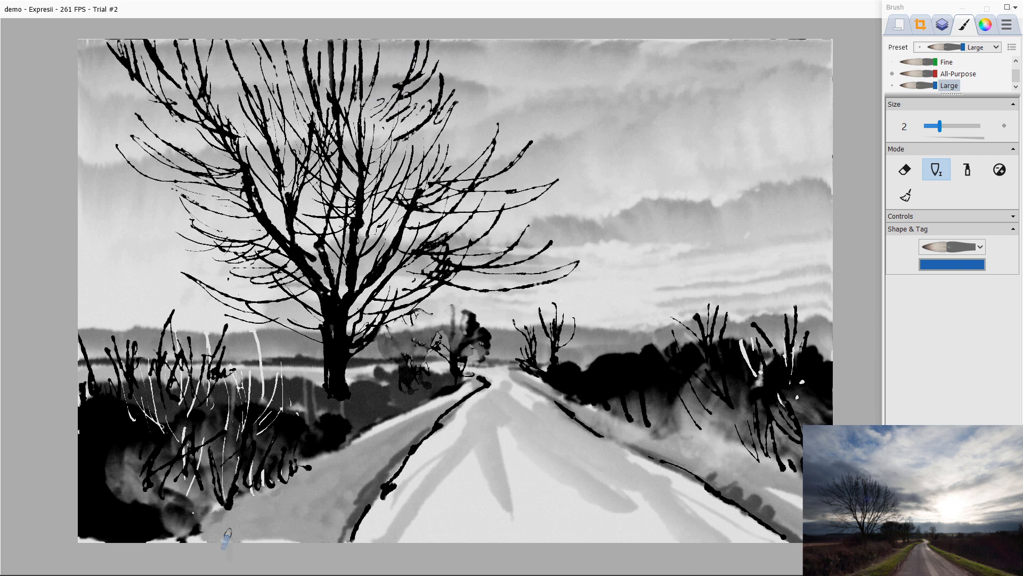
Step: Sign the painting on the lower left road bank and add a small stroke near the tree's base
mouse_move(225, 520)
mouse_down()
mouse_move(267, 513)
mouse_move(275, 528)
mouse_up()
mouse_move(281, 511)
mouse_down()
mouse_move(281, 530)
mouse_move(303, 530)
mouse_up()
mouse_move(306, 499)
mouse_down()
mouse_move(322, 529)
mouse_move(322, 516)
mouse_up()
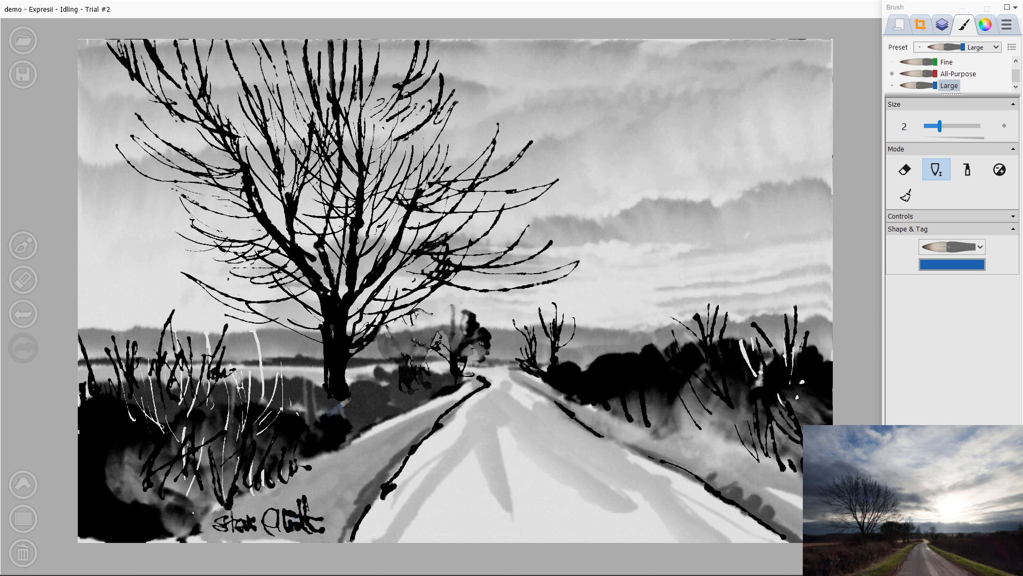
drag(345, 385, 380, 383)
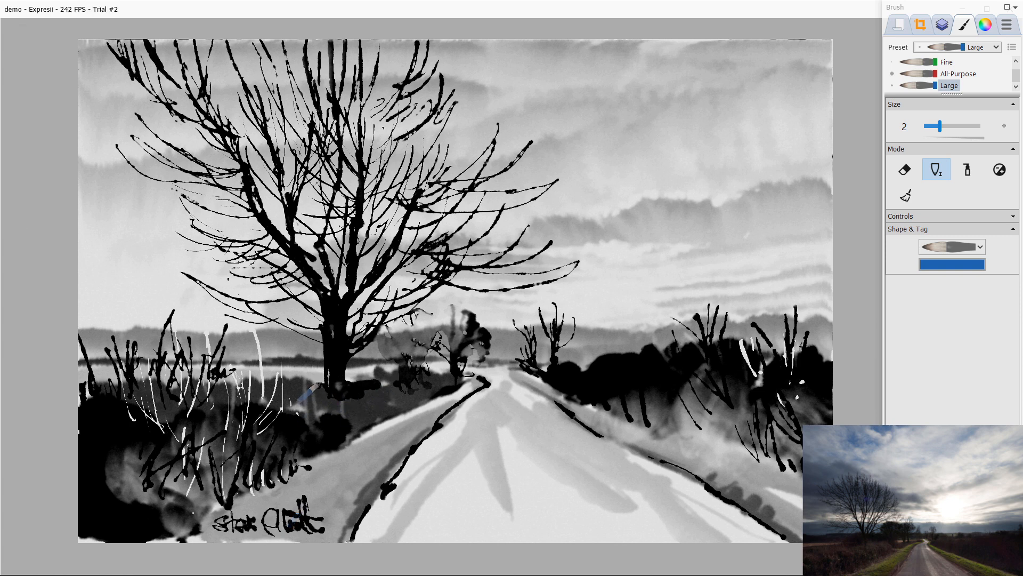